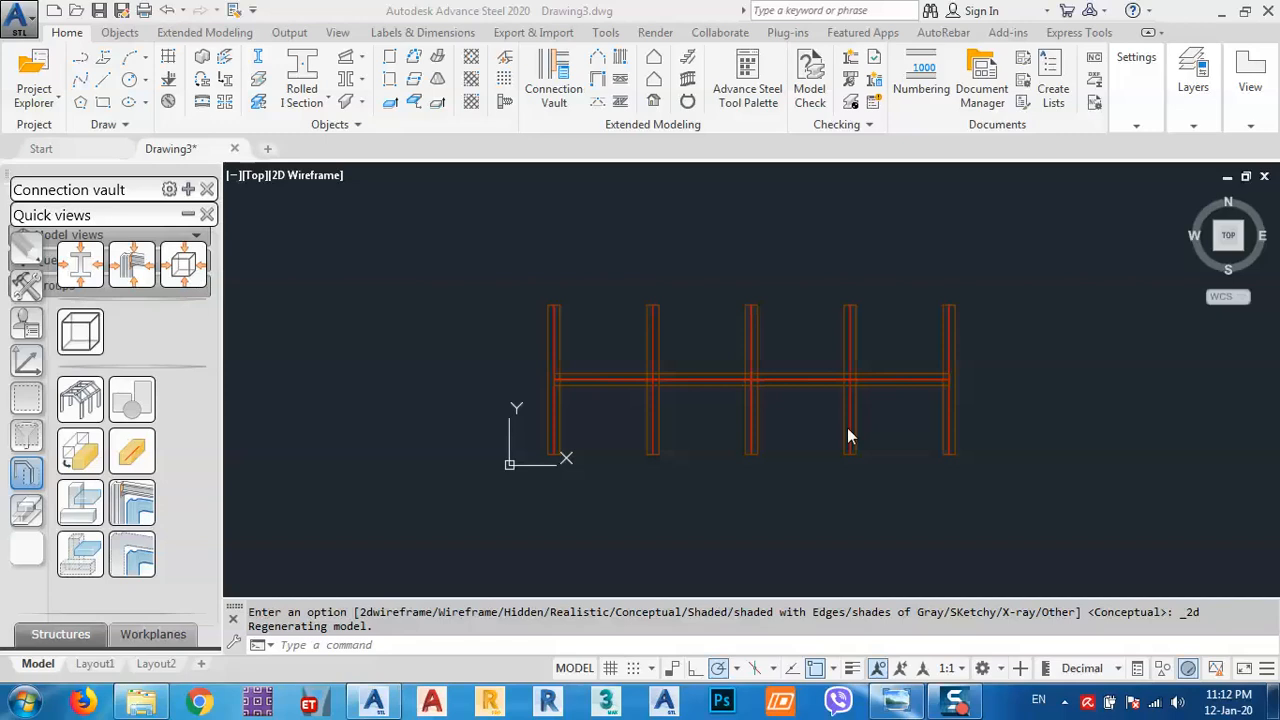
{"action": "left_click", "coordinate": [752, 506]}
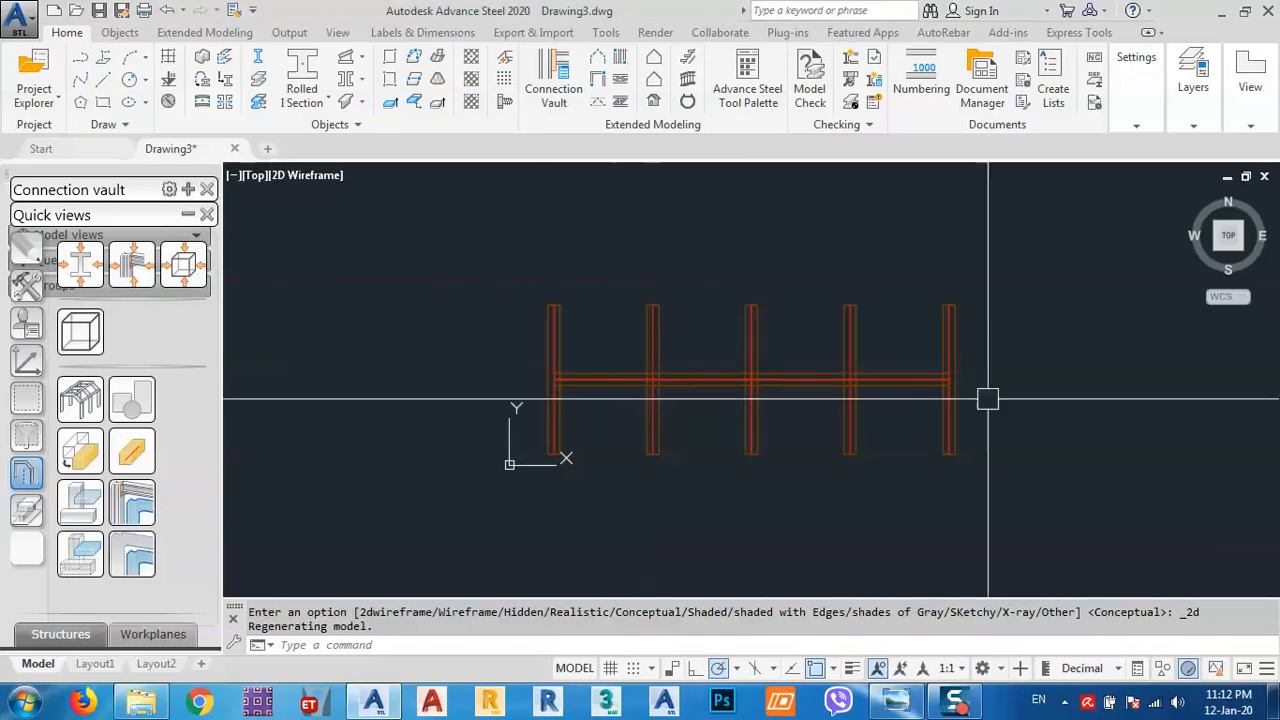
{"action": "left_click", "coordinate": [847, 384]}
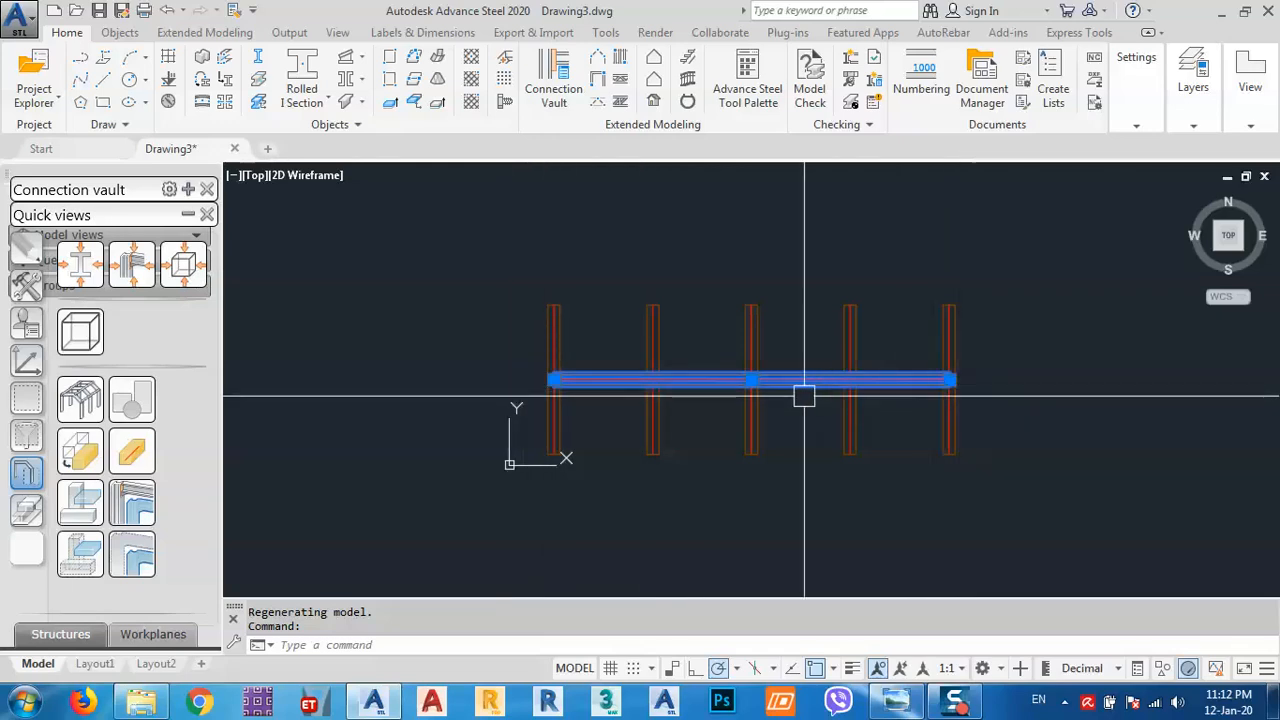
{"action": "key", "text": "Escape"}
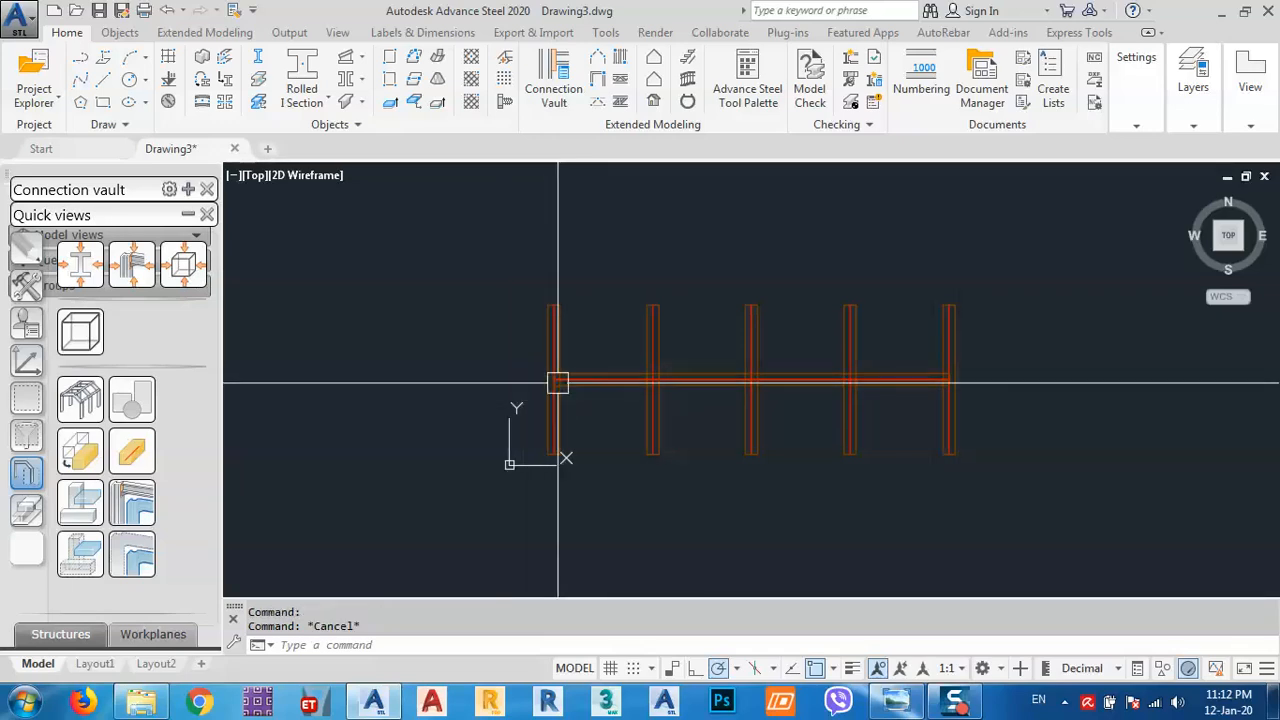
{"action": "left_click", "coordinate": [663, 383]}
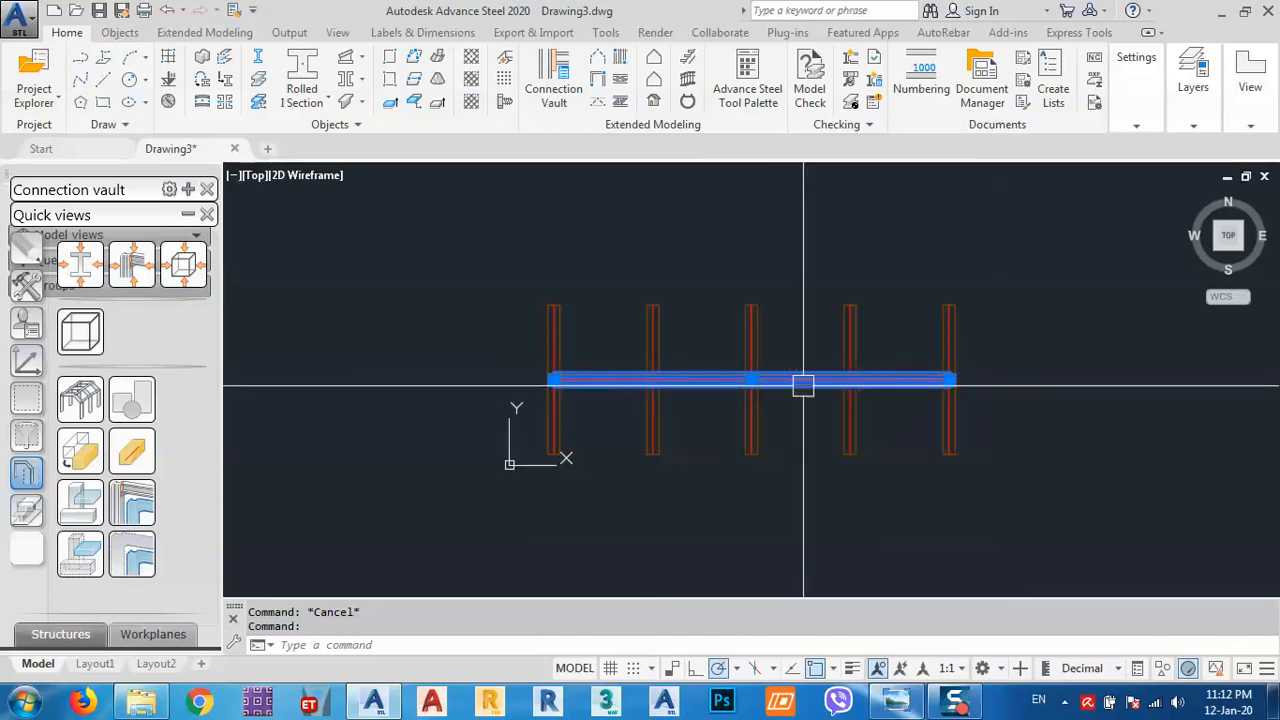
{"action": "key", "text": "Escape"}
{"action": "scroll", "coordinate": [640, 397], "scroll_direction": "up", "scroll_amount": 4}
{"action": "middle_click_drag", "start_coordinate": [633, 356], "coordinate": [600, 397]}
{"action": "left_click", "coordinate": [611, 436]}
{"action": "left_click", "coordinate": [546, 338]}
{"action": "key", "text": "Escape"}
{"action": "key", "text": "Escape"}
Split the long horizontal beam at both flange edges of the second cross beam with Split Beams.
{"action": "left_click", "coordinate": [563, 405]}
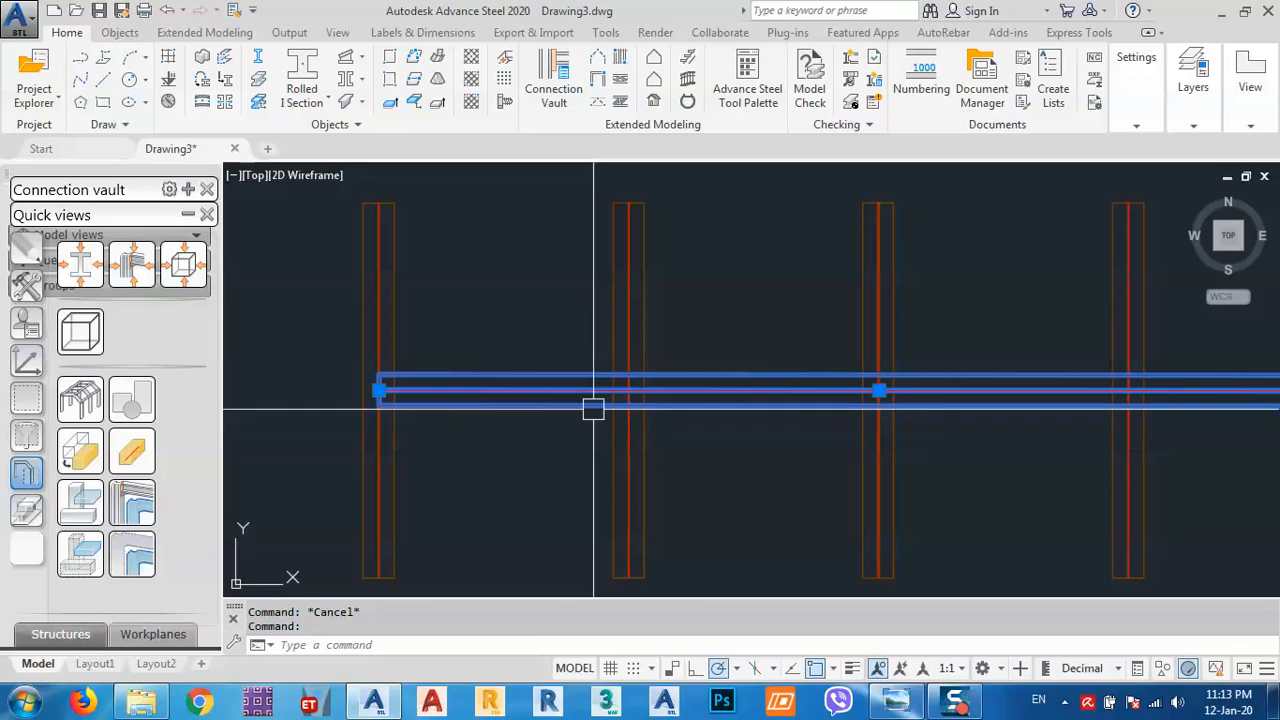
{"action": "left_click", "coordinate": [119, 33]}
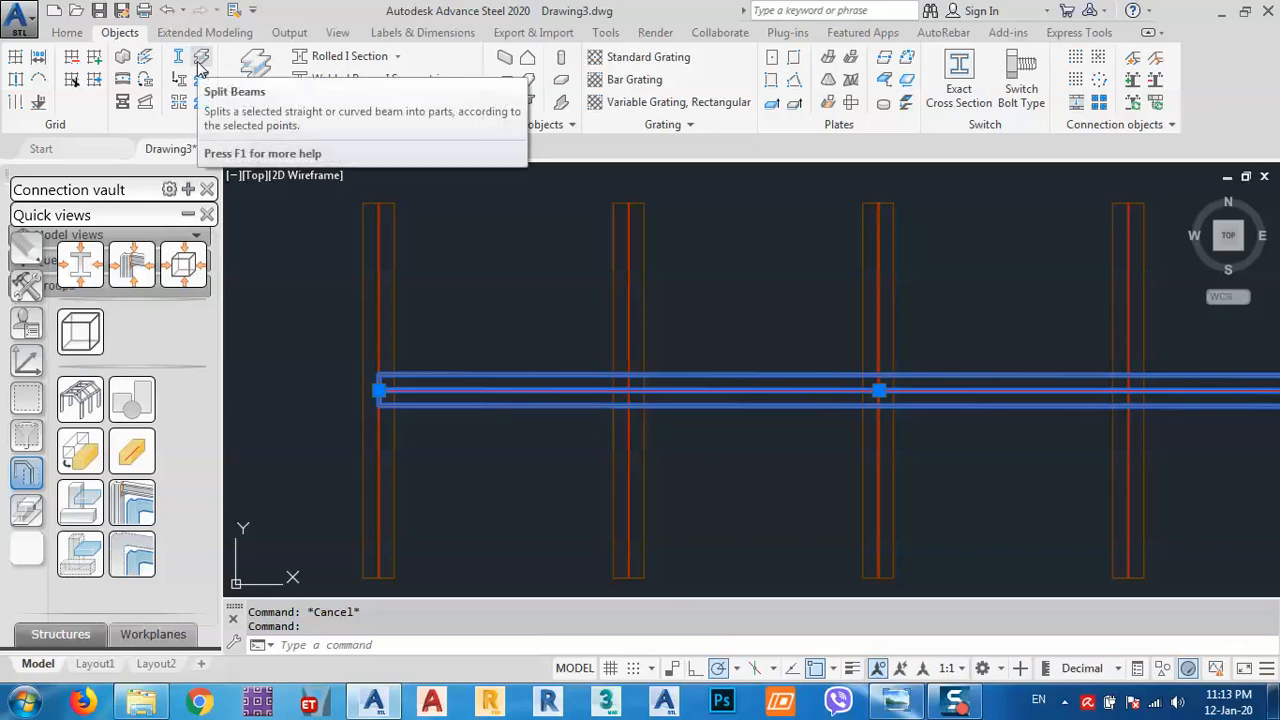
{"action": "left_click", "coordinate": [200, 58]}
{"action": "left_click", "coordinate": [628, 390]}
{"action": "left_click", "coordinate": [878, 390]}
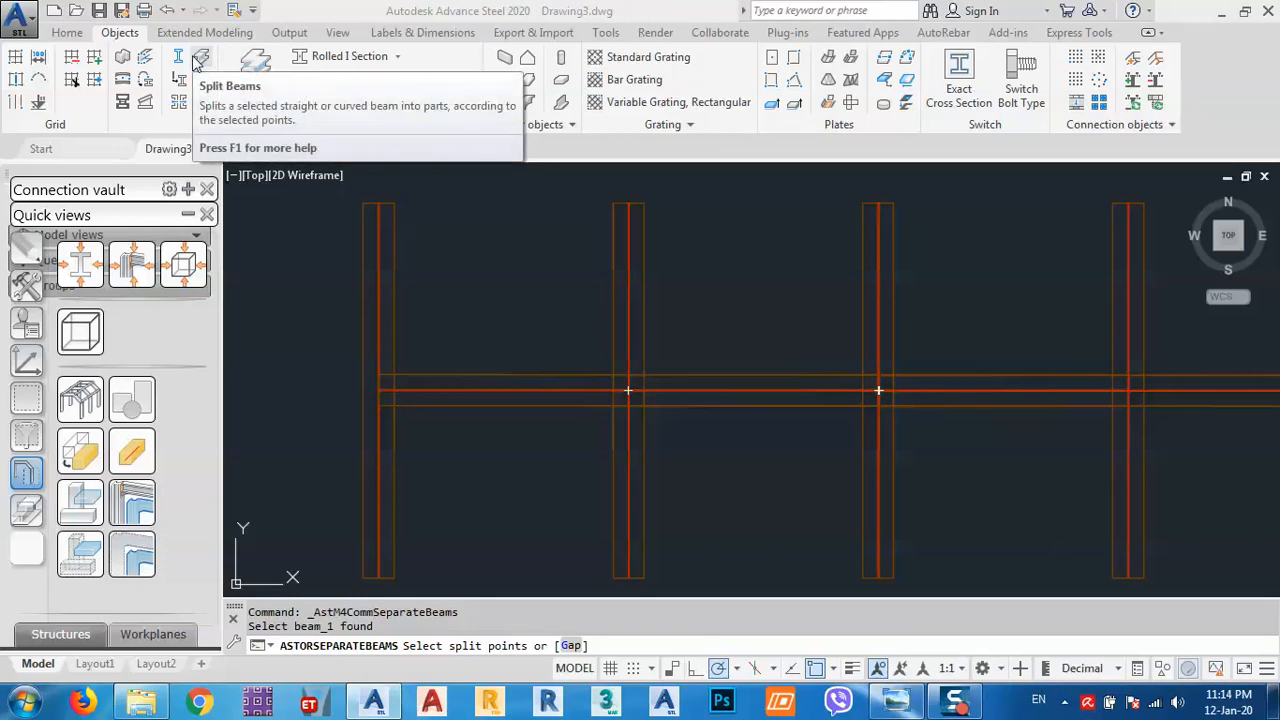
{"action": "left_click", "coordinate": [378, 390]}
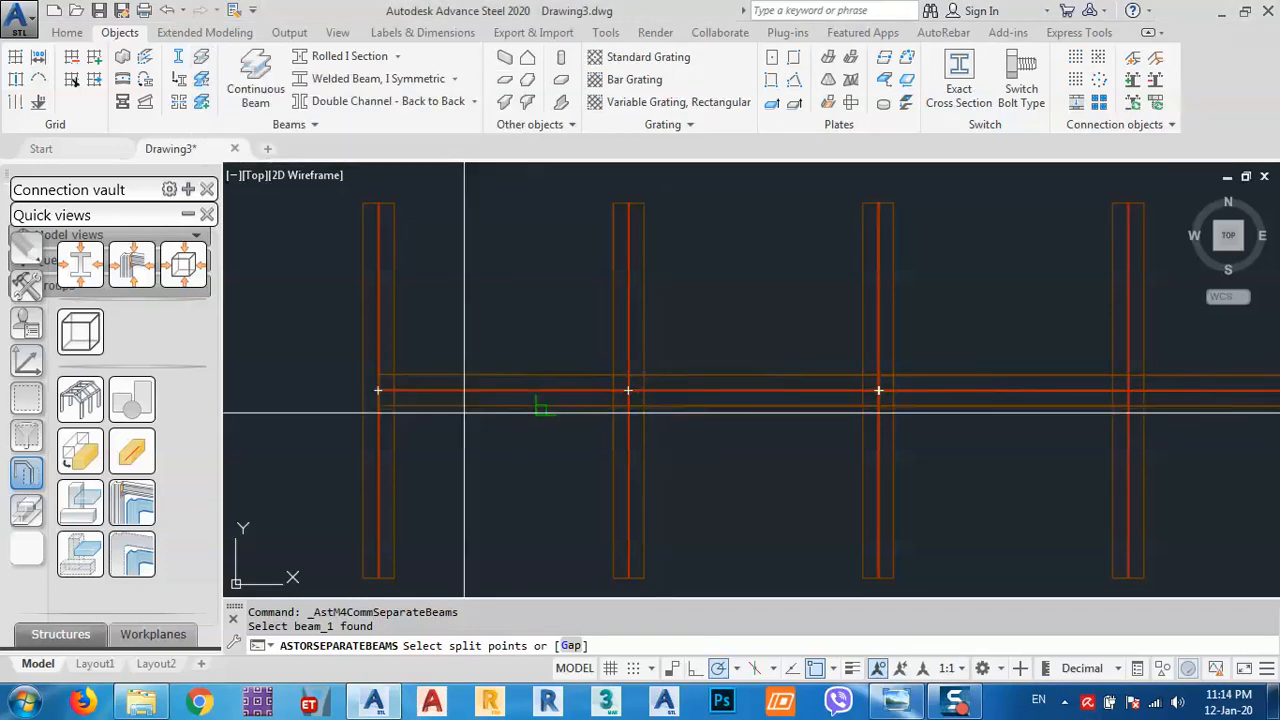
{"action": "scroll", "coordinate": [613, 410], "scroll_direction": "up", "scroll_amount": 5}
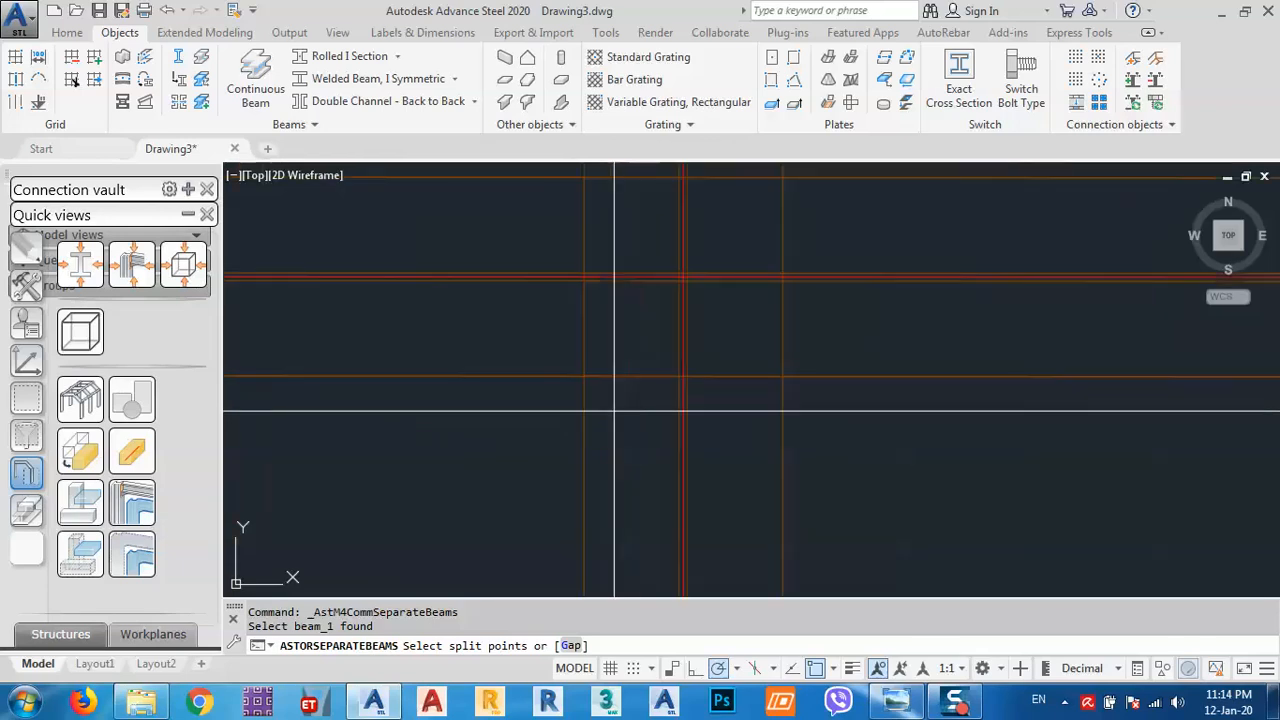
{"action": "left_click", "coordinate": [683, 276]}
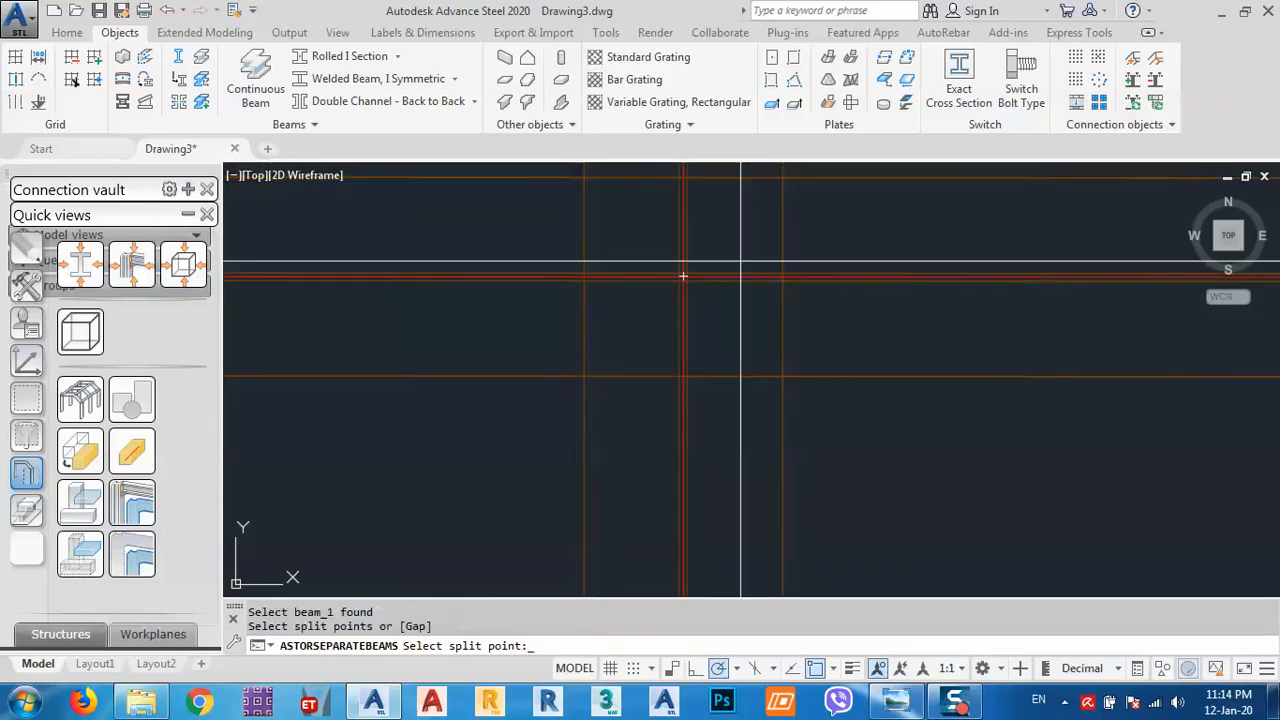
{"action": "middle_click_drag", "start_coordinate": [683, 276], "coordinate": [677, 377]}
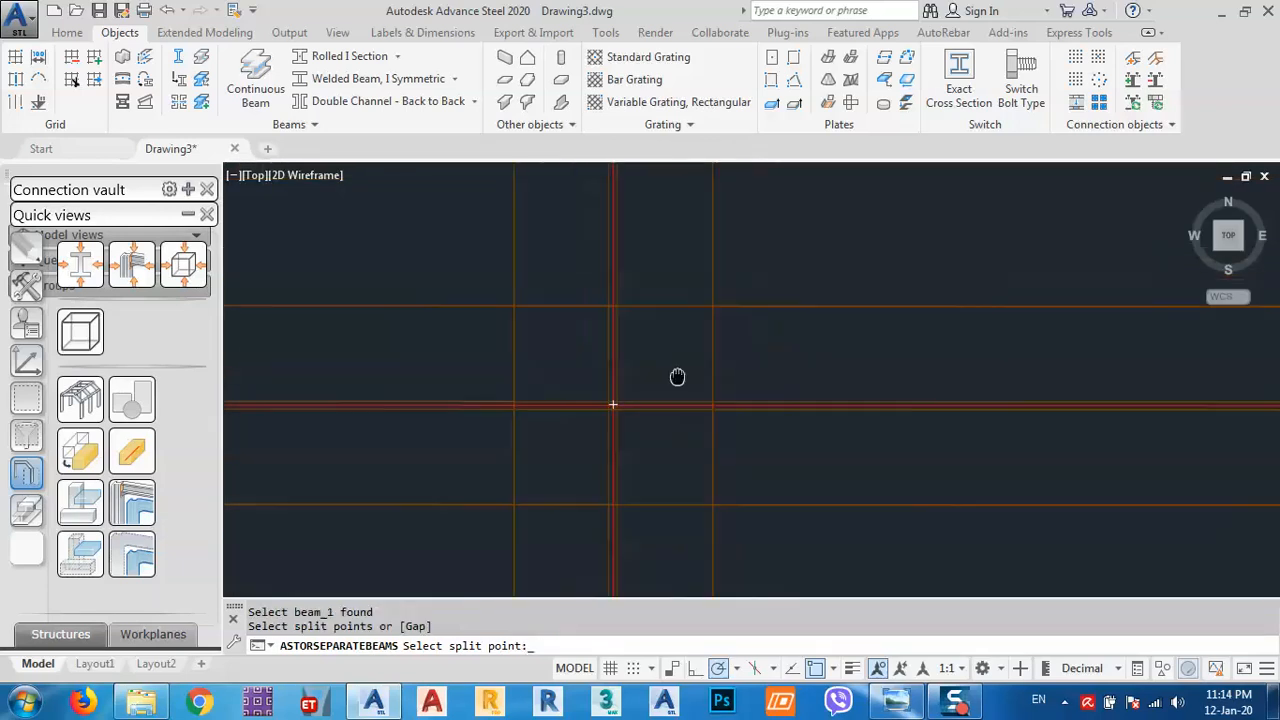
{"action": "left_click", "coordinate": [715, 315]}
{"action": "key", "text": "Return"}
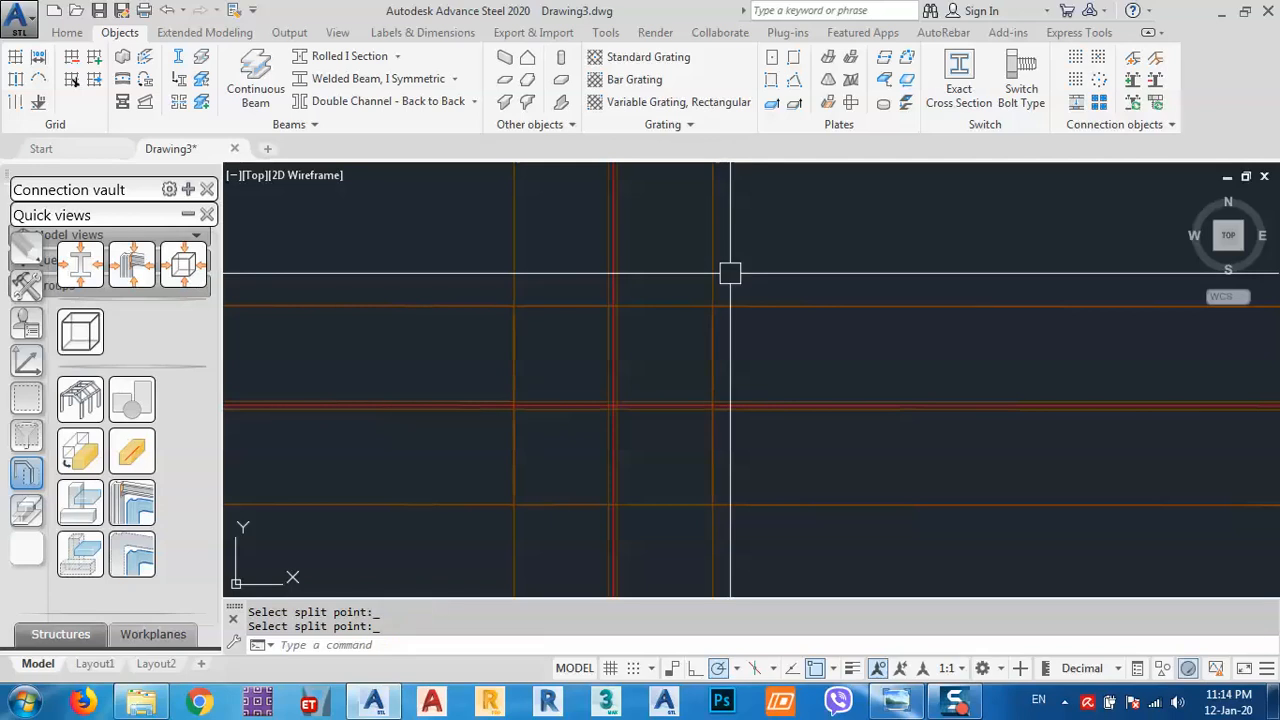
Erase the short beam piece lying between the flange edges of the second cross beam.
{"action": "scroll", "coordinate": [718, 252], "scroll_direction": "down", "scroll_amount": 5}
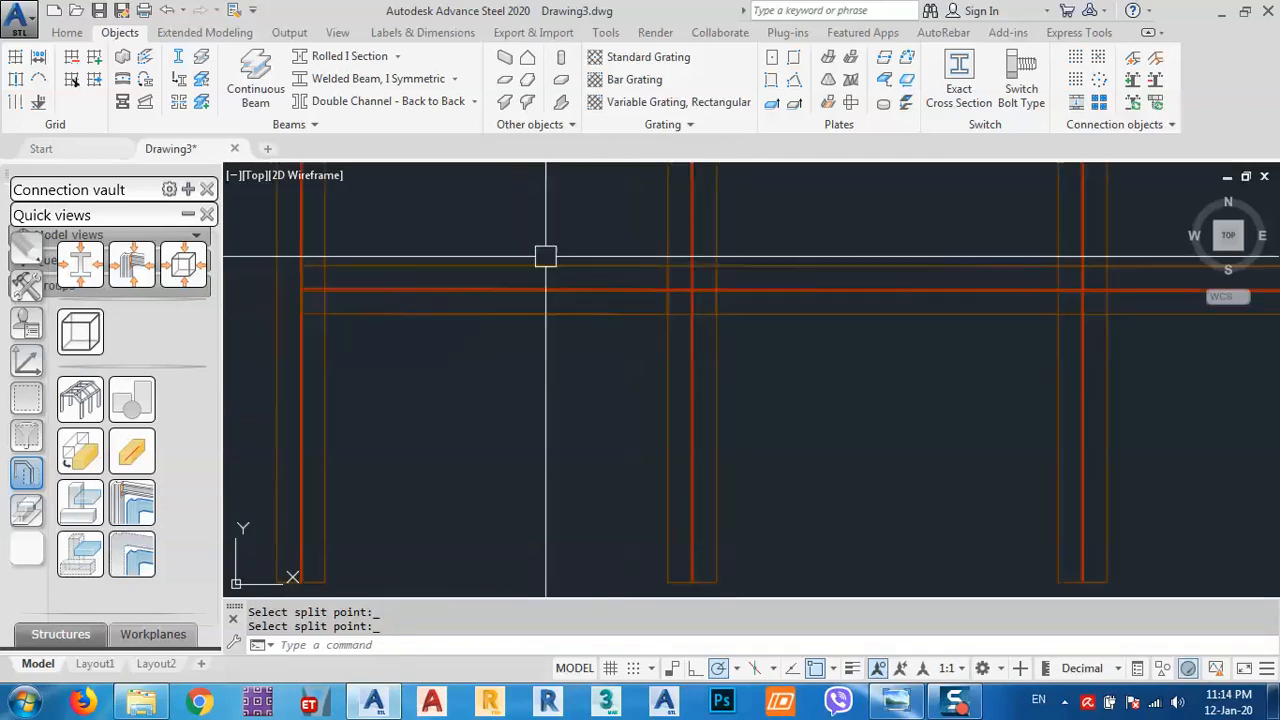
{"action": "left_click", "coordinate": [543, 226]}
{"action": "left_click", "coordinate": [841, 392]}
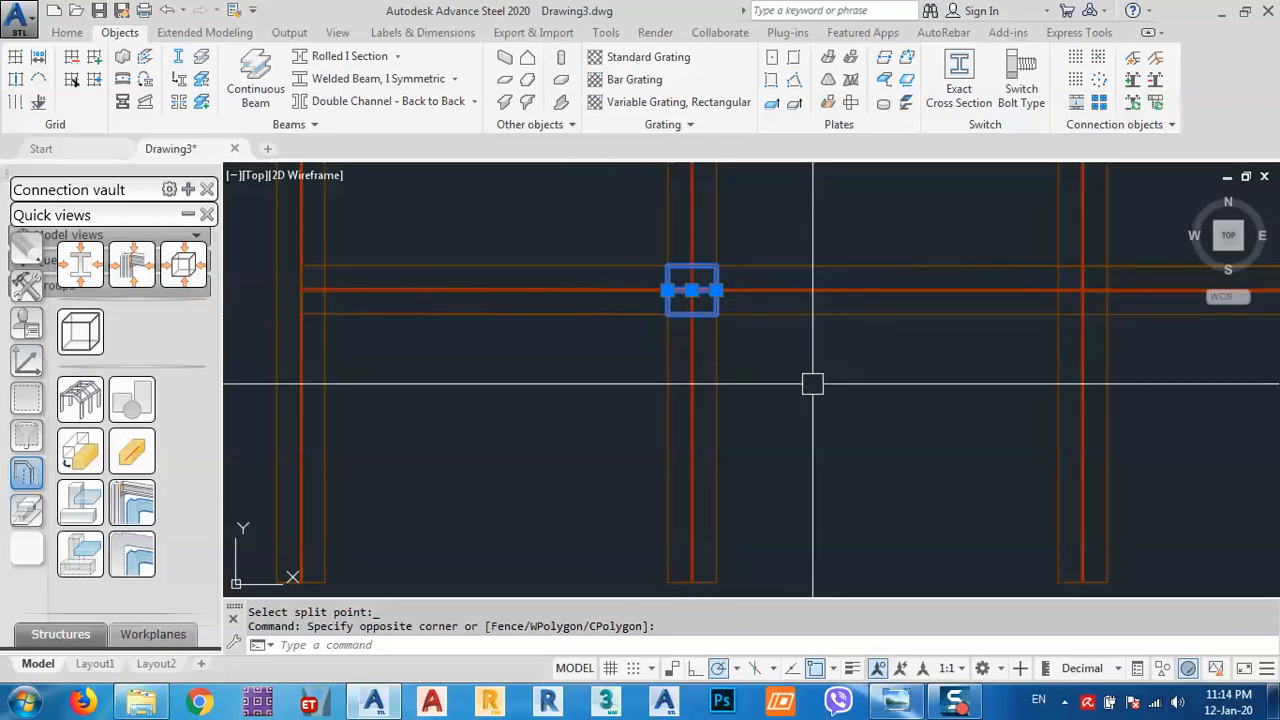
{"action": "type", "text": "e"}
{"action": "key", "text": "Return"}
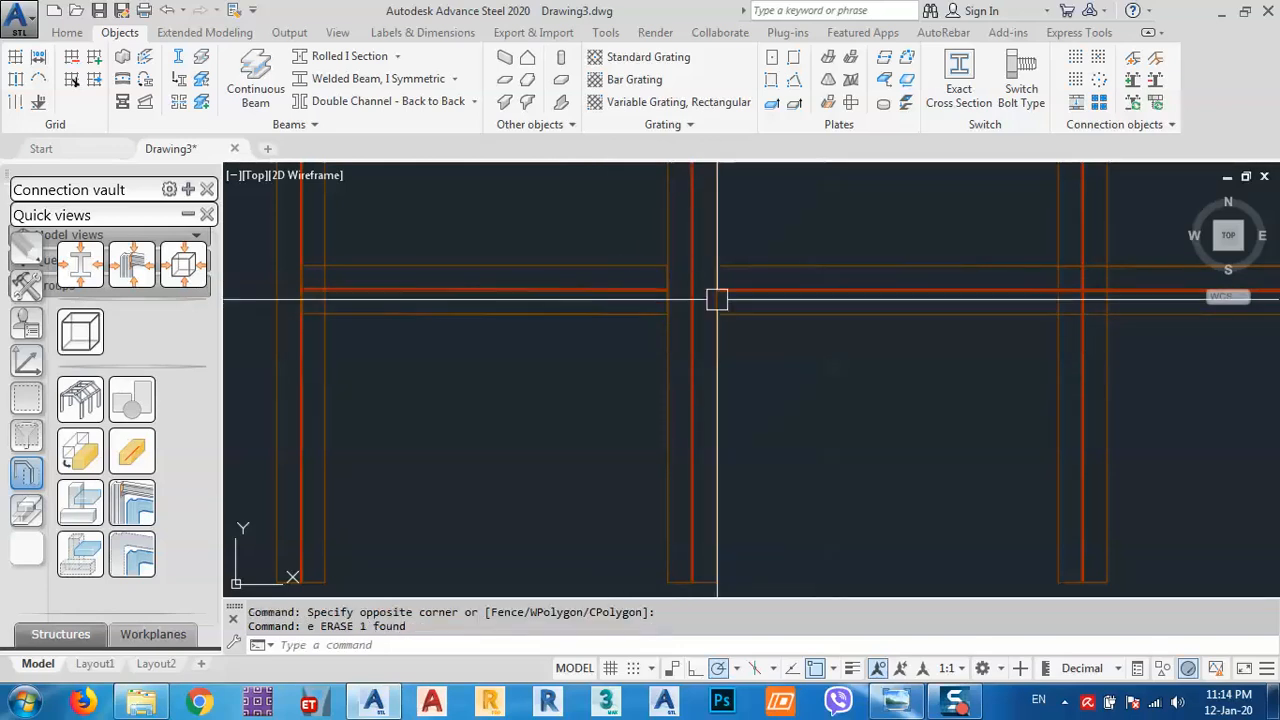
Split the remaining horizontal beam at both flange edges of the third and fourth cross beams.
{"action": "middle_click_drag", "start_coordinate": [860, 344], "coordinate": [436, 407]}
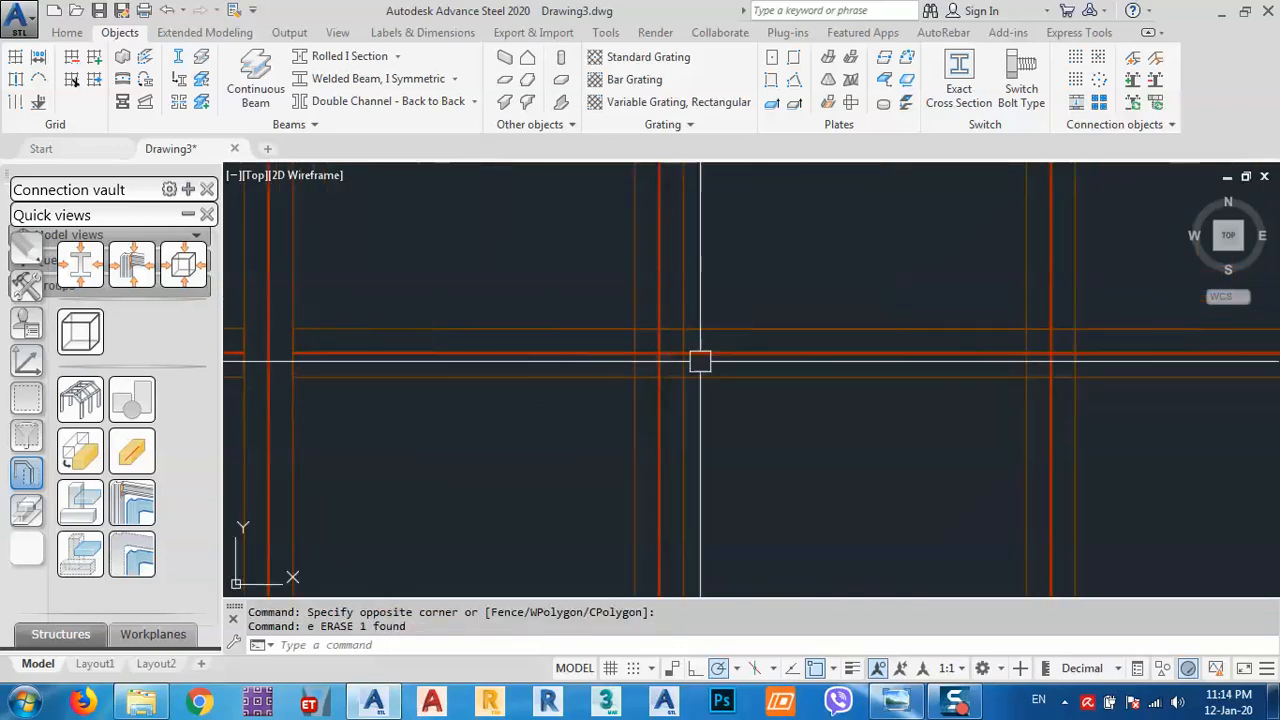
{"action": "left_click", "coordinate": [803, 350]}
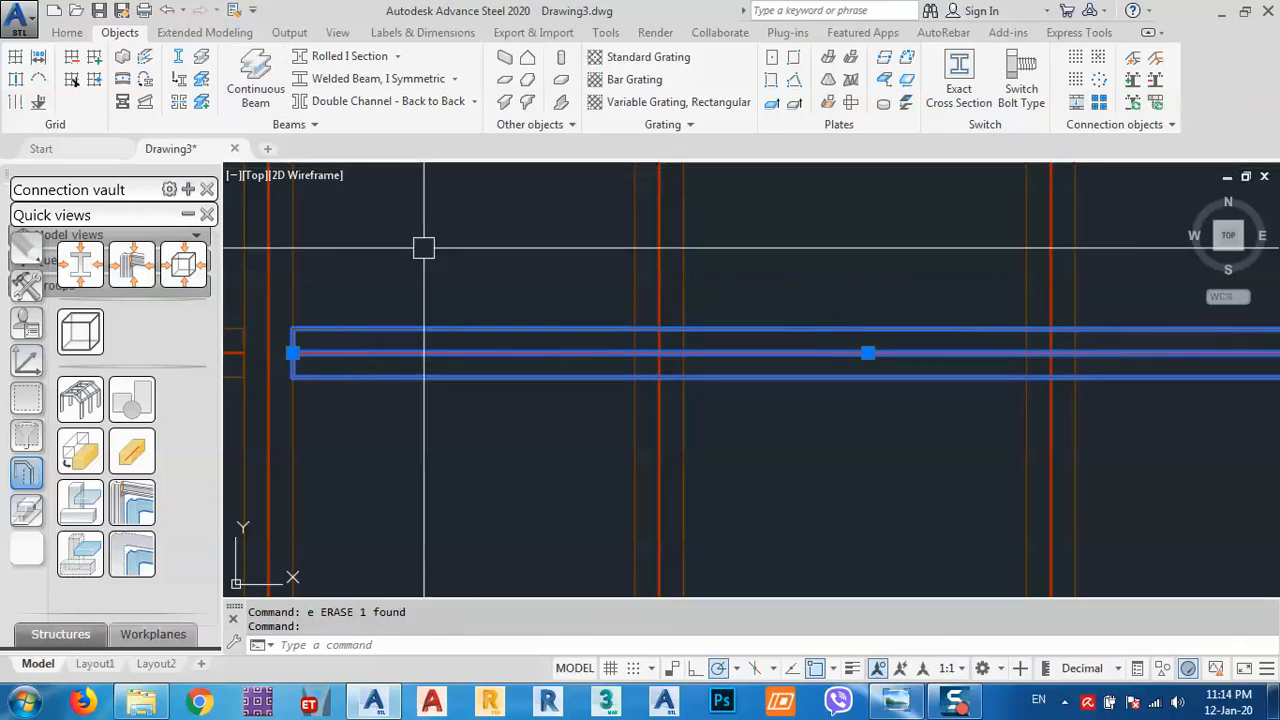
{"action": "scroll", "coordinate": [424, 248], "scroll_direction": "down", "scroll_amount": 4}
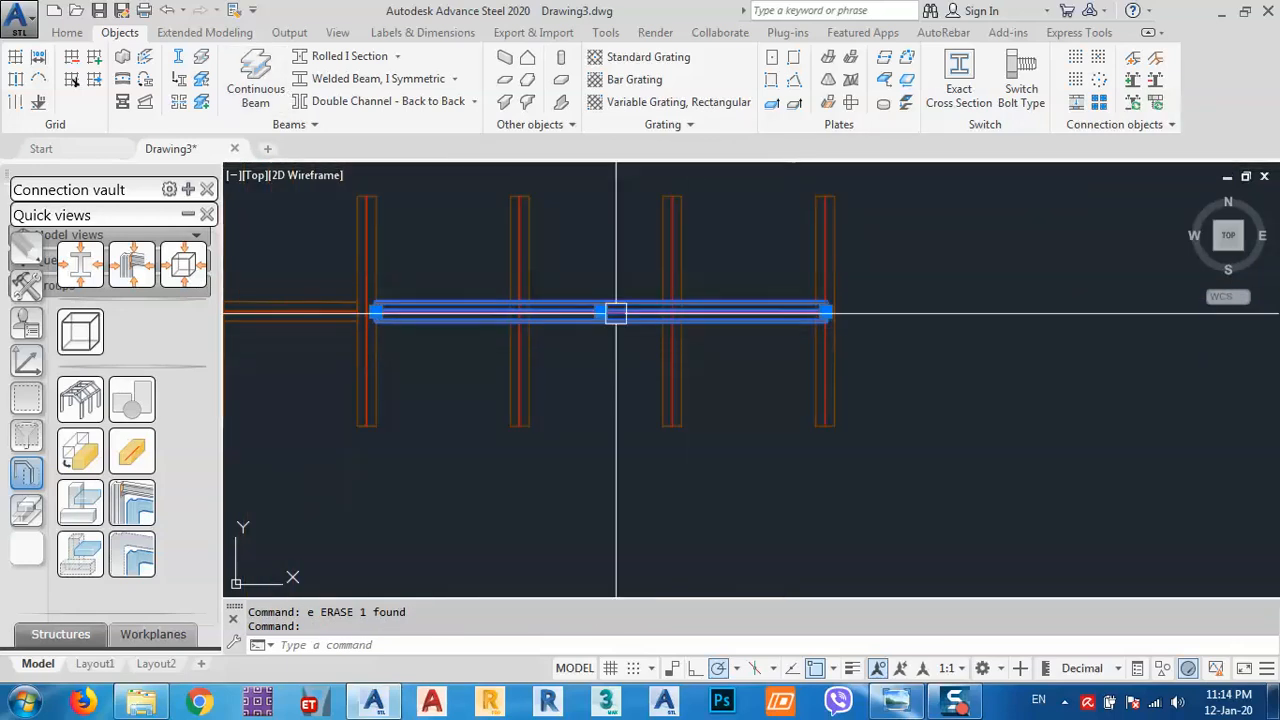
{"action": "middle_click_drag", "start_coordinate": [505, 311], "coordinate": [550, 324]}
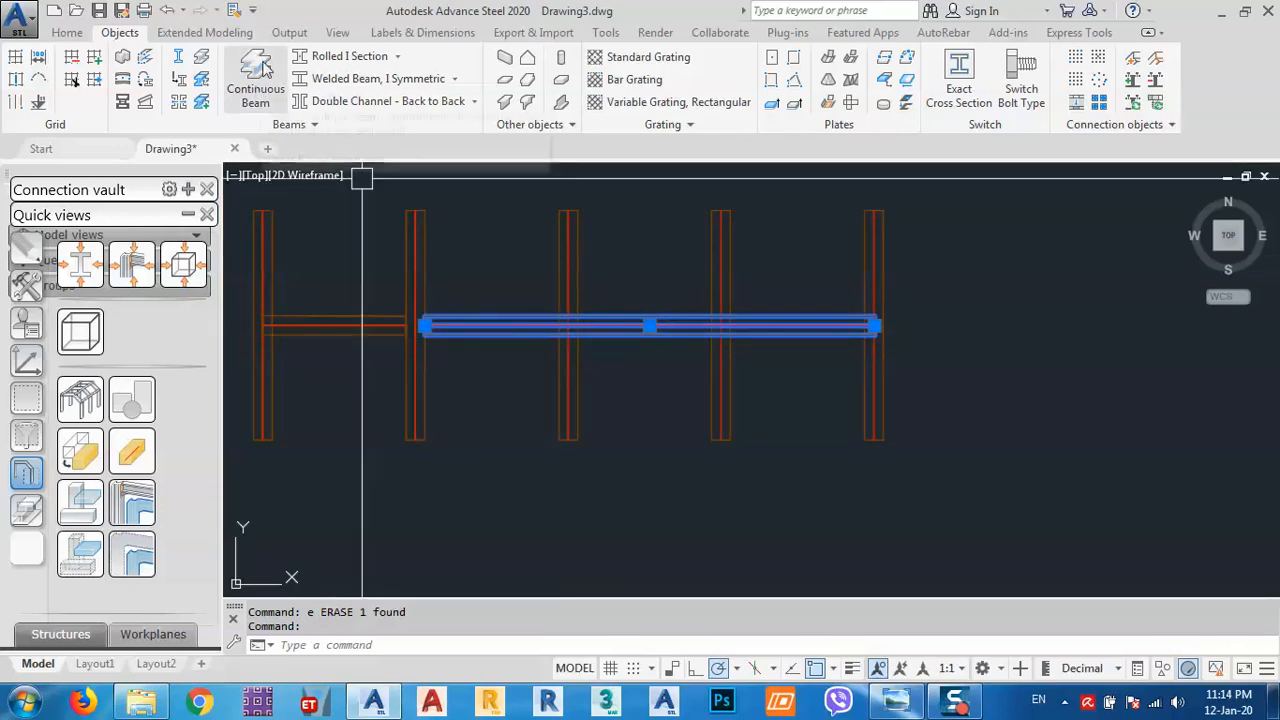
{"action": "left_click", "coordinate": [201, 62]}
{"action": "scroll", "coordinate": [575, 322], "scroll_direction": "up", "scroll_amount": 4}
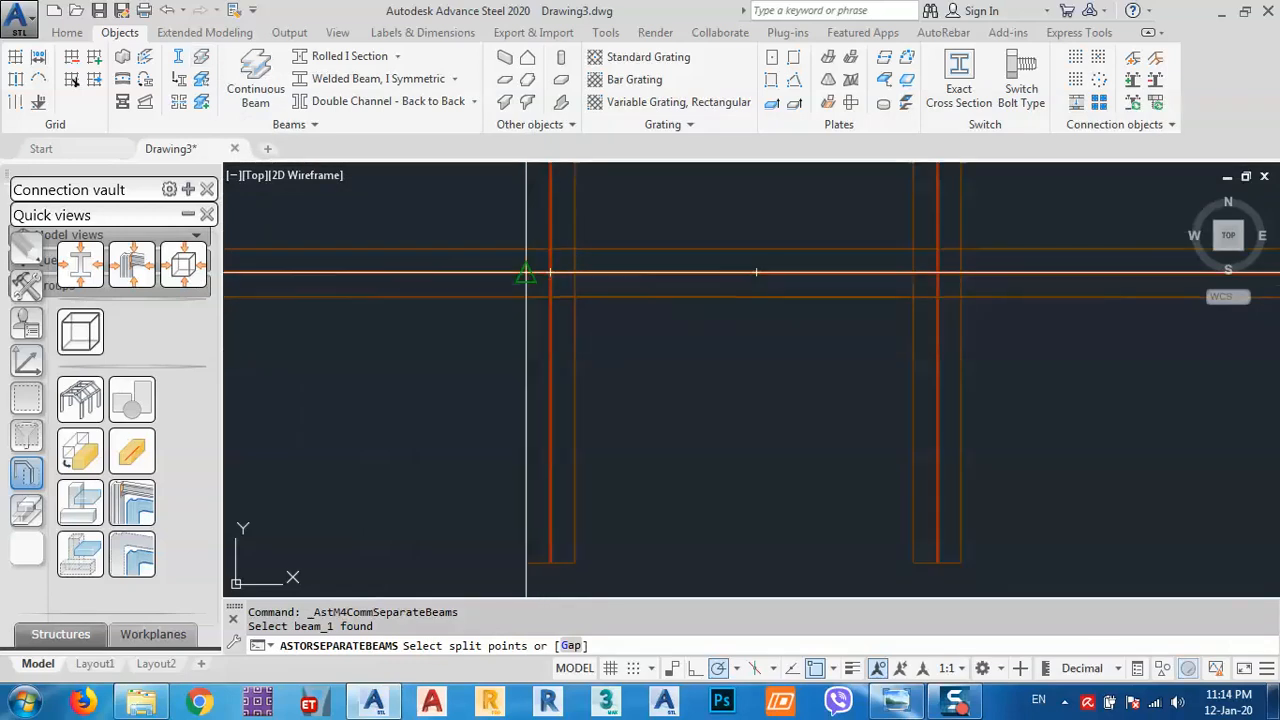
{"action": "left_click", "coordinate": [526, 272]}
{"action": "left_click", "coordinate": [574, 272]}
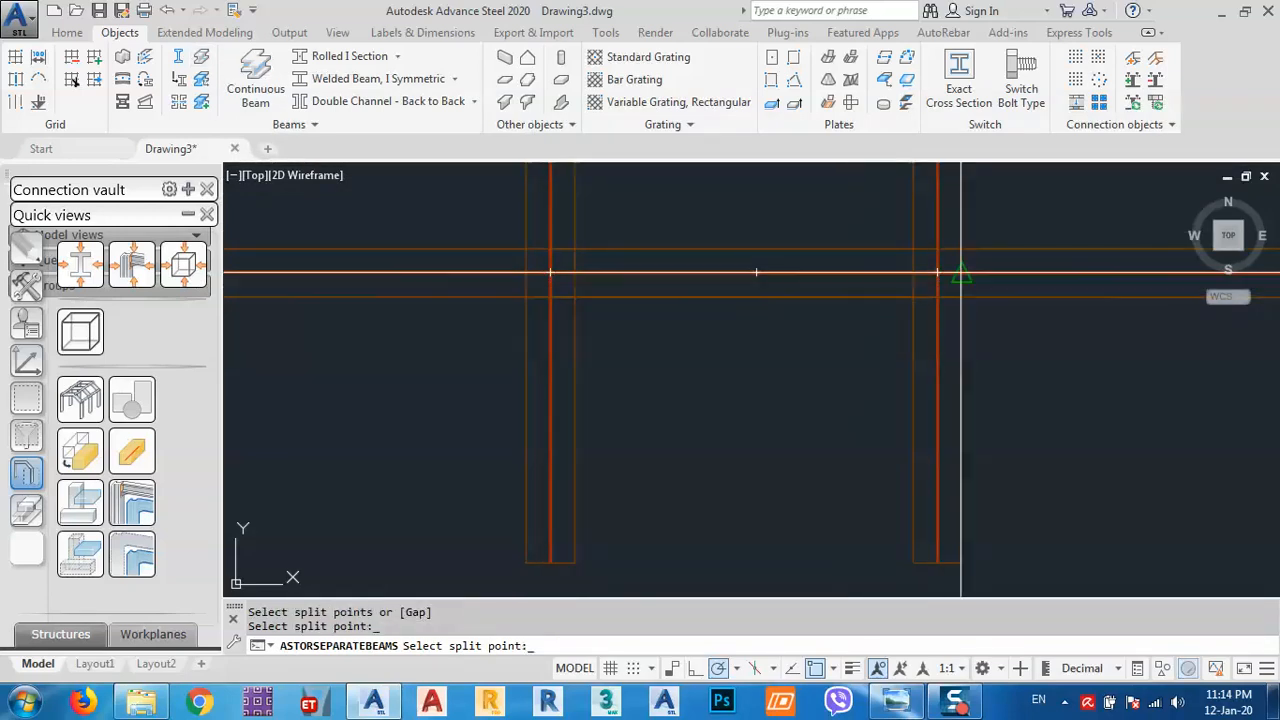
{"action": "left_click", "coordinate": [914, 272]}
{"action": "left_click", "coordinate": [961, 272]}
{"action": "scroll", "coordinate": [937, 272], "scroll_direction": "down", "scroll_amount": 3}
{"action": "scroll", "coordinate": [834, 317], "scroll_direction": "up", "scroll_amount": 3}
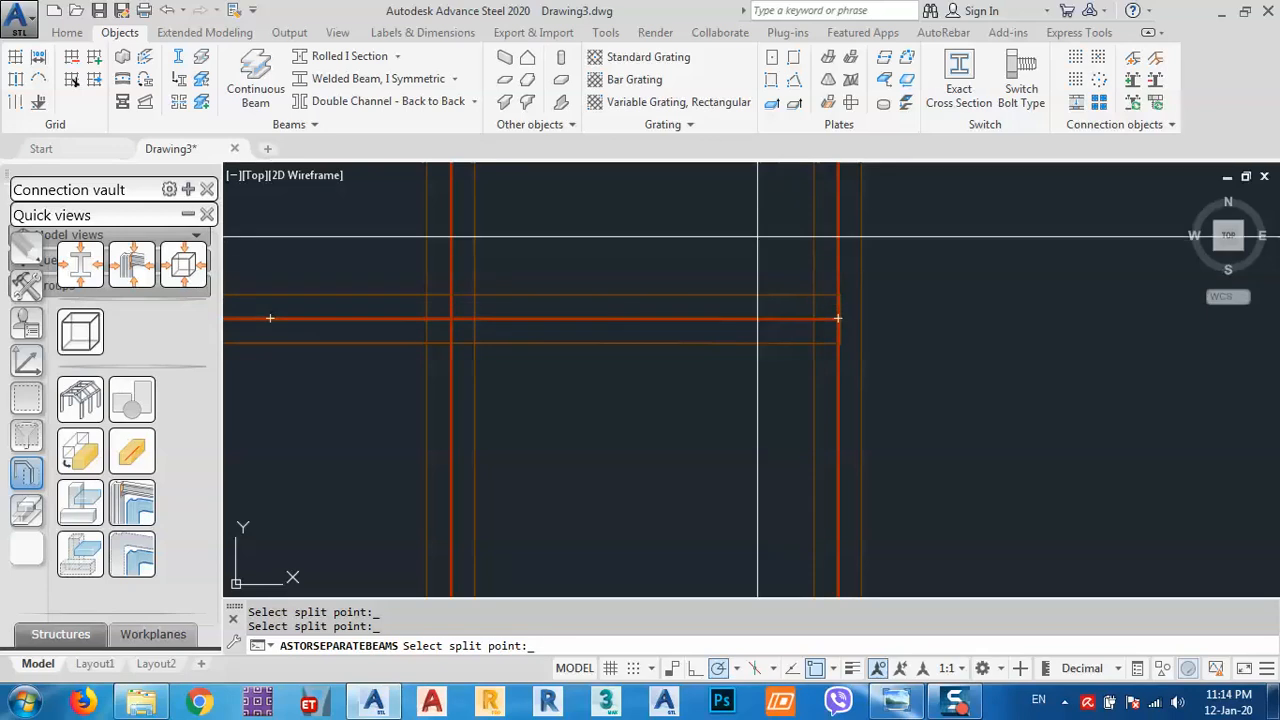
{"action": "key", "text": "Return"}
Erase the short beam pieces within the flange widths of the third and fourth cross beams.
{"action": "scroll", "coordinate": [620, 262], "scroll_direction": "down", "scroll_amount": 4}
{"action": "middle_click_drag", "start_coordinate": [607, 255], "coordinate": [650, 322]}
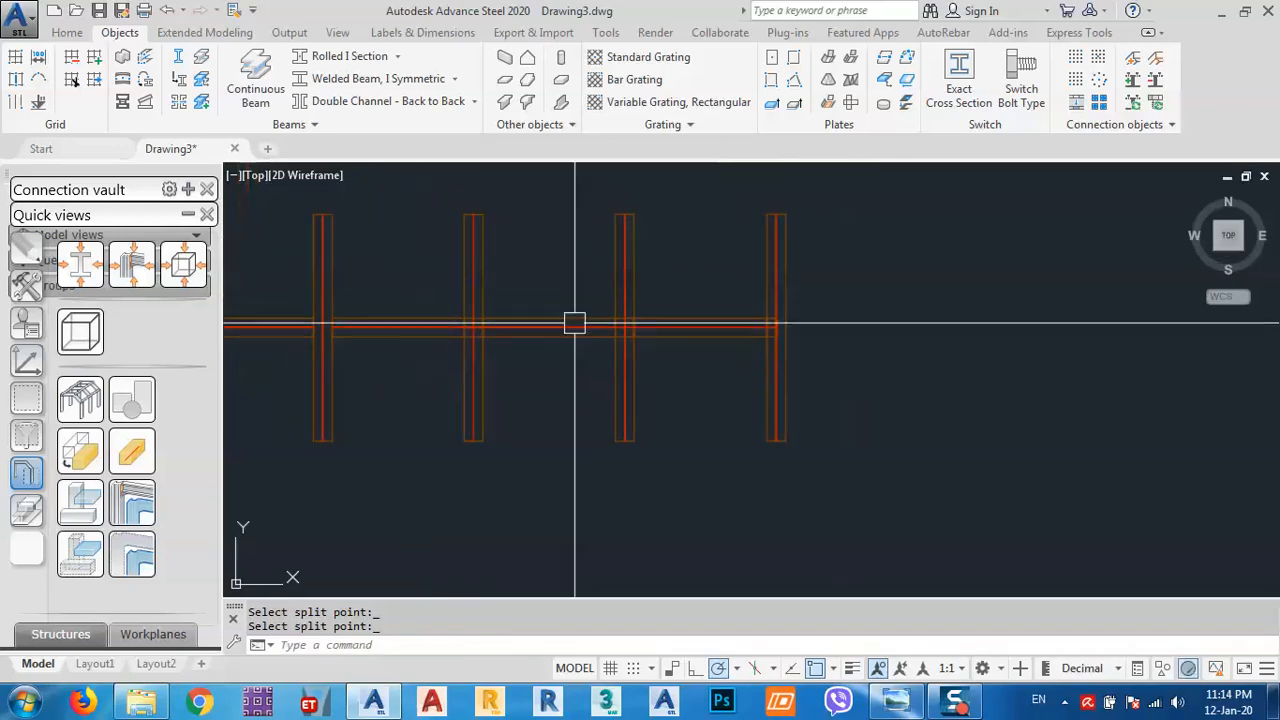
{"action": "left_click", "coordinate": [406, 283]}
{"action": "left_click", "coordinate": [540, 354]}
{"action": "left_click", "coordinate": [574, 281]}
{"action": "left_click", "coordinate": [680, 351]}
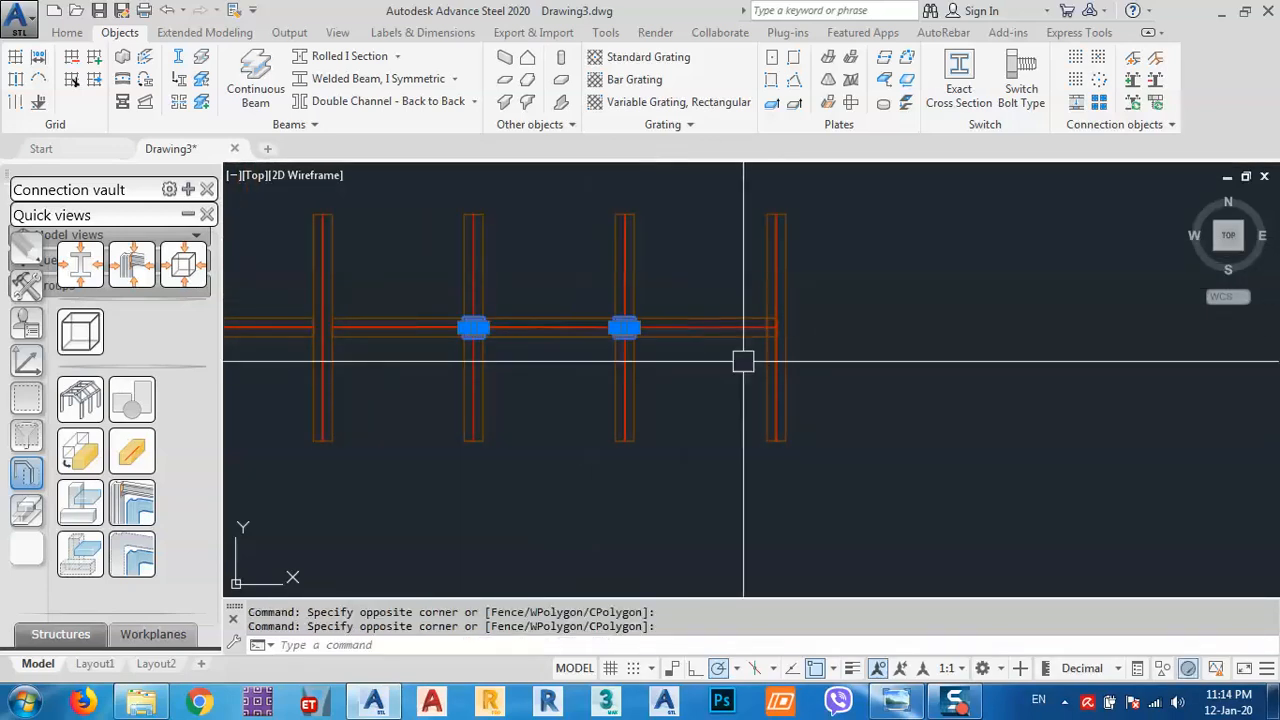
{"action": "left_click", "coordinate": [737, 286]}
{"action": "left_click", "coordinate": [846, 375]}
{"action": "type", "text": "e"}
{"action": "key", "text": "Return"}
Display the model in the Conceptual visual style and inspect the separated beams from a 3D angle.
{"action": "middle_click_drag", "start_coordinate": [578, 358], "coordinate": [680, 386]}
{"action": "left_click", "coordinate": [321, 178]}
{"action": "left_click", "coordinate": [372, 246]}
{"action": "middle_click_drag", "start_coordinate": [571, 387], "coordinate": [549, 427], "text": "shift"}
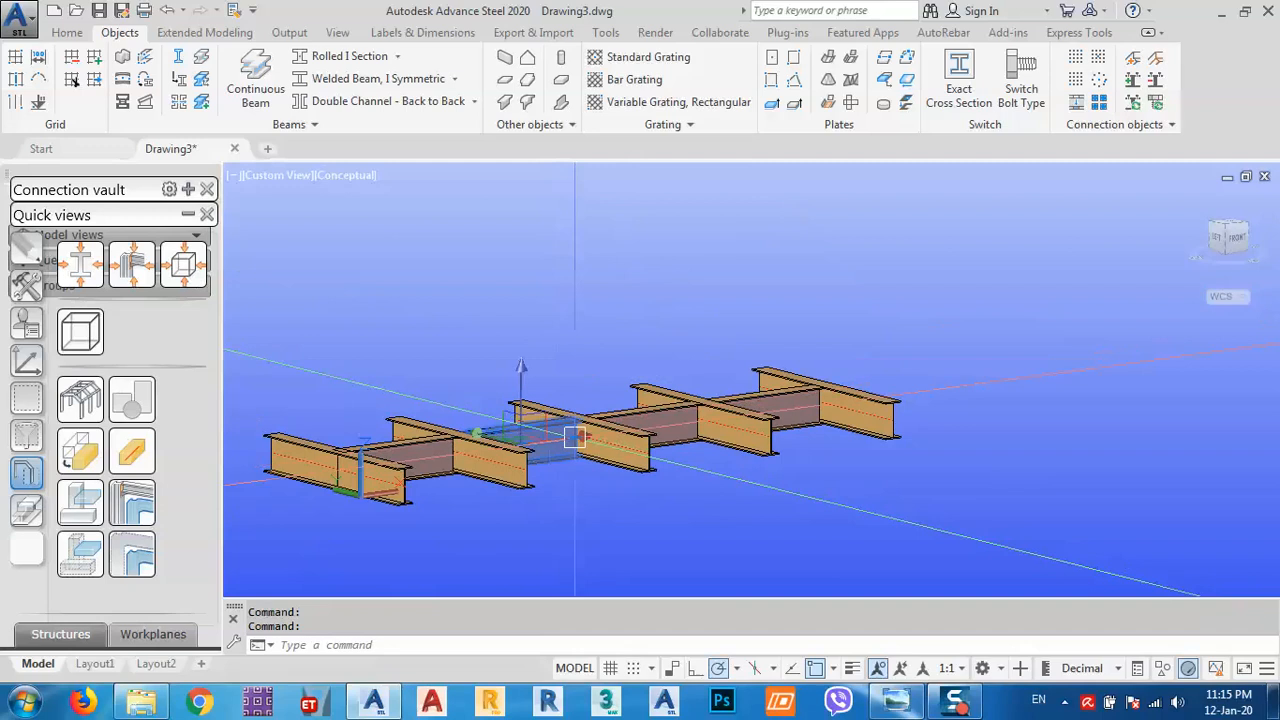
{"action": "middle_click_drag", "start_coordinate": [466, 447], "coordinate": [667, 430], "text": "shift"}
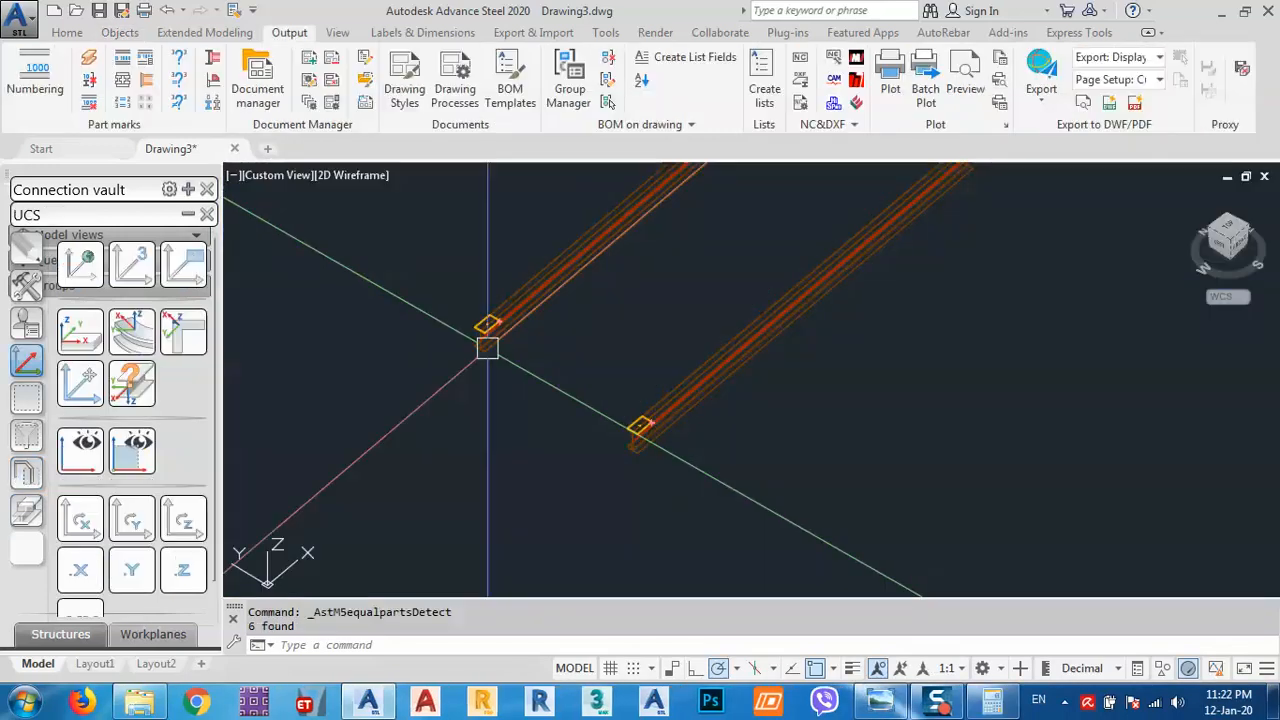
Open the Advance Steel Management Tools default settings and filter them by "welds".
{"action": "left_click", "coordinate": [605, 32]}
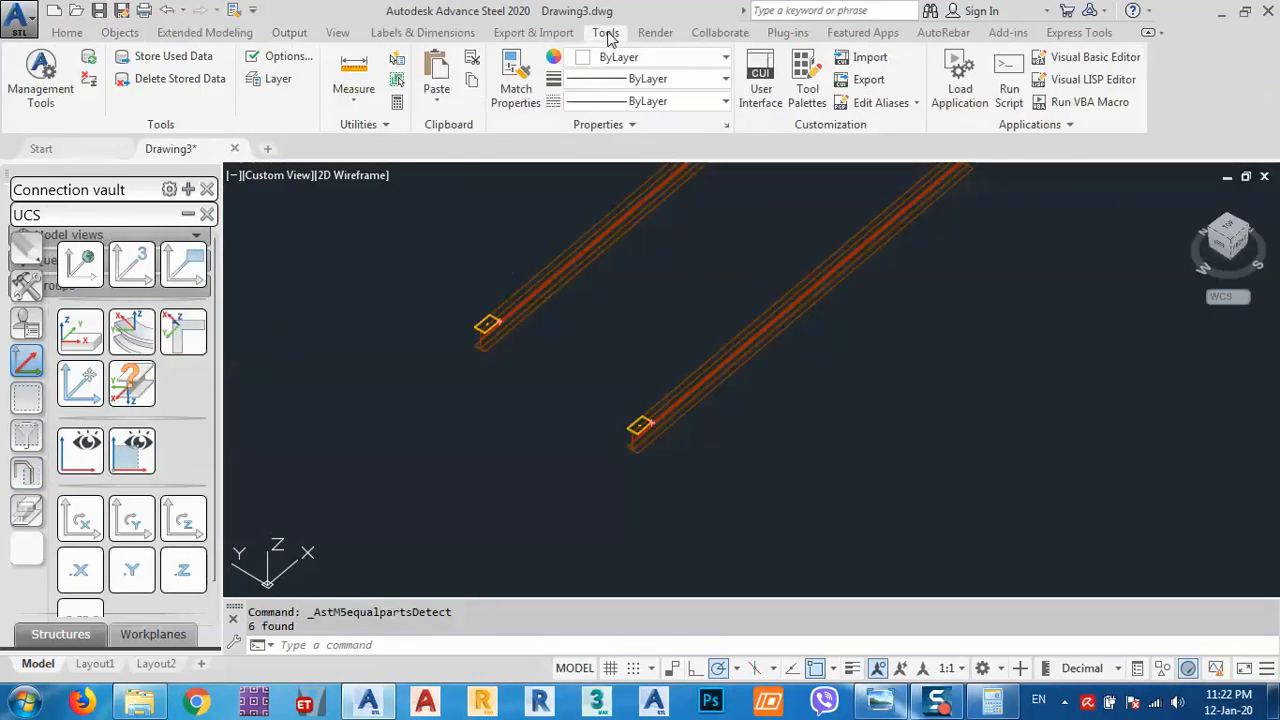
{"action": "left_click", "coordinate": [41, 80]}
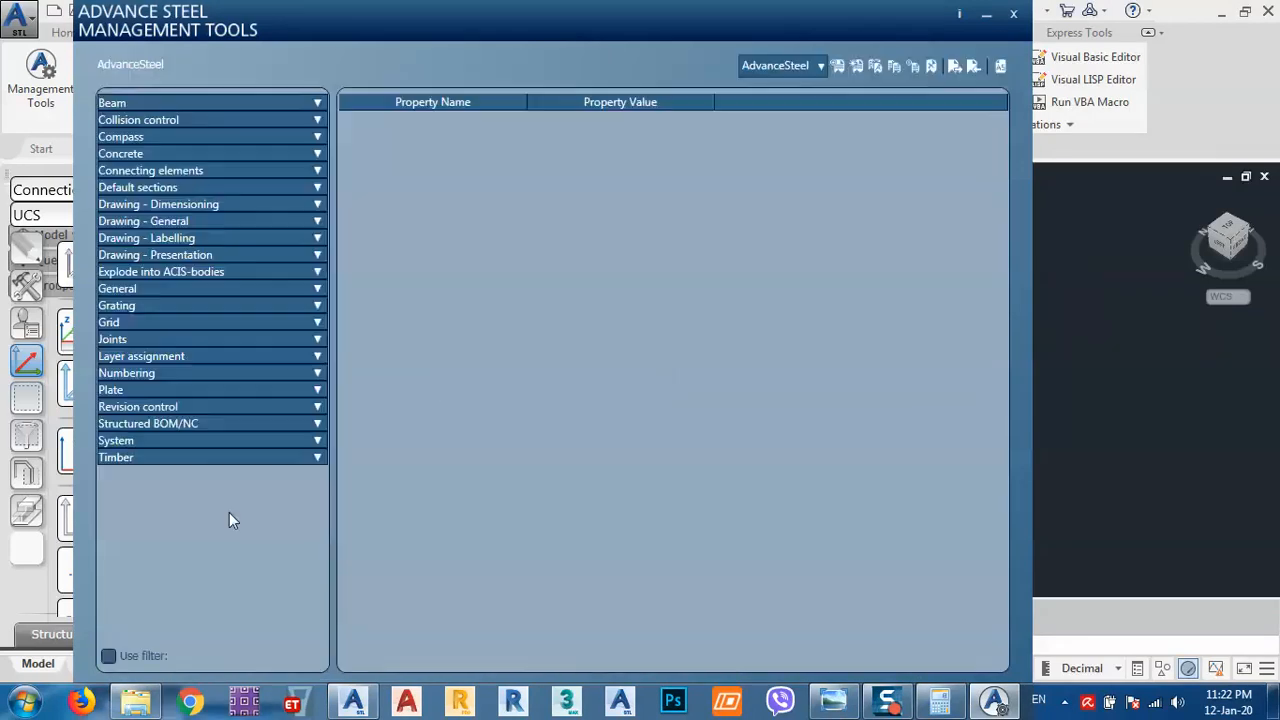
{"action": "type", "text": "wek"}
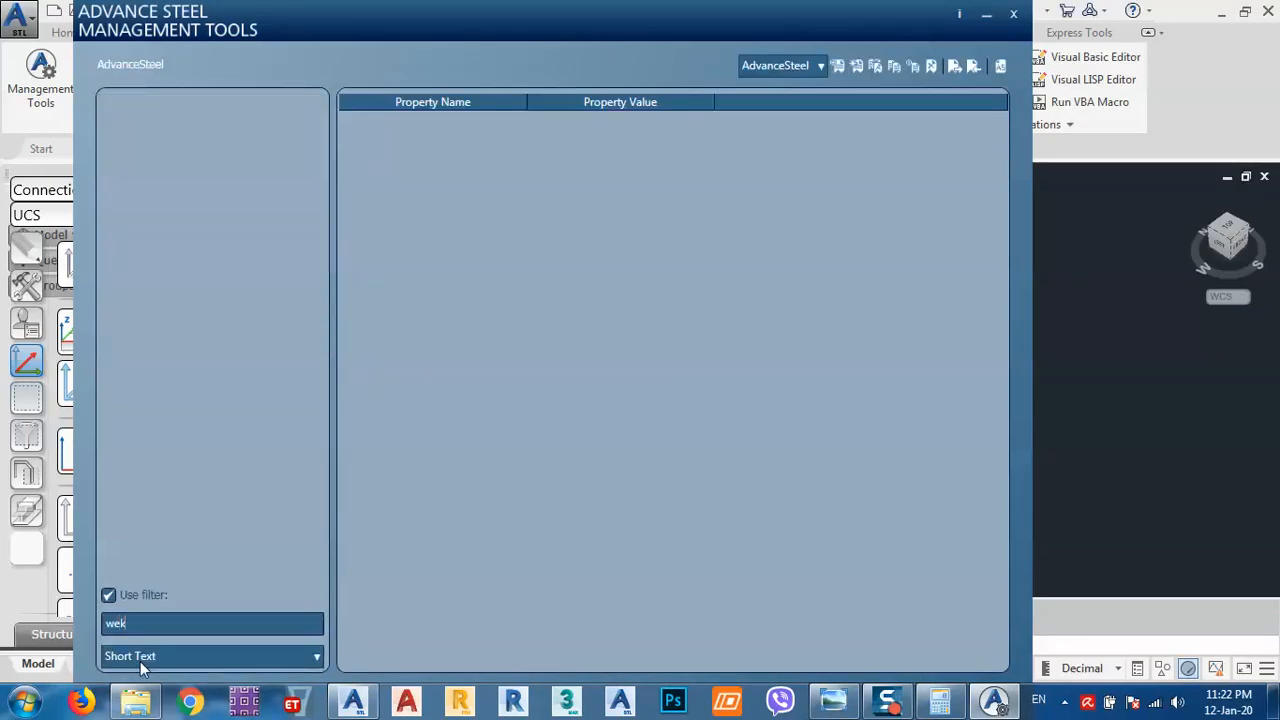
{"action": "key", "text": "BackSpace"}
{"action": "type", "text": "lds"}
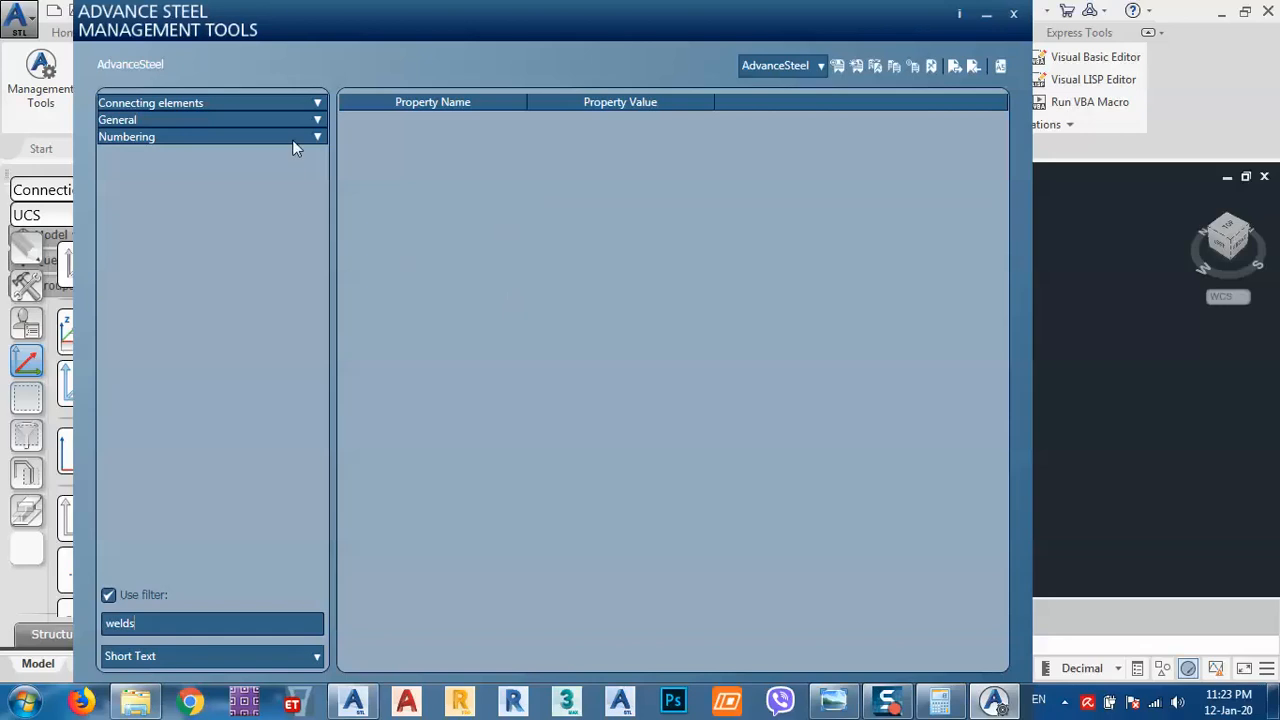
Turn off "Consider welds for assembly numbering" in the general Numbering defaults, close the settings and reload the database.
{"action": "left_click", "coordinate": [142, 155]}
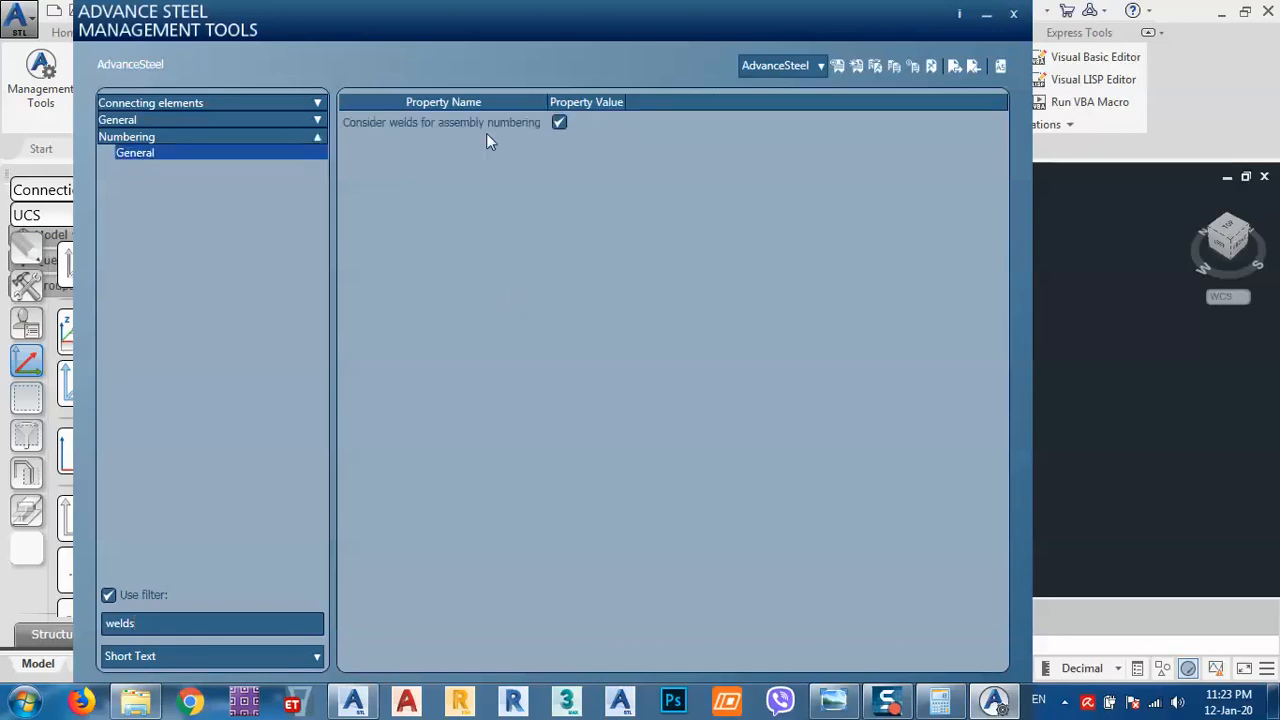
{"action": "left_click", "coordinate": [558, 124]}
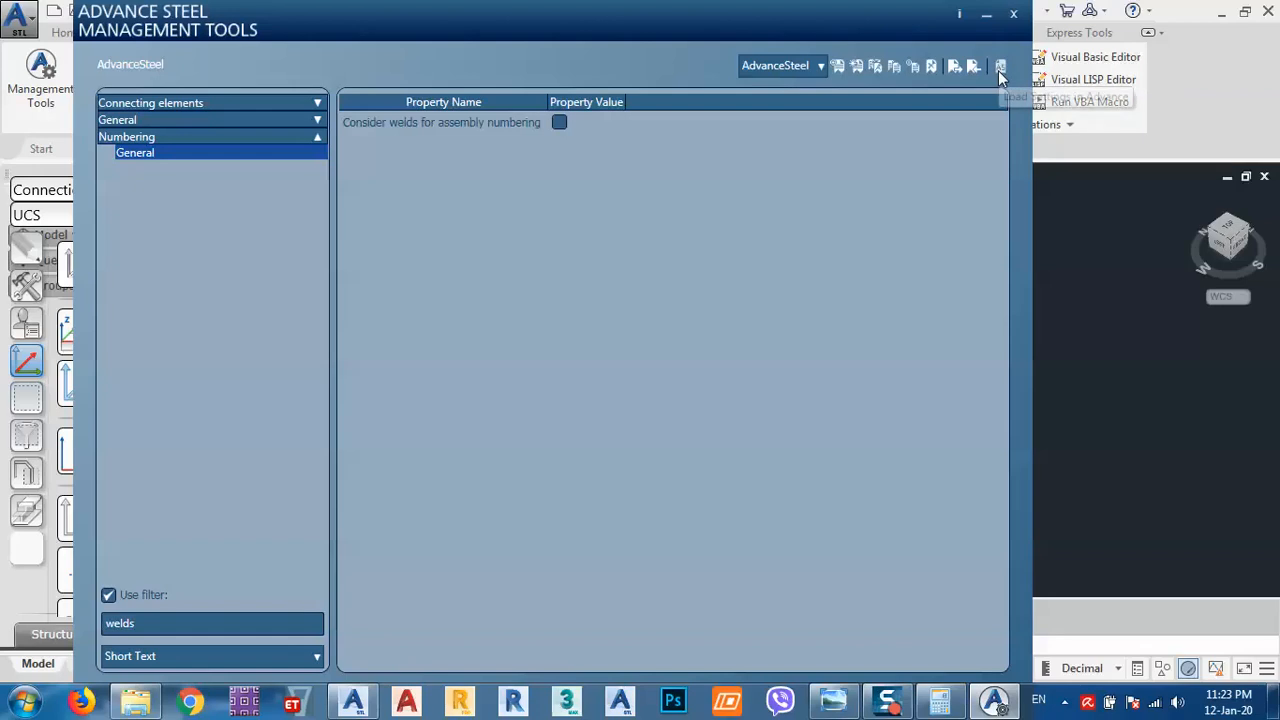
{"action": "left_click", "coordinate": [1012, 16]}
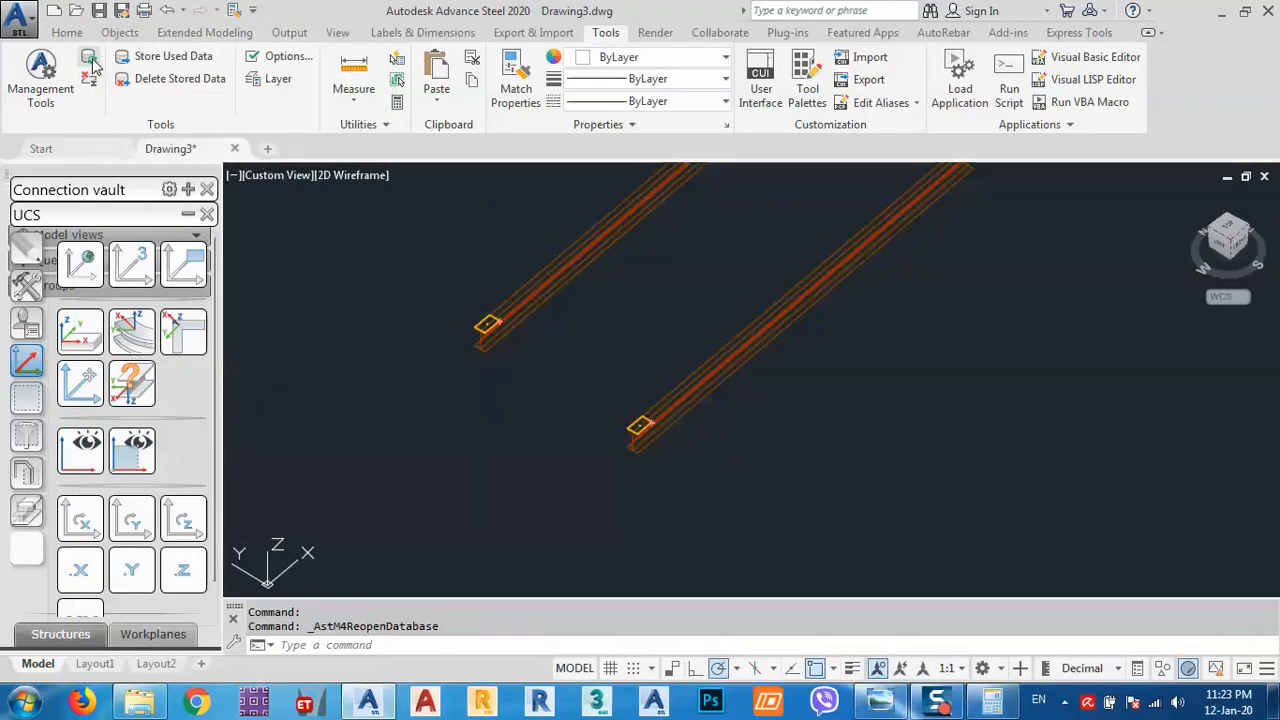
Select both beams with their top plates and run part numbering with the default equal part detection settings.
{"action": "middle_click_drag", "start_coordinate": [704, 469], "coordinate": [672, 427]}
{"action": "left_click", "coordinate": [729, 483]}
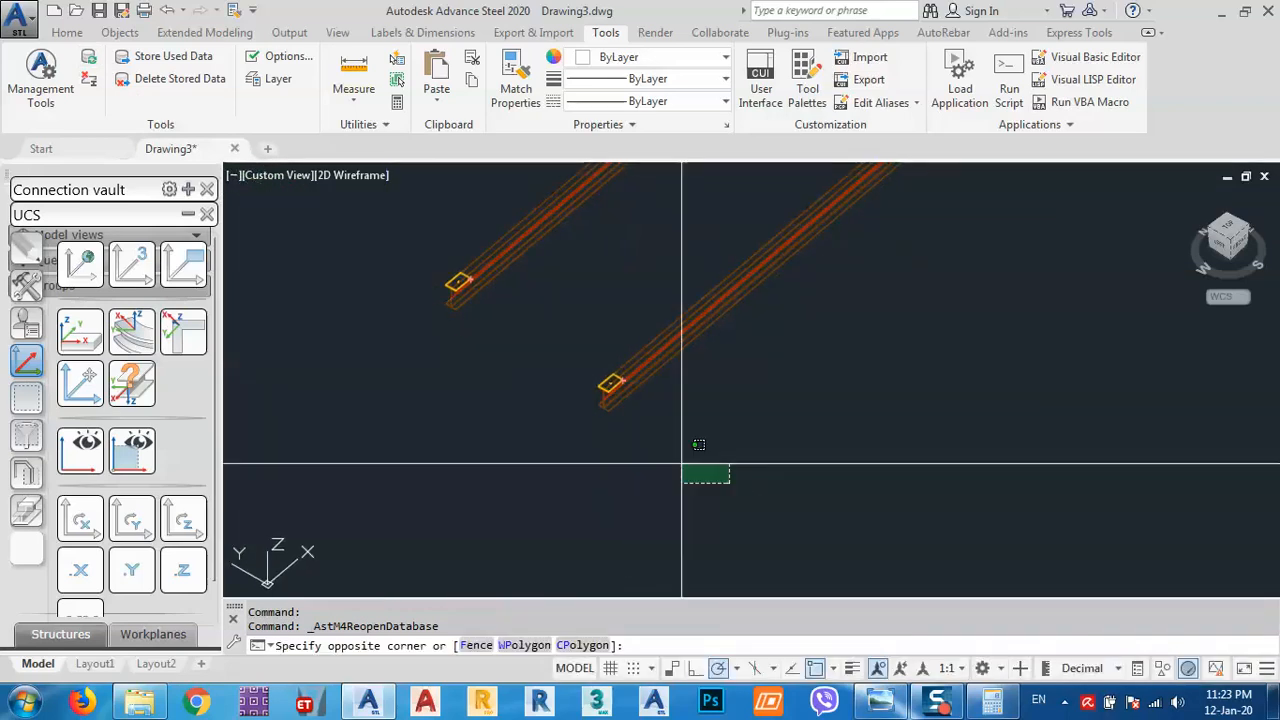
{"action": "left_click", "coordinate": [402, 220]}
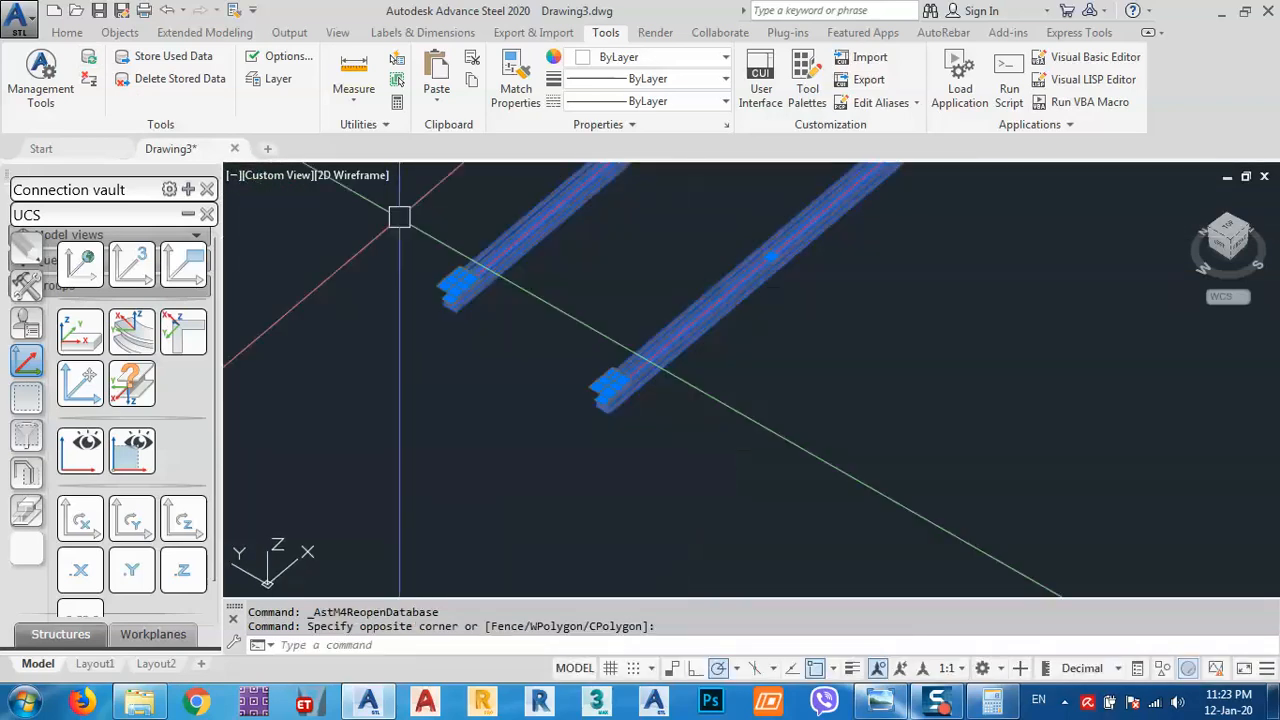
{"action": "left_click", "coordinate": [289, 32]}
{"action": "left_click", "coordinate": [35, 80]}
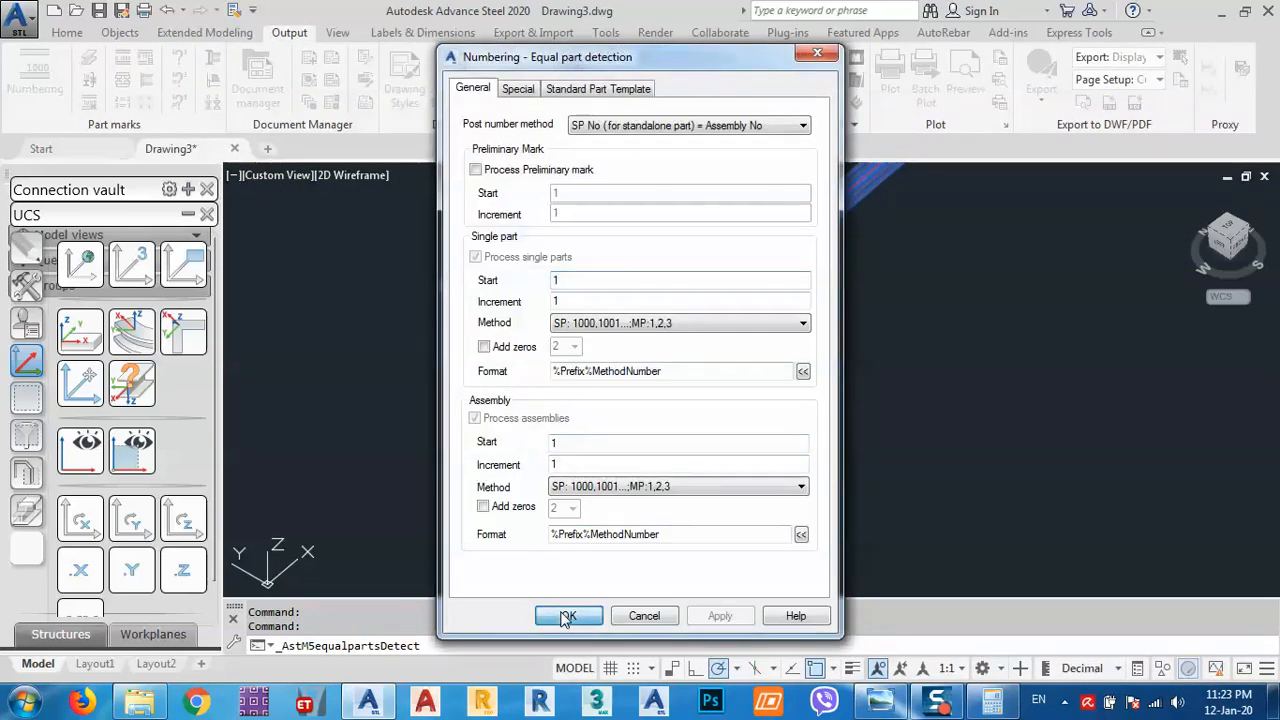
{"action": "left_click", "coordinate": [568, 615]}
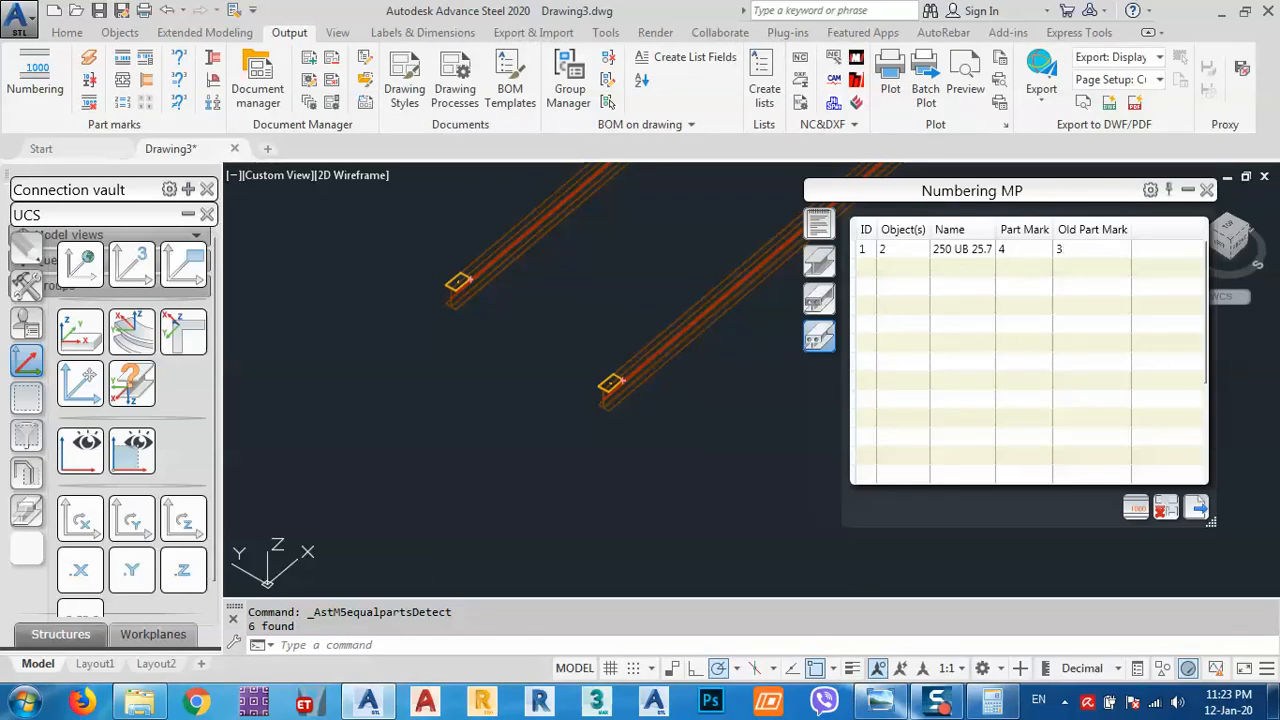
Check the assembly numbering results against the two beams and inspect how the plates sit at the beam ends.
{"action": "middle_click_drag", "start_coordinate": [574, 333], "coordinate": [508, 403]}
{"action": "middle_click_drag", "start_coordinate": [588, 425], "coordinate": [544, 363]}
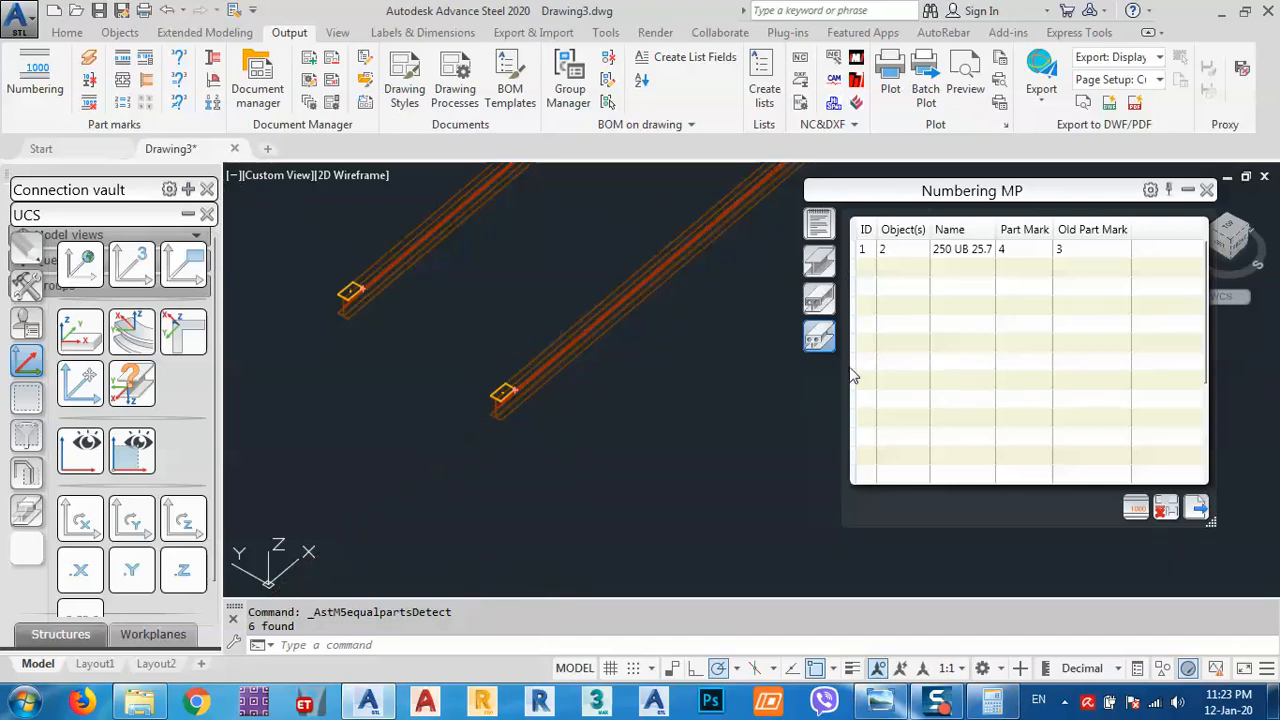
{"action": "middle_click_drag", "start_coordinate": [512, 410], "coordinate": [561, 386]}
{"action": "scroll", "coordinate": [561, 386], "scroll_direction": "up", "scroll_amount": 5}
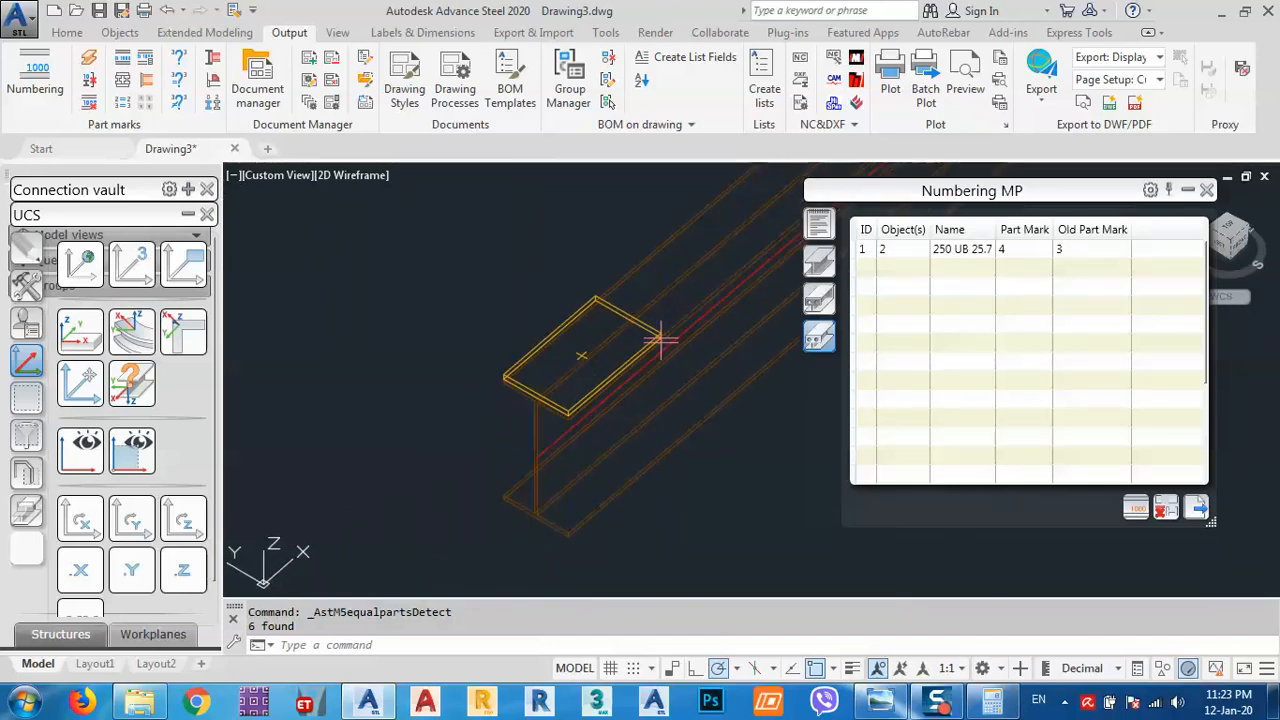
{"action": "scroll", "coordinate": [626, 330], "scroll_direction": "up", "scroll_amount": 4}
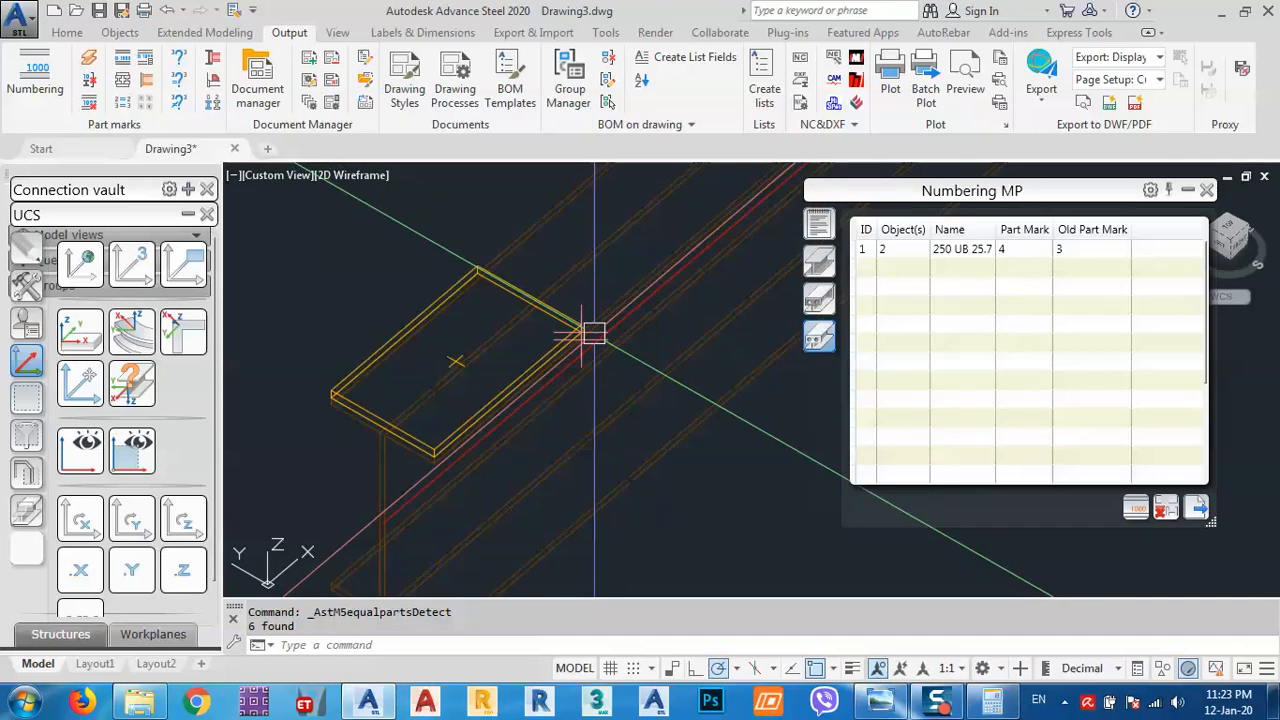
{"action": "scroll", "coordinate": [594, 347], "scroll_direction": "down", "scroll_amount": 3}
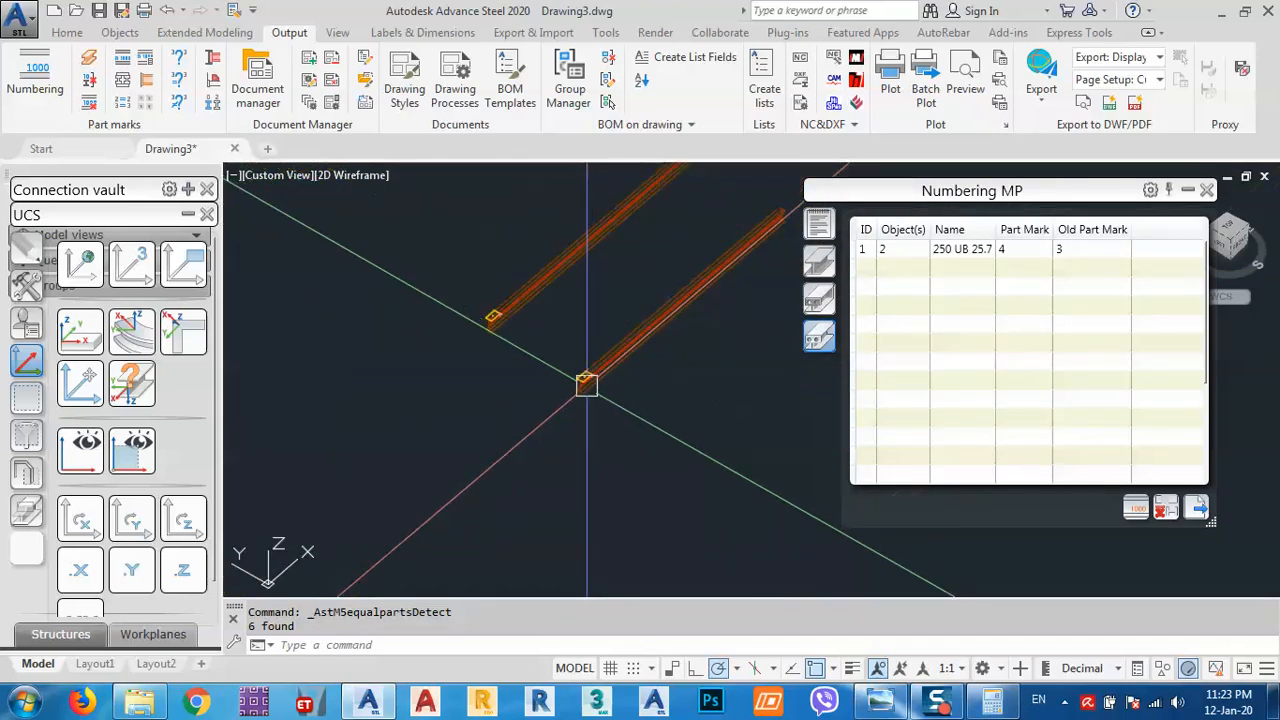
{"action": "scroll", "coordinate": [588, 372], "scroll_direction": "up", "scroll_amount": 3}
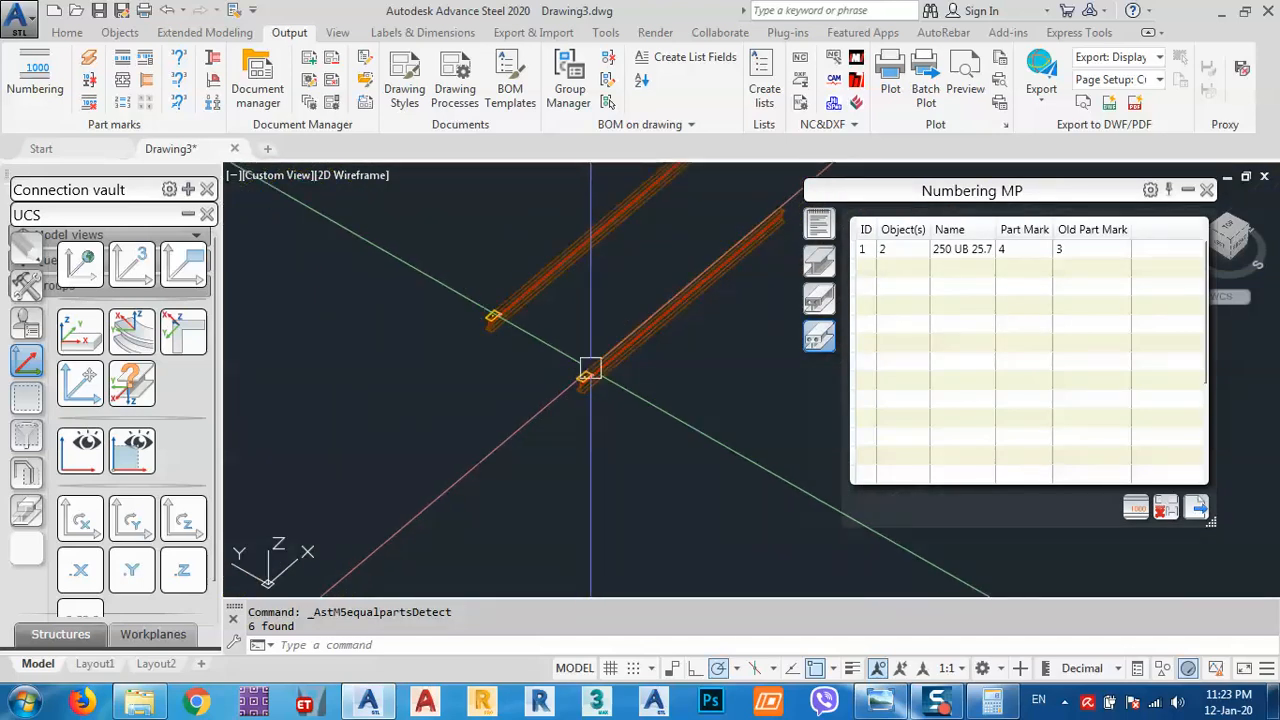
{"action": "scroll", "coordinate": [591, 367], "scroll_direction": "up", "scroll_amount": 2}
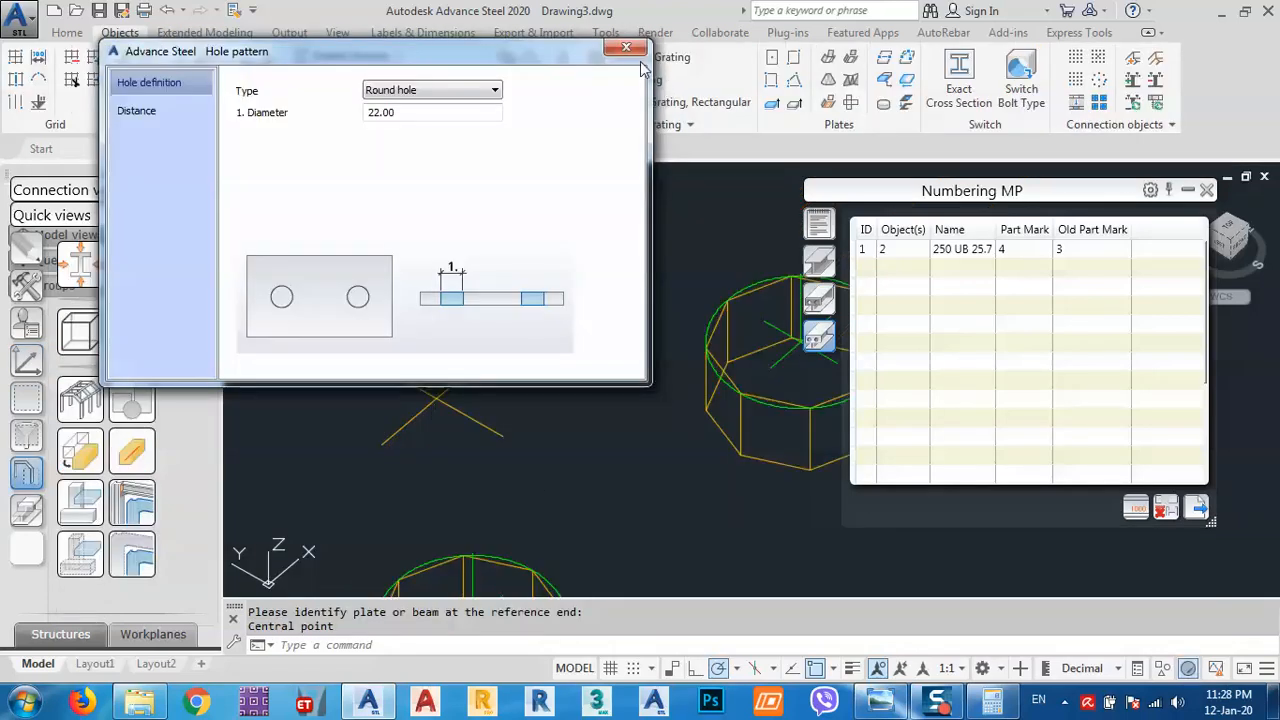
Copy the square plate together with its four-hole pattern to a spot beside the original.
{"action": "scroll", "coordinate": [492, 270], "scroll_direction": "down", "scroll_amount": 13}
{"action": "left_click", "coordinate": [372, 235]}
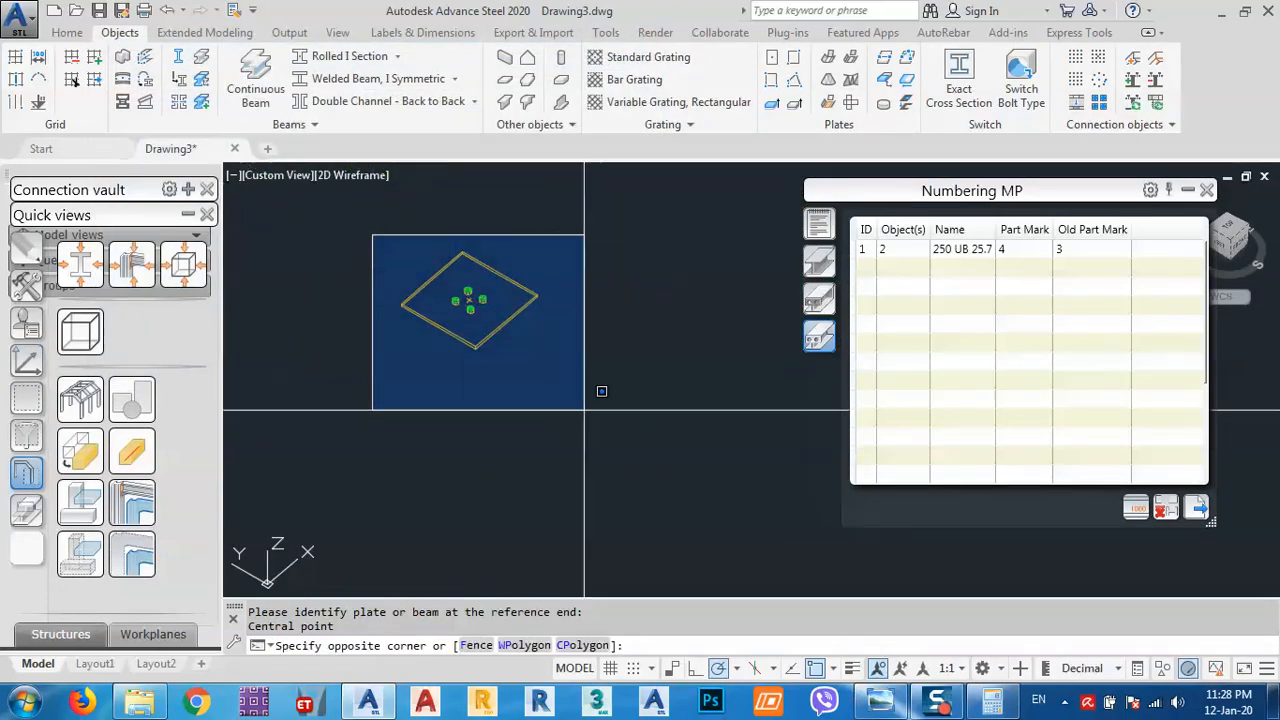
{"action": "left_click", "coordinate": [594, 388]}
{"action": "middle_click_drag", "start_coordinate": [551, 386], "coordinate": [474, 400], "text": "shift"}
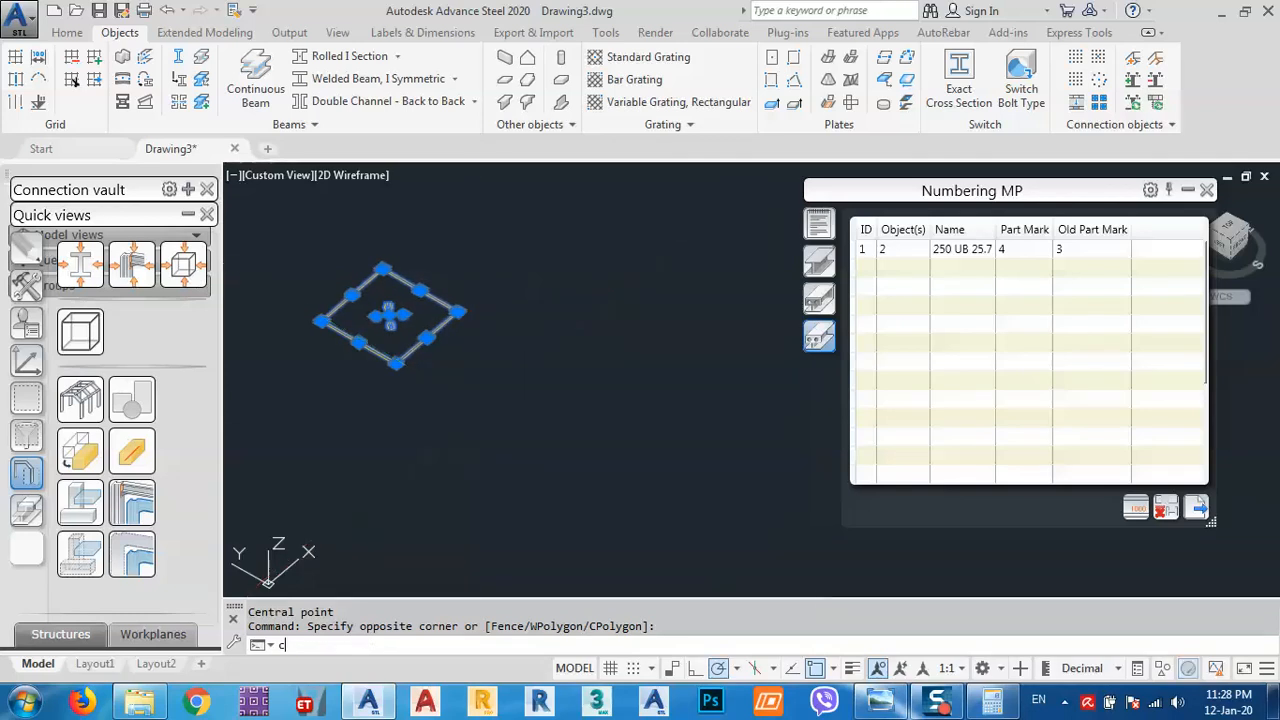
{"action": "type", "text": "CO"}
{"action": "key", "text": "Return"}
{"action": "left_click", "coordinate": [400, 387]}
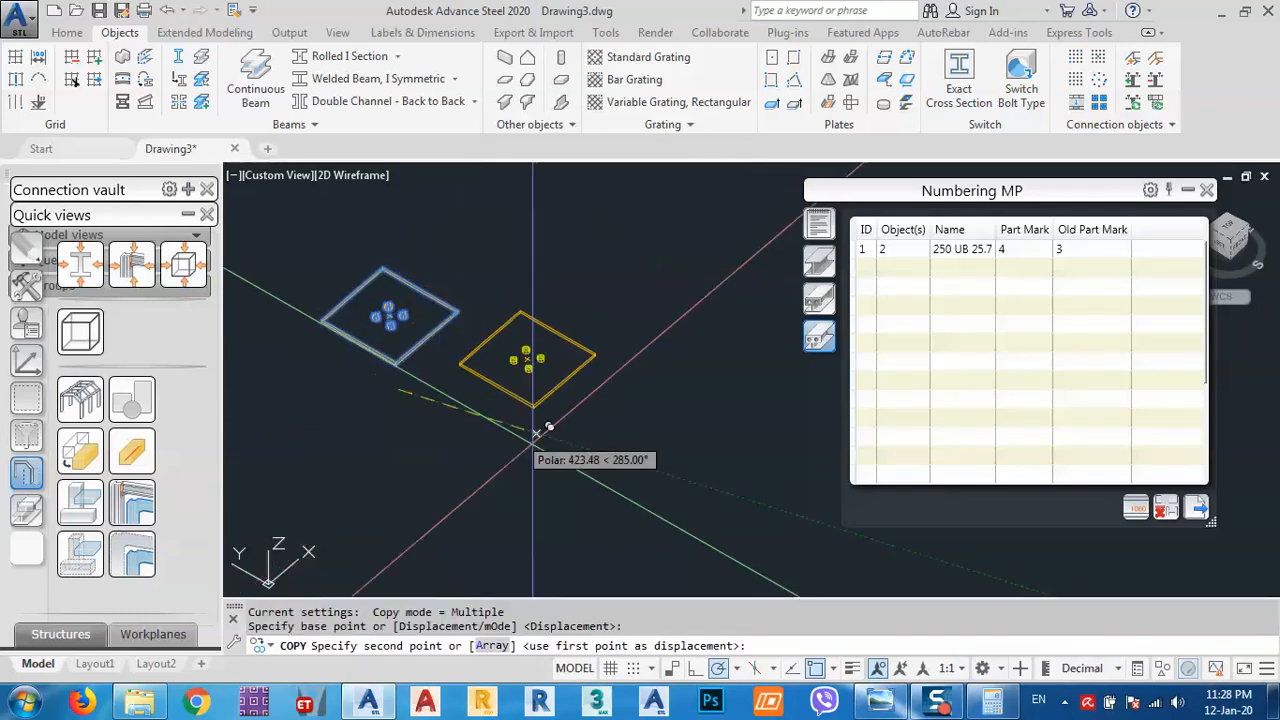
{"action": "left_click", "coordinate": [568, 481]}
{"action": "key", "text": "Escape"}
Place a second rectangular hole pattern at the centre of one plate, on top of its existing four holes.
{"action": "scroll", "coordinate": [563, 422], "scroll_direction": "up", "scroll_amount": 6}
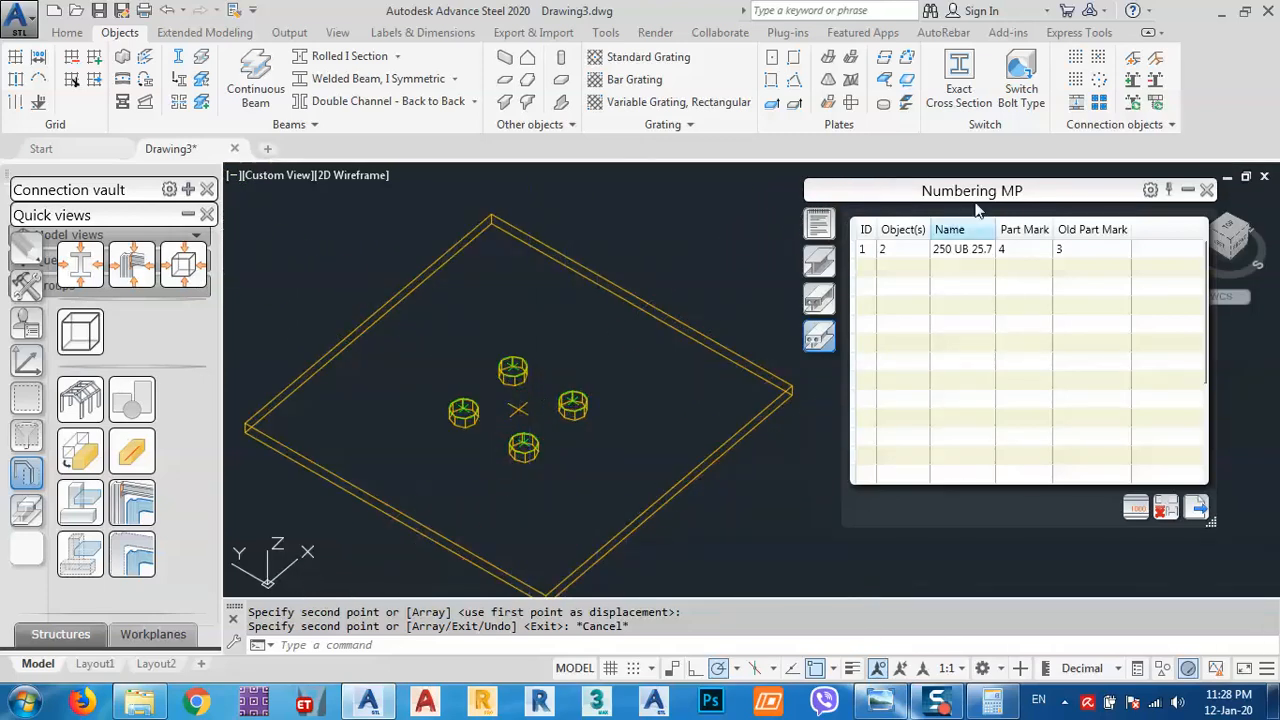
{"action": "left_click", "coordinate": [1097, 60]}
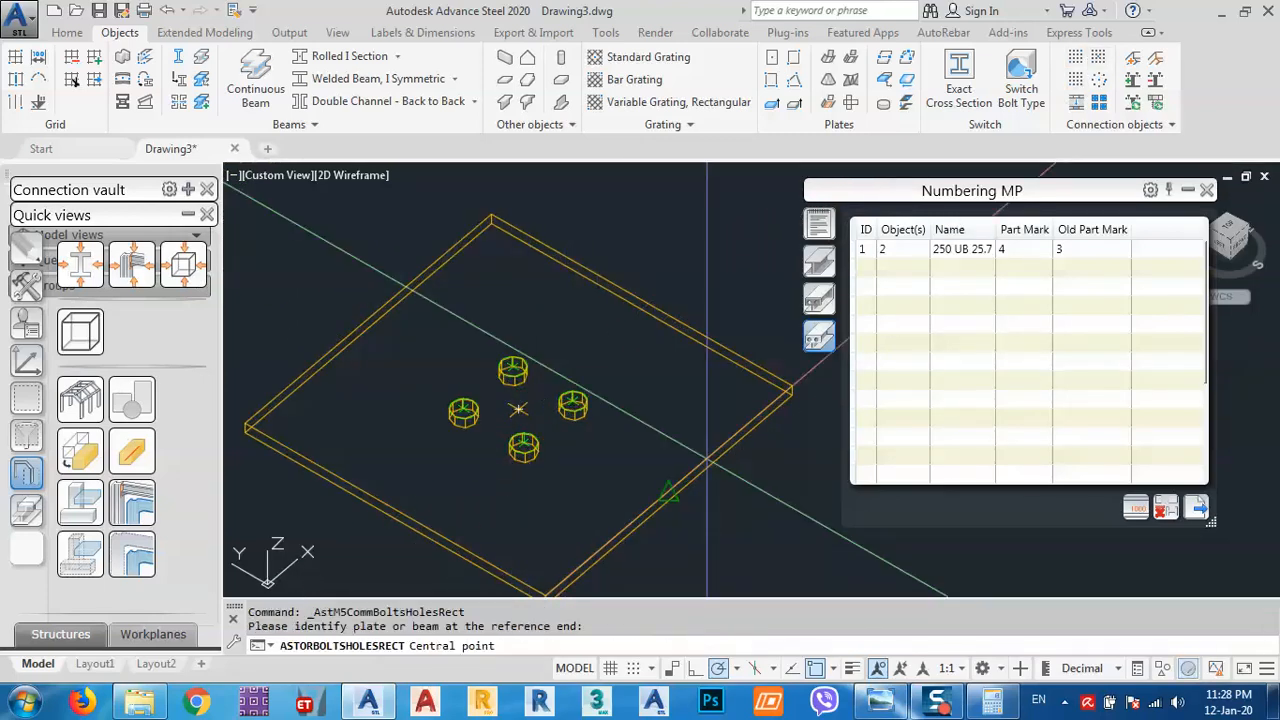
{"action": "scroll", "coordinate": [565, 420], "scroll_direction": "up", "scroll_amount": 5}
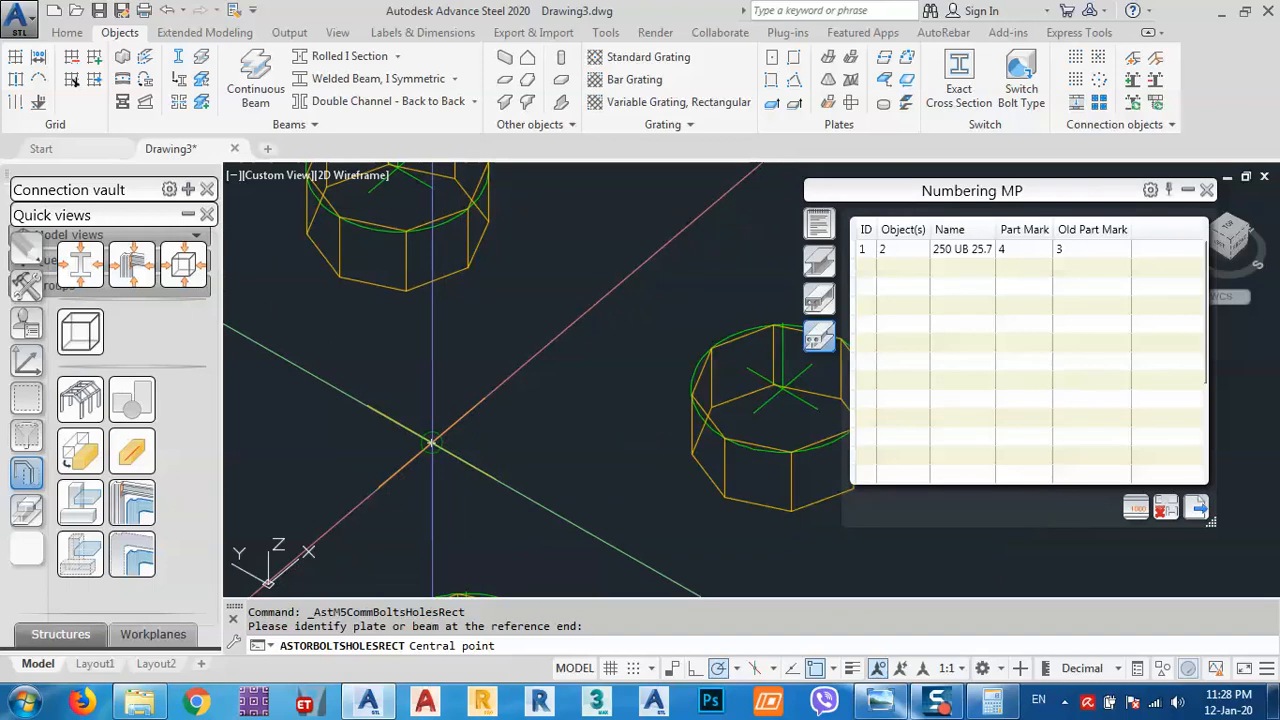
{"action": "left_click", "coordinate": [437, 458]}
{"action": "left_click", "coordinate": [630, 47]}
{"action": "scroll", "coordinate": [615, 302], "scroll_direction": "down", "scroll_amount": 5}
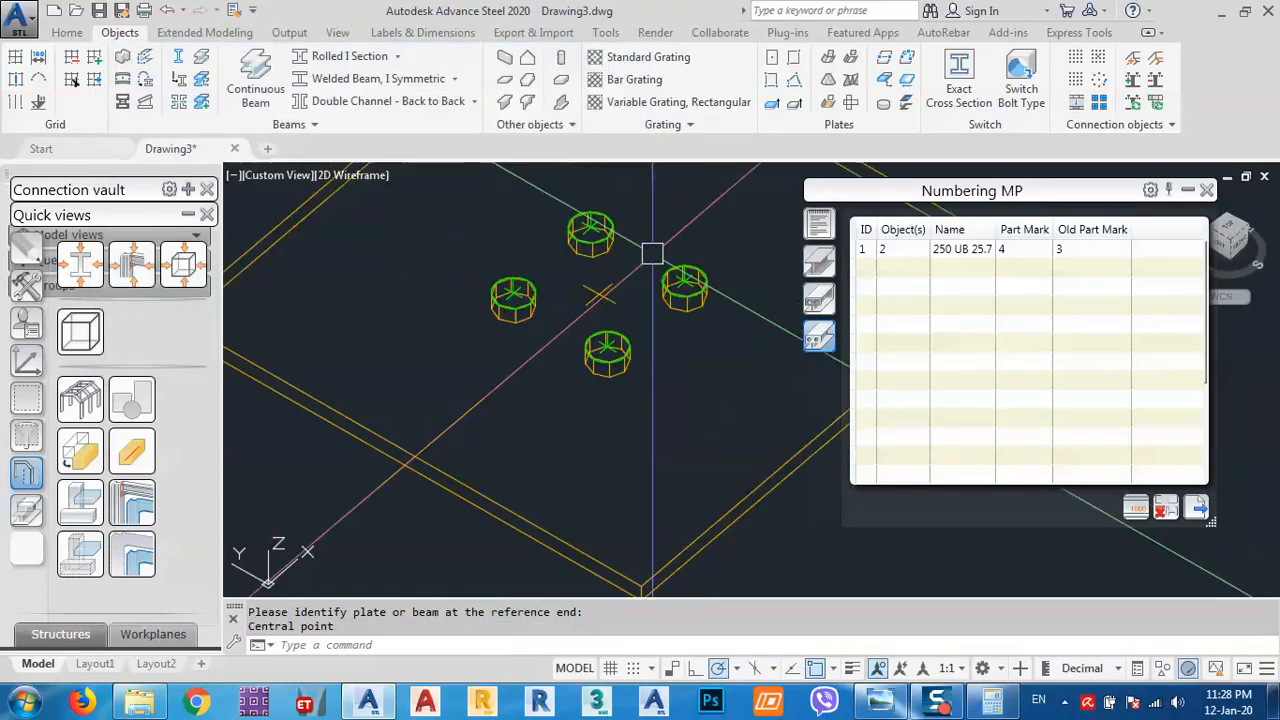
Compare the hole patterns of the two neighbouring plates.
{"action": "scroll", "coordinate": [569, 366], "scroll_direction": "down", "scroll_amount": 5}
{"action": "scroll", "coordinate": [563, 337], "scroll_direction": "up", "scroll_amount": 1}
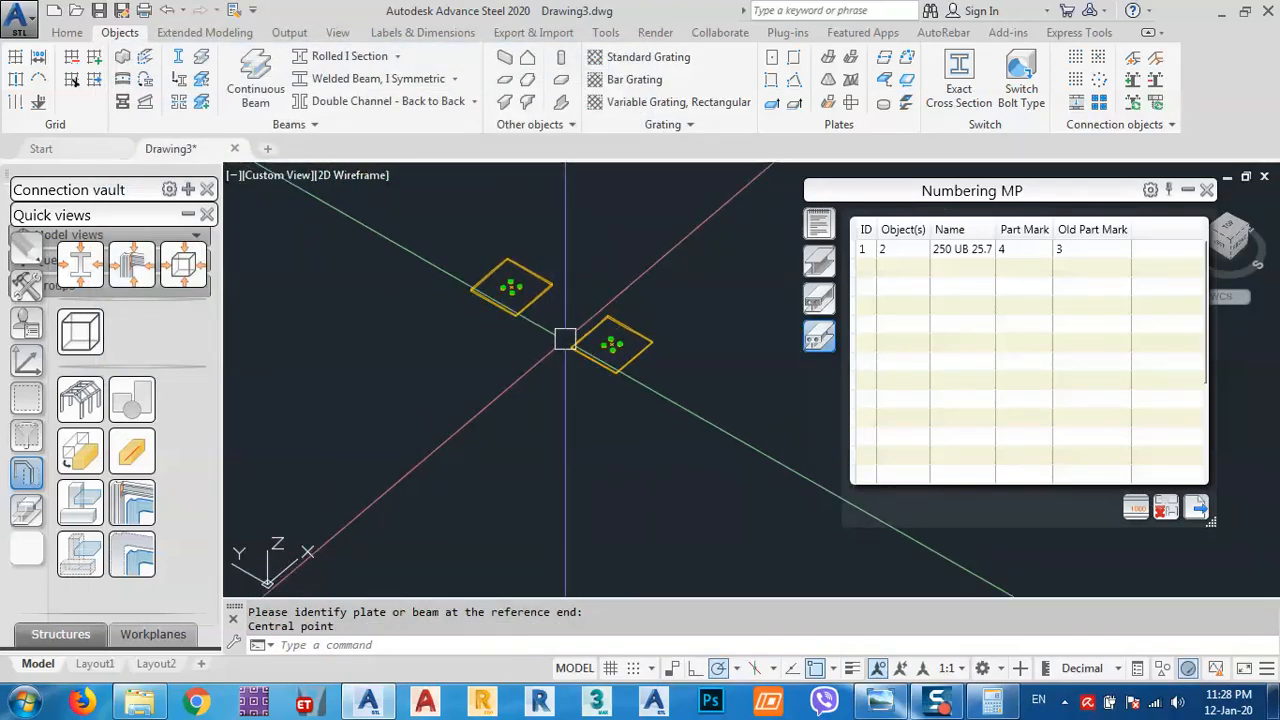
{"action": "scroll", "coordinate": [571, 330], "scroll_direction": "up", "scroll_amount": 1}
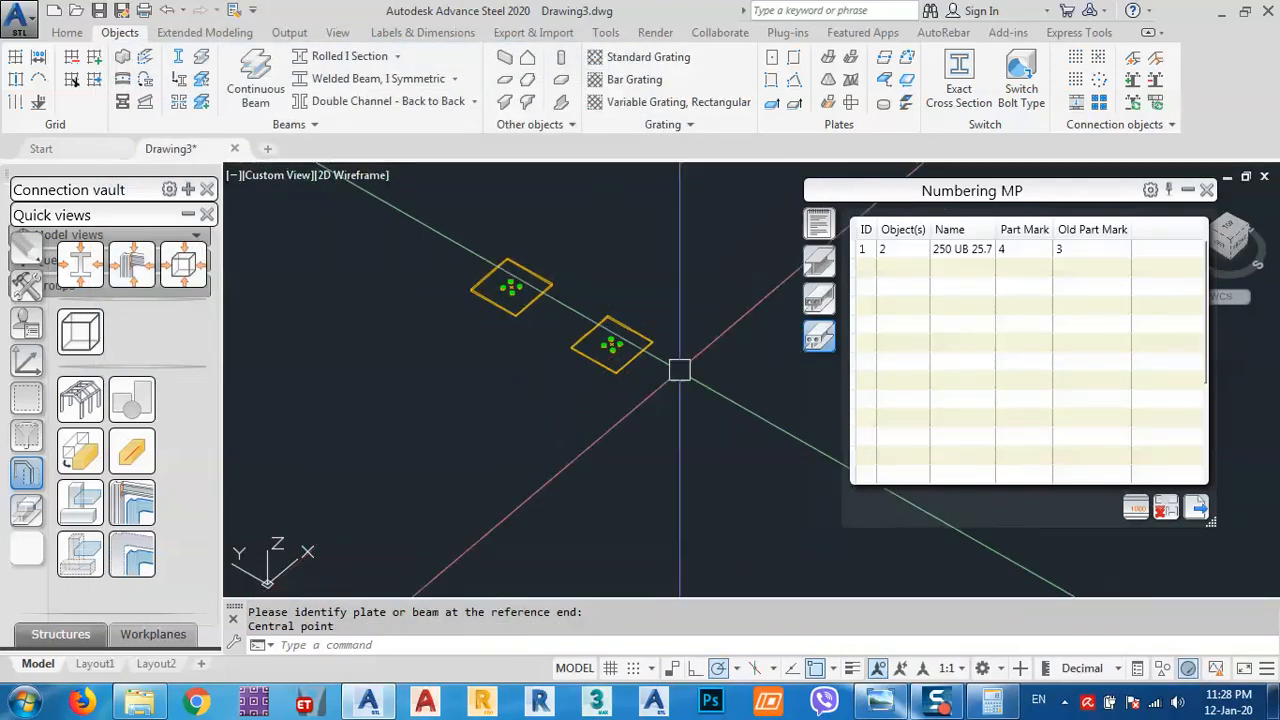
{"action": "scroll", "coordinate": [634, 364], "scroll_direction": "up", "scroll_amount": 3}
{"action": "middle_click_drag", "start_coordinate": [345, 203], "coordinate": [463, 334]}
{"action": "scroll", "coordinate": [484, 376], "scroll_direction": "down", "scroll_amount": 1}
{"action": "middle_click_drag", "start_coordinate": [342, 285], "coordinate": [393, 339]}
{"action": "scroll", "coordinate": [393, 338], "scroll_direction": "up", "scroll_amount": 2}
{"action": "scroll", "coordinate": [380, 286], "scroll_direction": "down", "scroll_amount": 5}
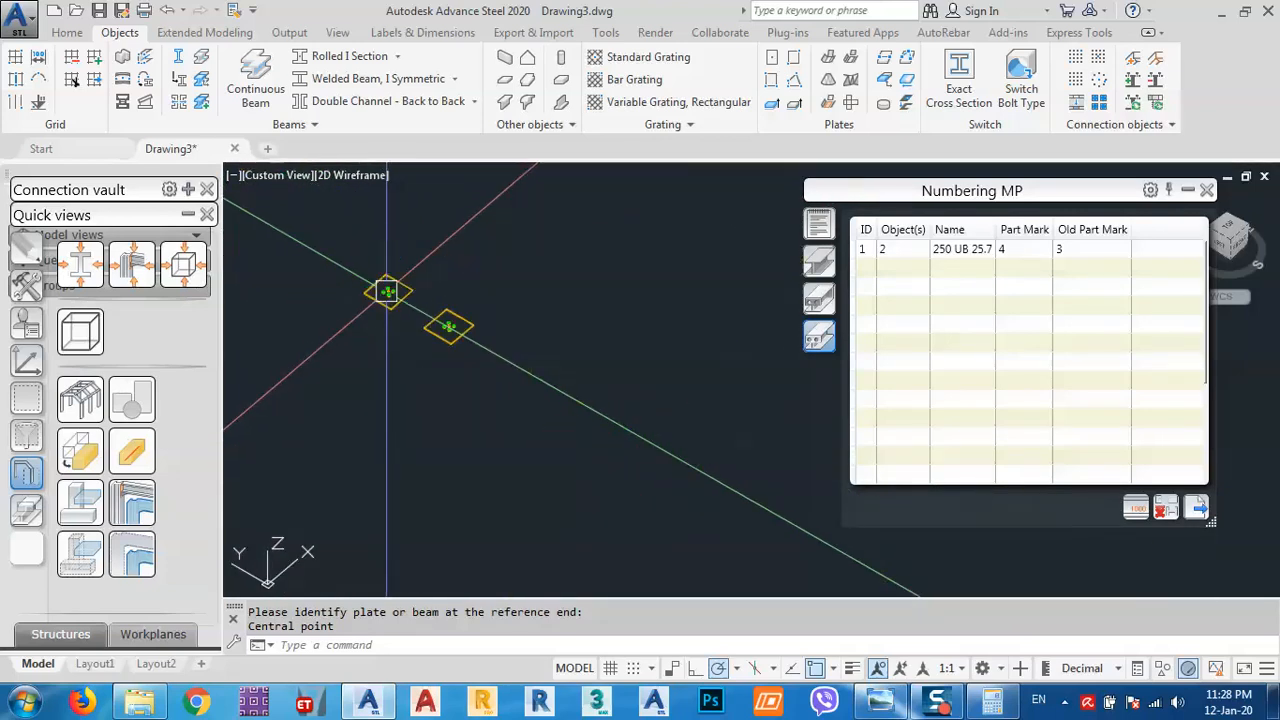
Select both plates together with their hole patterns.
{"action": "left_click", "coordinate": [325, 245]}
{"action": "left_click", "coordinate": [525, 417]}
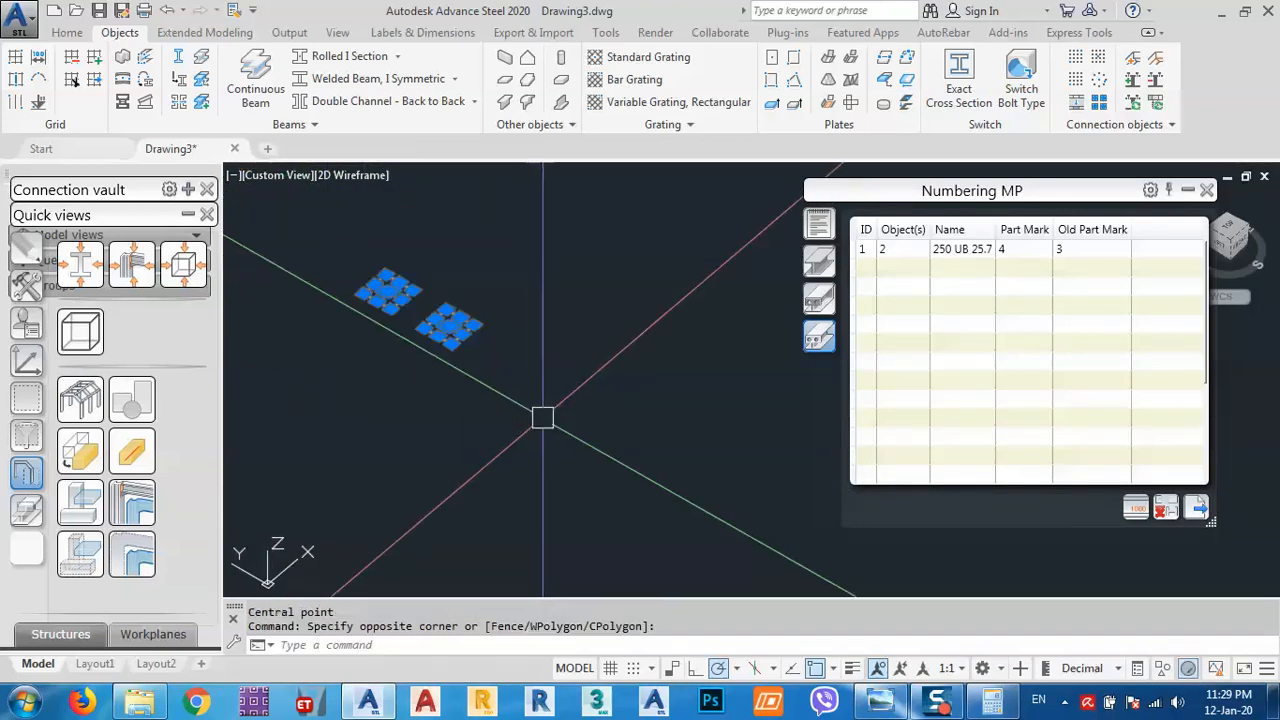
{"action": "left_click", "coordinate": [67, 33]}
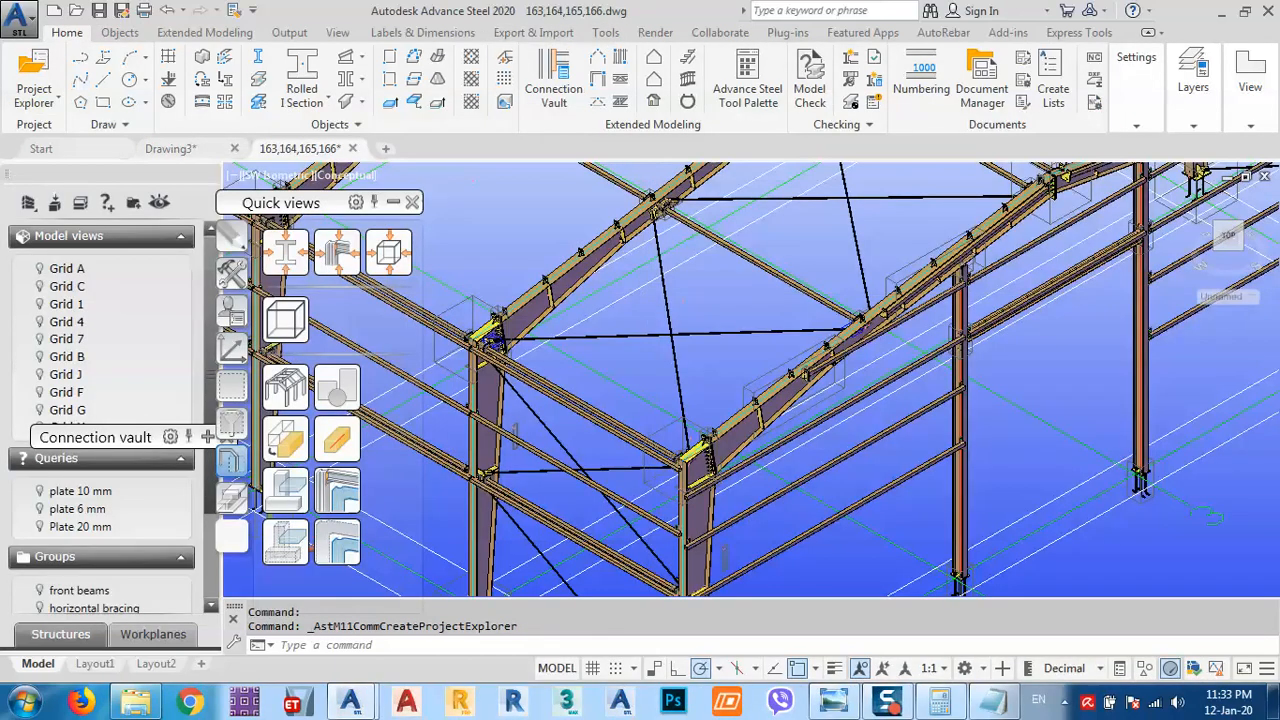
Isolate the Grid A model view in the steel building model and inspect the end frame from several angles.
{"action": "middle_click_drag", "start_coordinate": [700, 380], "coordinate": [760, 413], "text": "shift"}
{"action": "scroll", "coordinate": [760, 413], "scroll_direction": "up", "scroll_amount": 3}
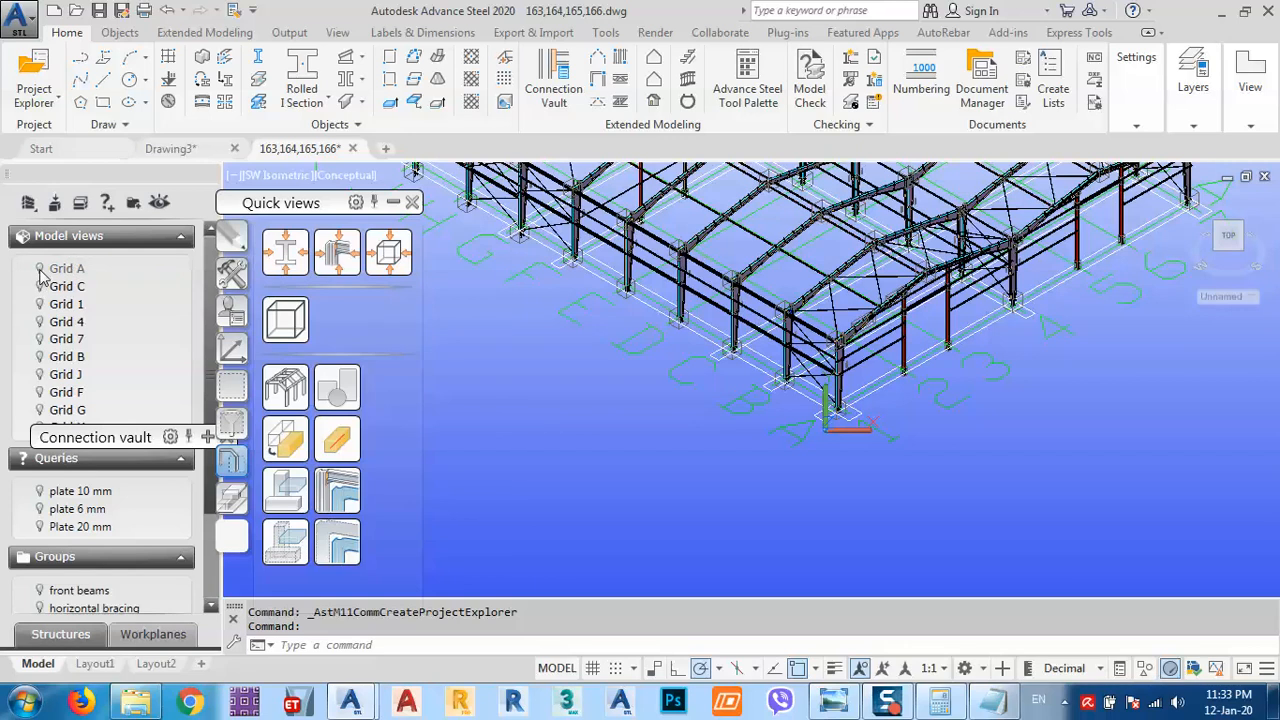
{"action": "middle_click_drag", "start_coordinate": [937, 412], "coordinate": [868, 510]}
{"action": "scroll", "coordinate": [868, 510], "scroll_direction": "up", "scroll_amount": 5}
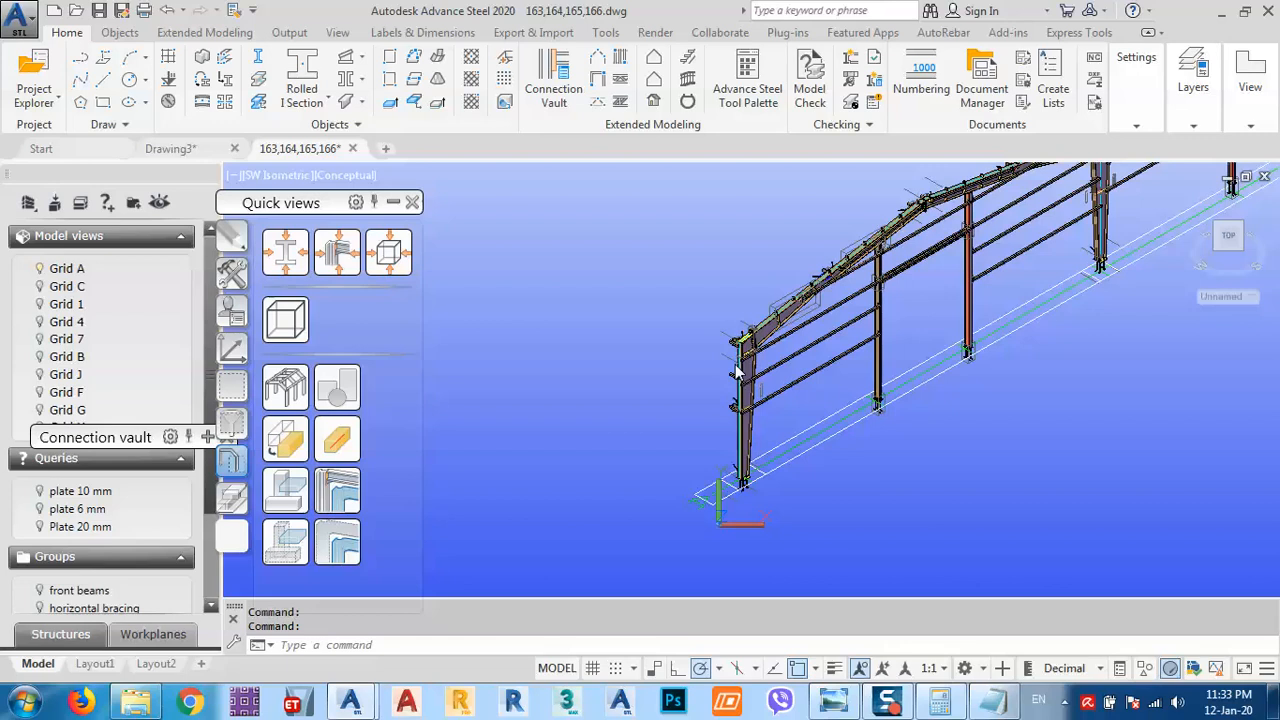
{"action": "middle_click_drag", "start_coordinate": [886, 400], "coordinate": [737, 466]}
{"action": "middle_click_drag", "start_coordinate": [831, 480], "coordinate": [1052, 347], "text": "shift"}
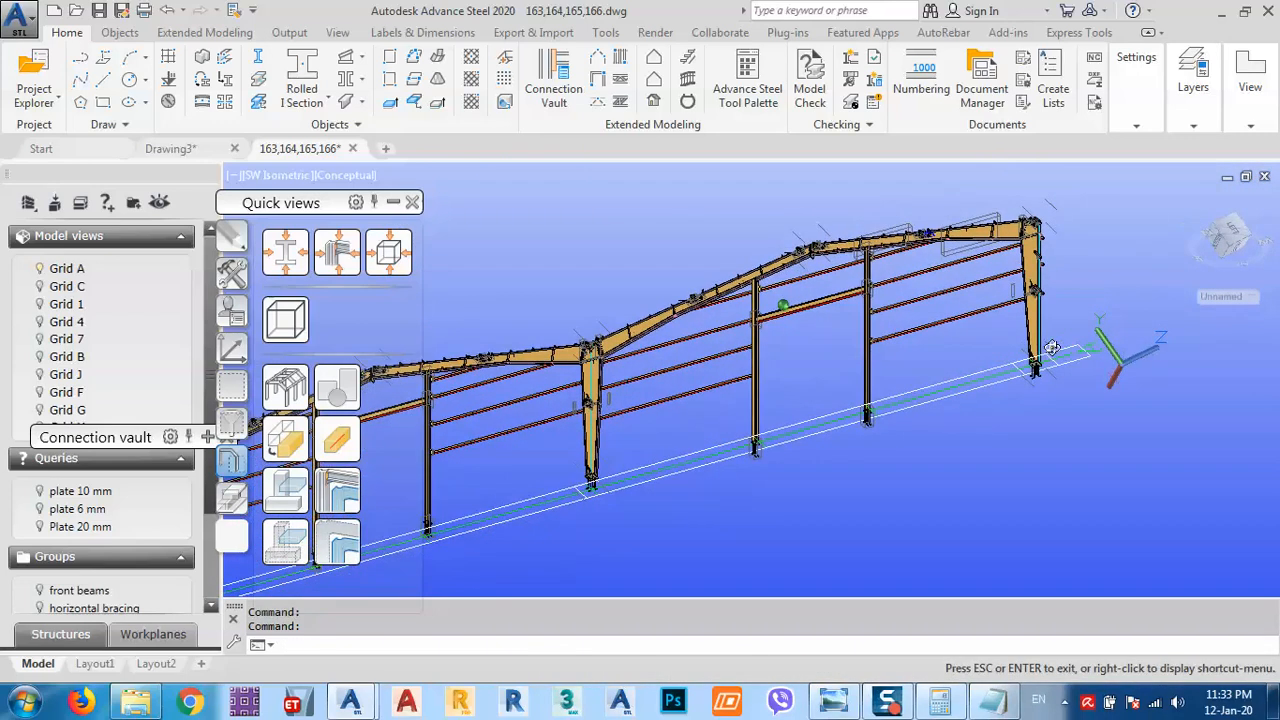
{"action": "middle_click_drag", "start_coordinate": [604, 393], "coordinate": [803, 313]}
{"action": "mouse_move", "coordinate": [836, 389]}
{"action": "middle_mouse_down", "text": "shift"}
{"action": "mouse_move", "coordinate": [757, 437]}
{"action": "mouse_move", "coordinate": [683, 459]}
{"action": "mouse_move", "coordinate": [836, 374]}
{"action": "middle_mouse_up", "text": "shift"}
{"action": "scroll", "coordinate": [640, 397], "scroll_direction": "up", "scroll_amount": 2}
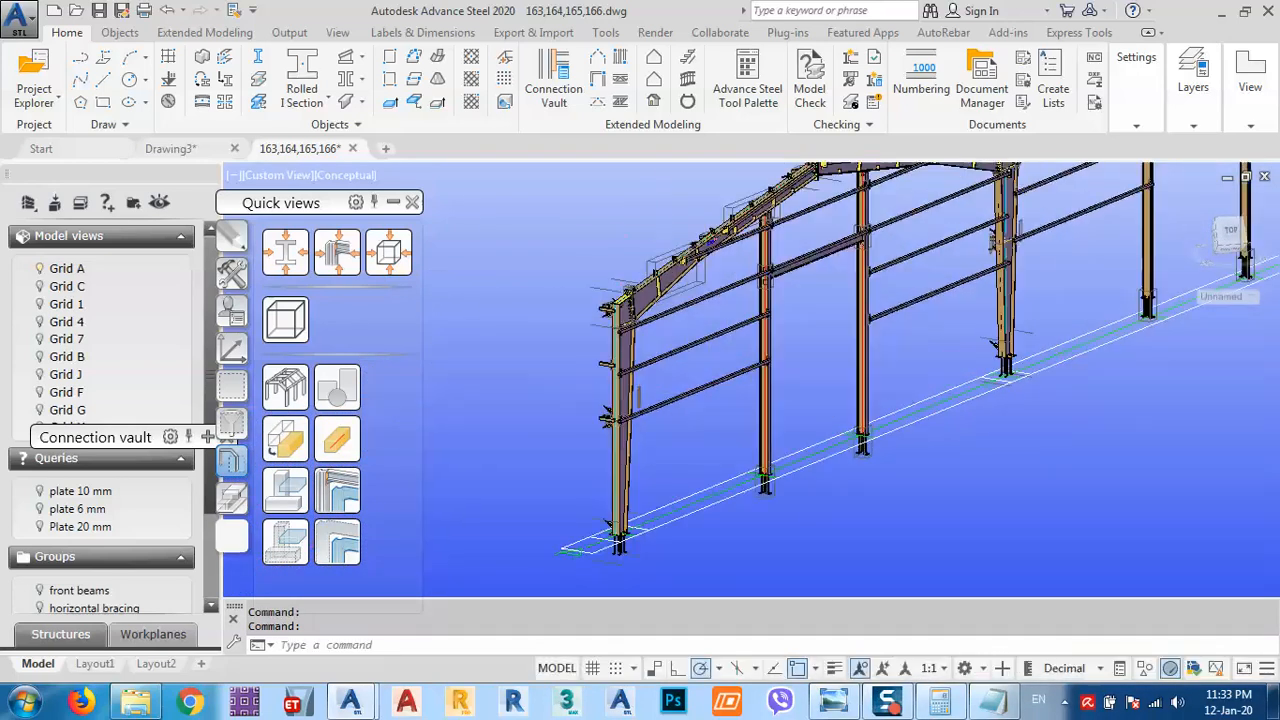
Examine the girt bracket plates and the bolted eave connection between column and rafter in the Grid A frame.
{"action": "scroll", "coordinate": [625, 330], "scroll_direction": "up", "scroll_amount": 8}
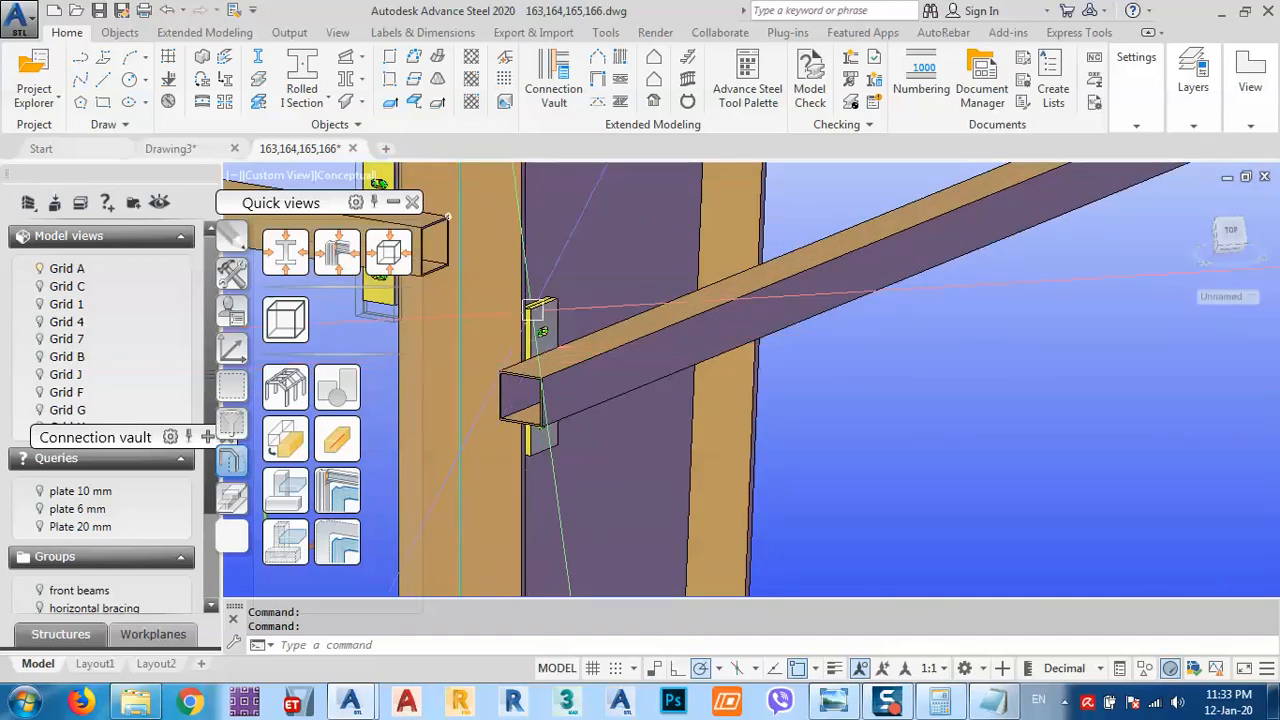
{"action": "scroll", "coordinate": [535, 312], "scroll_direction": "up", "scroll_amount": 5}
{"action": "scroll", "coordinate": [612, 335], "scroll_direction": "down", "scroll_amount": 15}
{"action": "middle_click_drag", "start_coordinate": [796, 325], "coordinate": [887, 452]}
{"action": "scroll", "coordinate": [720, 352], "scroll_direction": "up", "scroll_amount": 8}
{"action": "mouse_move", "coordinate": [720, 352]}
{"action": "middle_mouse_down", "text": "shift"}
{"action": "mouse_move", "coordinate": [663, 349]}
{"action": "mouse_move", "coordinate": [700, 350]}
{"action": "middle_mouse_up", "text": "shift"}
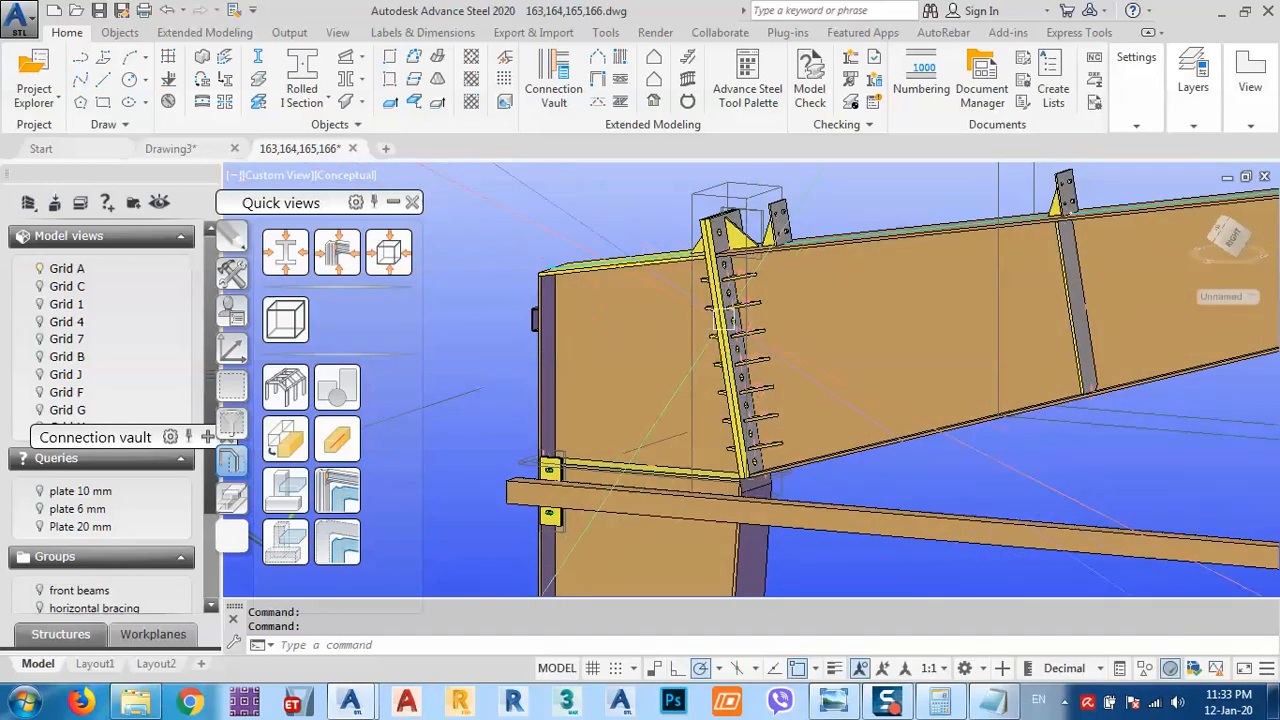
{"action": "scroll", "coordinate": [717, 210], "scroll_direction": "up", "scroll_amount": 3}
{"action": "scroll", "coordinate": [714, 221], "scroll_direction": "down", "scroll_amount": 5}
{"action": "middle_click_drag", "start_coordinate": [780, 294], "coordinate": [803, 370], "text": "shift"}
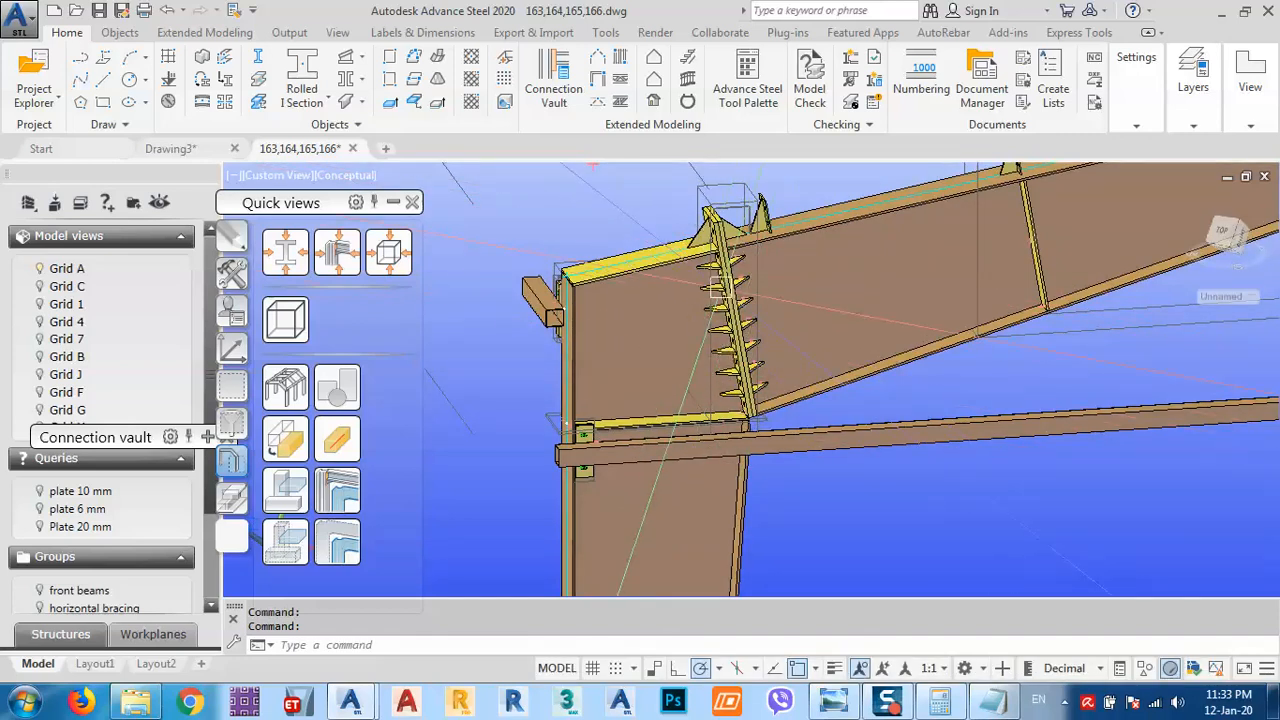
{"action": "middle_click_drag", "start_coordinate": [727, 297], "coordinate": [786, 311], "text": "shift"}
{"action": "mouse_move", "coordinate": [741, 284]}
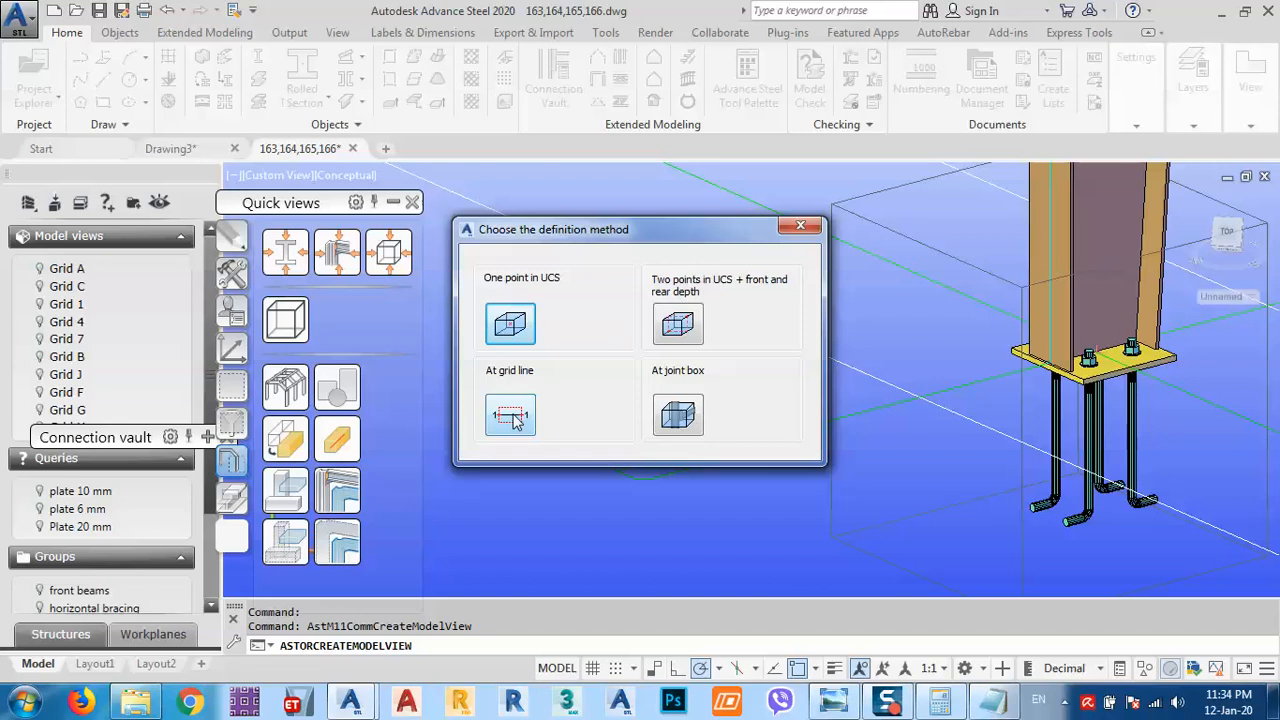
Create a model view at the grid line running through the column base and name it Grid D.
{"action": "left_click", "coordinate": [511, 416]}
{"action": "left_click", "coordinate": [753, 441]}
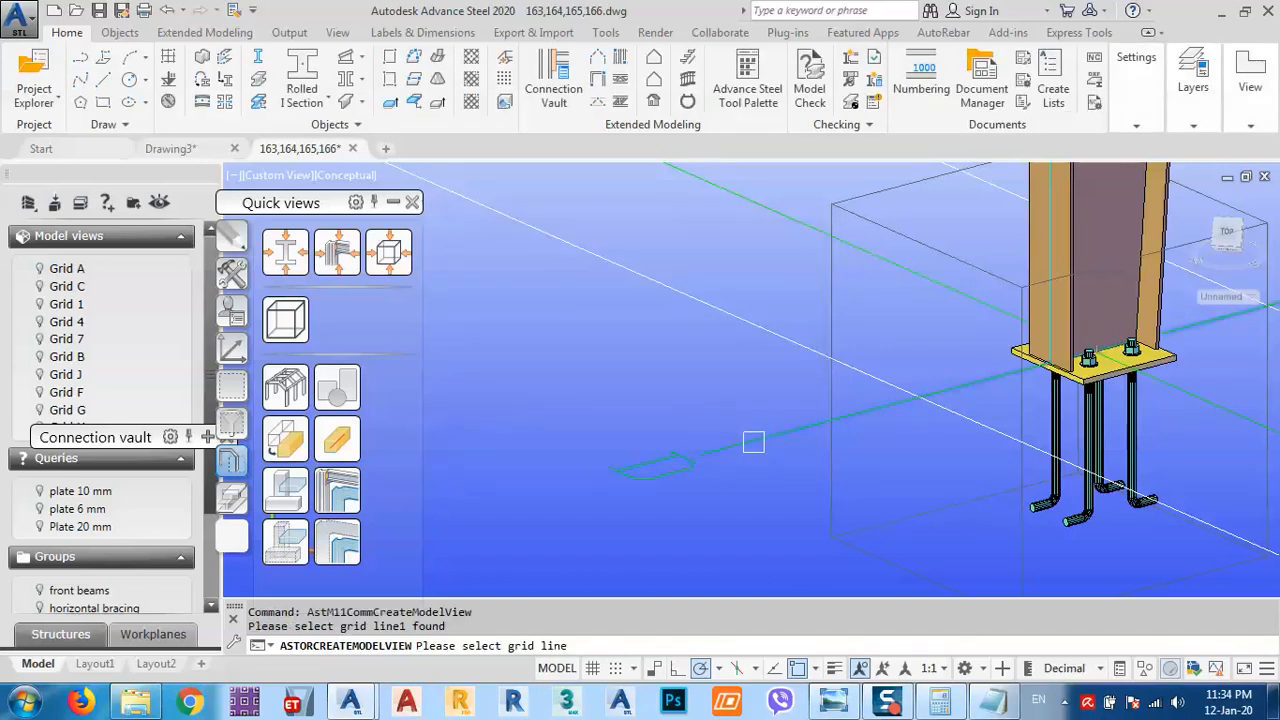
{"action": "key", "text": "Return"}
{"action": "scroll", "coordinate": [532, 404], "scroll_direction": "down", "scroll_amount": 7}
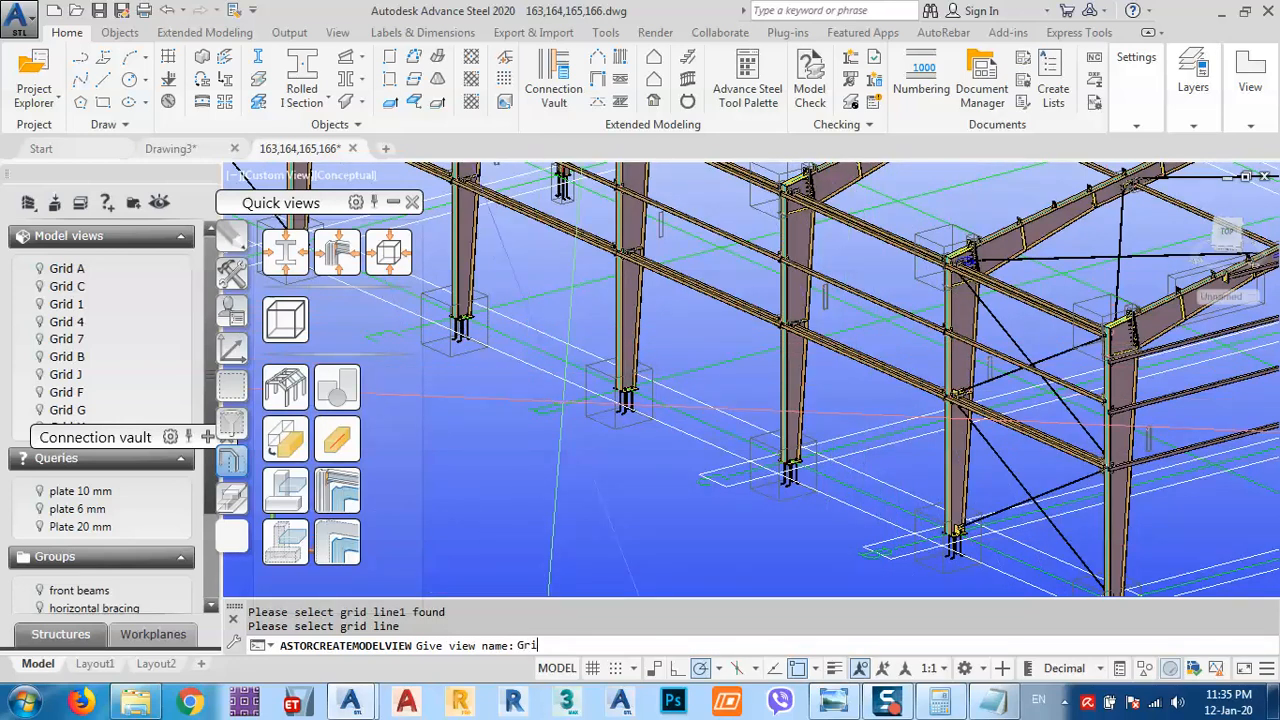
{"action": "type", "text": "Grid D"}
{"action": "key", "text": "Return"}
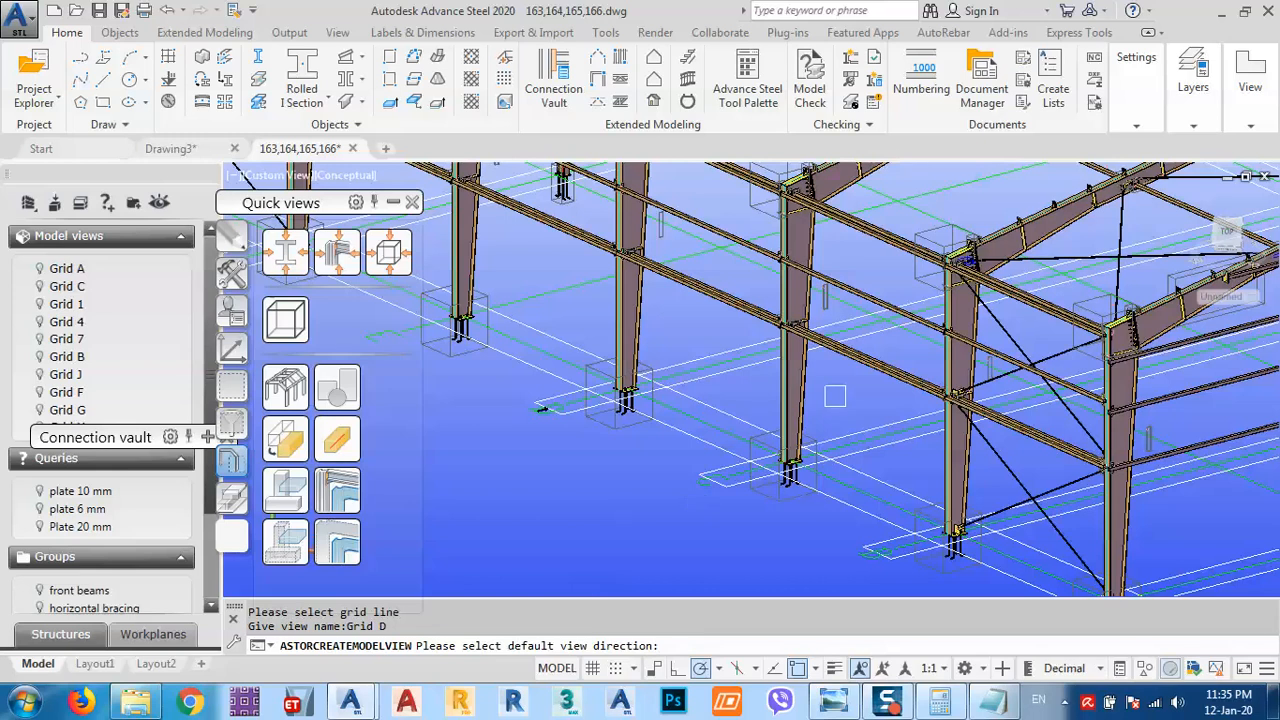
Set the default direction of the Grid D model view to the green arrow pointing along the building's length.
{"action": "middle_click_drag", "start_coordinate": [839, 401], "coordinate": [862, 438], "text": "shift"}
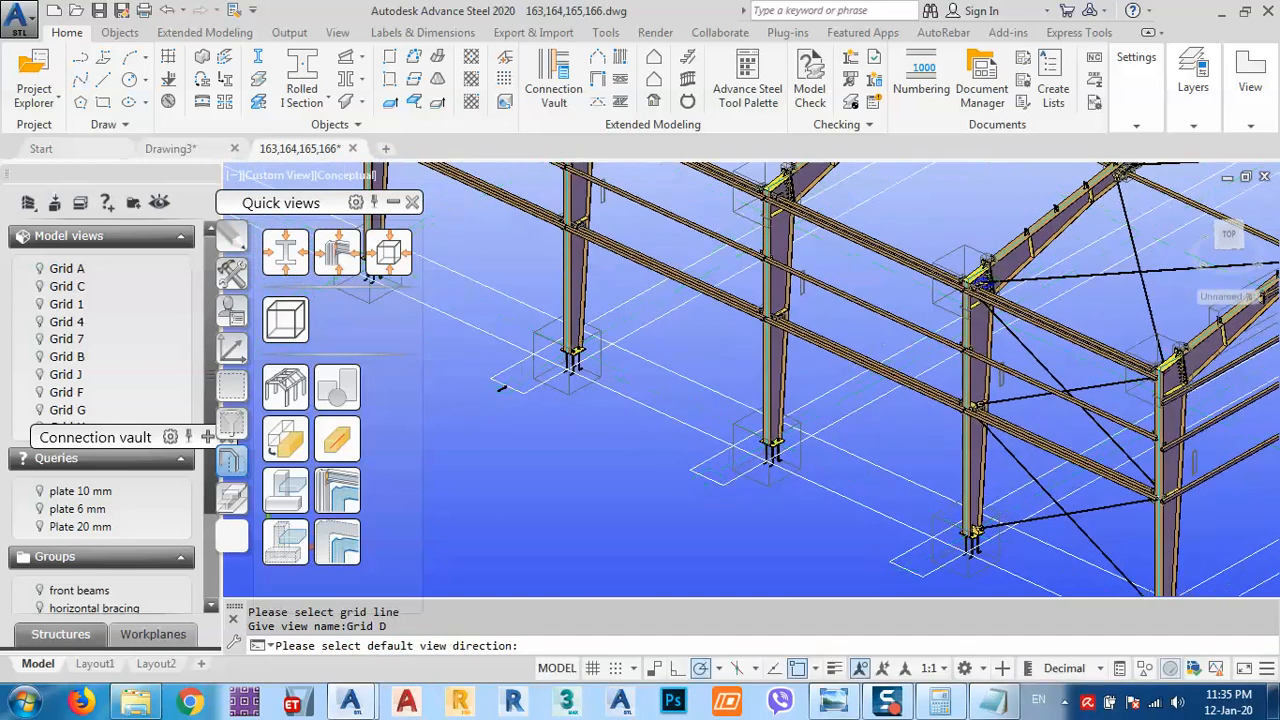
{"action": "middle_click_drag", "start_coordinate": [767, 172], "coordinate": [777, 388]}
{"action": "scroll", "coordinate": [798, 426], "scroll_direction": "down", "scroll_amount": 2}
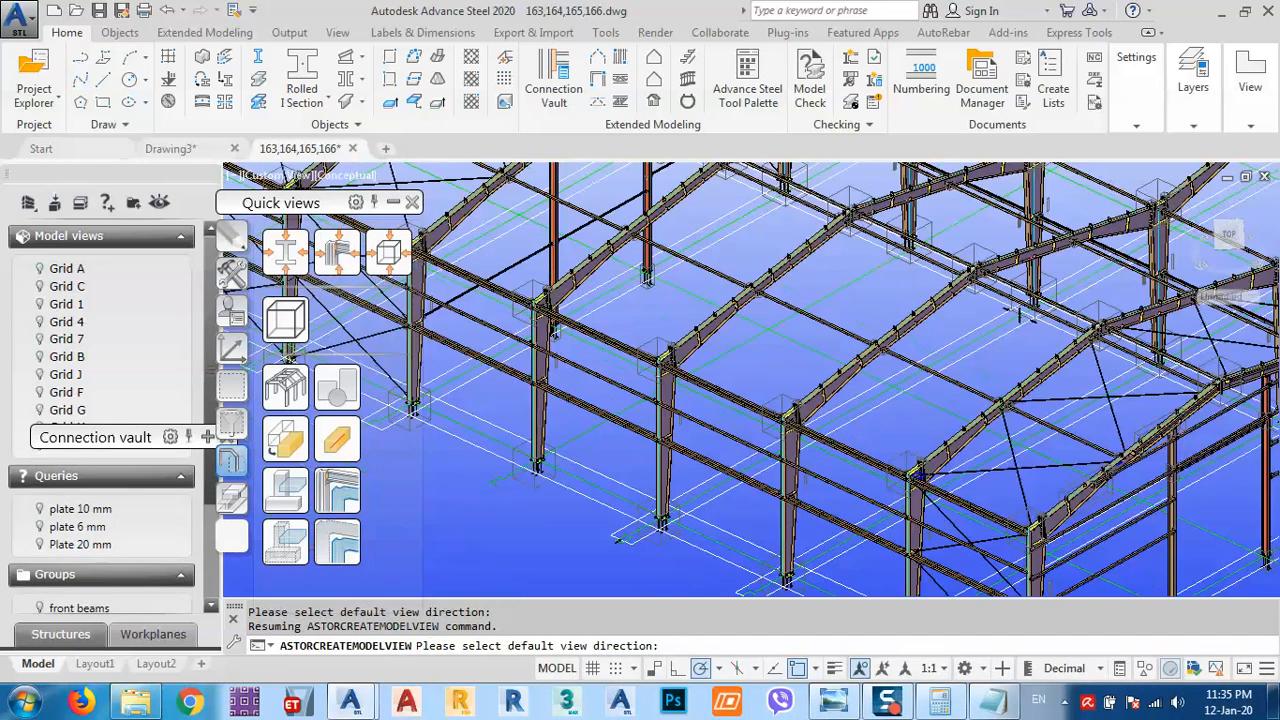
{"action": "scroll", "coordinate": [1020, 315], "scroll_direction": "down", "scroll_amount": 2}
{"action": "scroll", "coordinate": [1010, 330], "scroll_direction": "up", "scroll_amount": 6}
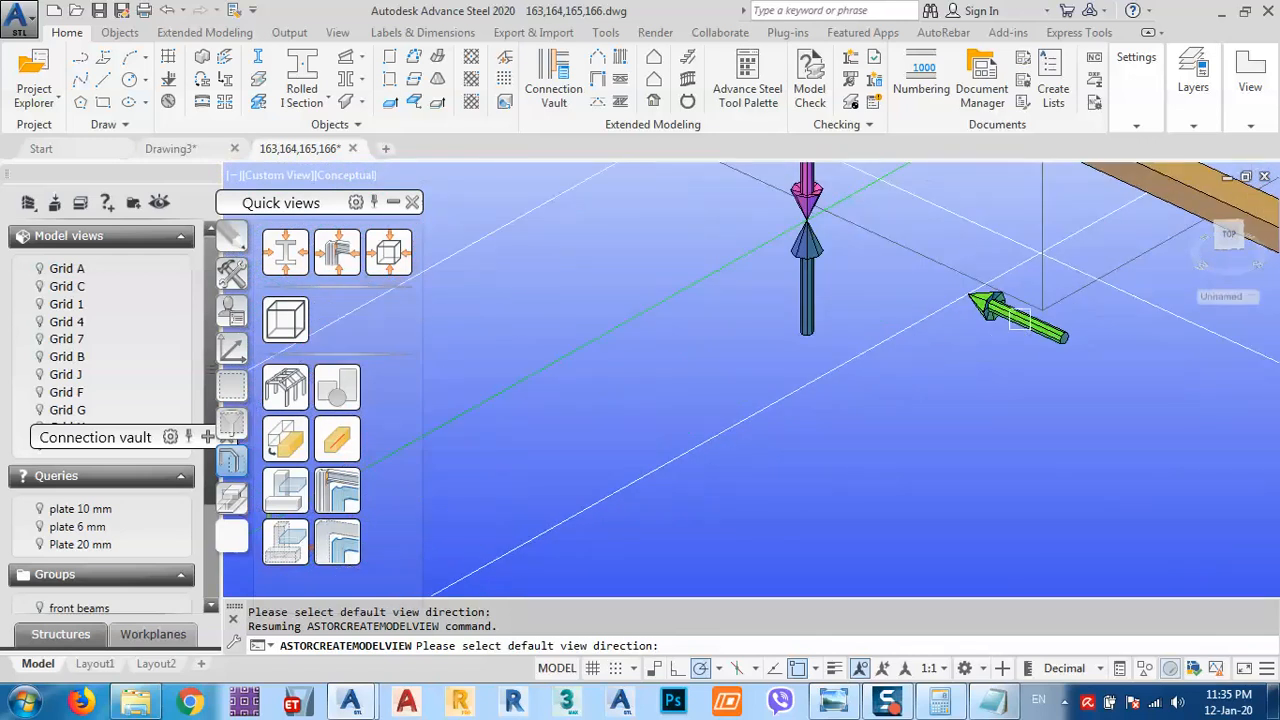
{"action": "left_click", "coordinate": [1018, 318]}
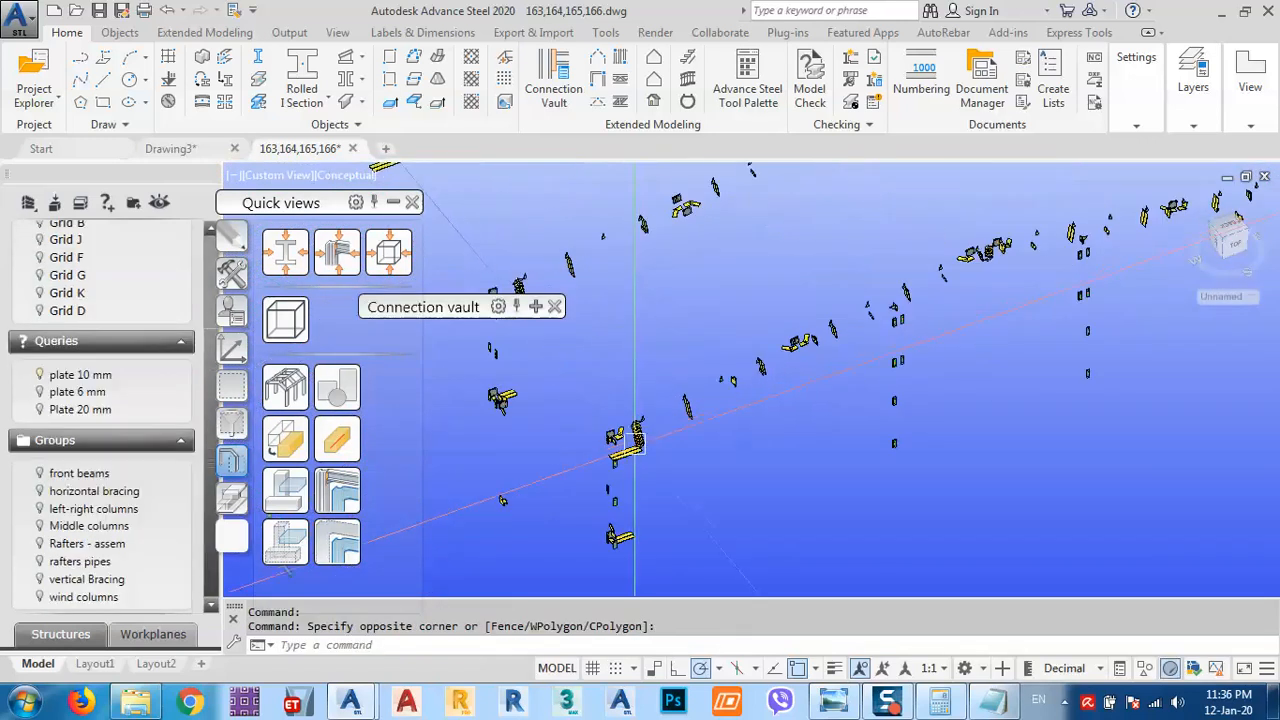
Examine the plates isolated by the plate 10 mm query across the building frames.
{"action": "scroll", "coordinate": [714, 363], "scroll_direction": "down", "scroll_amount": 4}
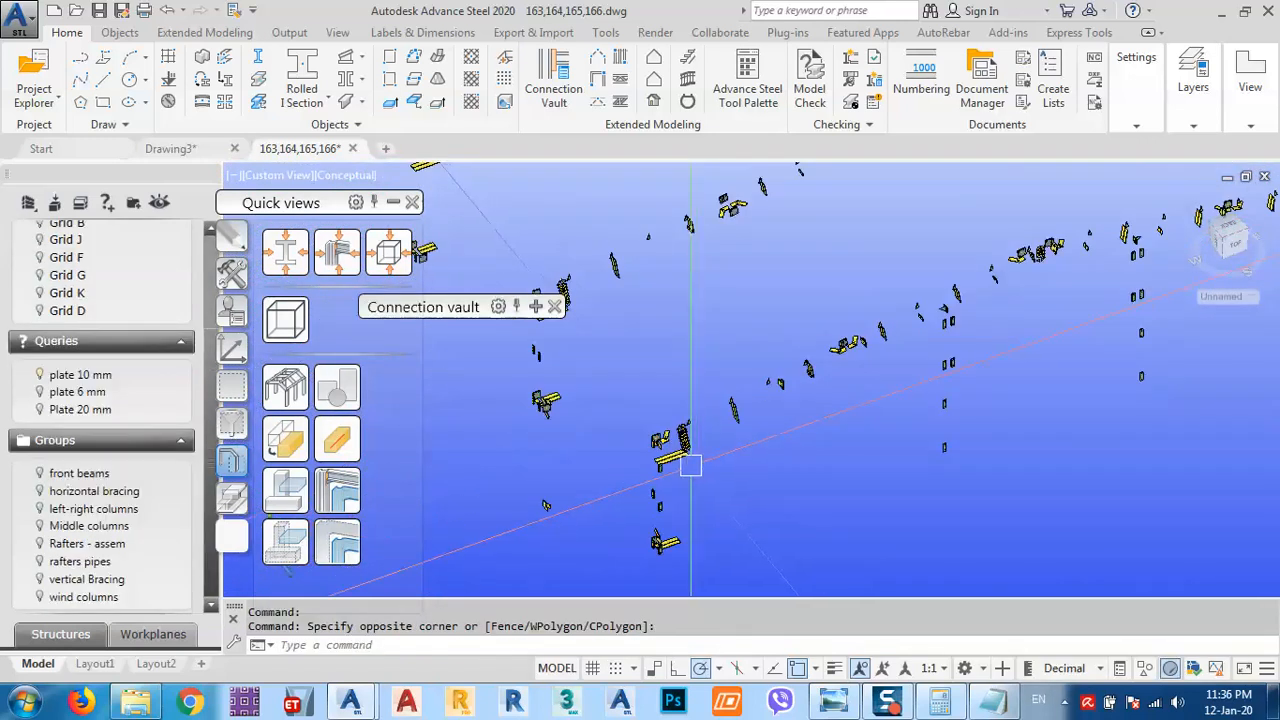
{"action": "scroll", "coordinate": [683, 320], "scroll_direction": "up", "scroll_amount": 3}
{"action": "scroll", "coordinate": [665, 400], "scroll_direction": "down", "scroll_amount": 3}
{"action": "scroll", "coordinate": [705, 405], "scroll_direction": "up", "scroll_amount": 3}
{"action": "scroll", "coordinate": [850, 370], "scroll_direction": "down", "scroll_amount": 4}
{"action": "middle_click_drag", "start_coordinate": [838, 378], "coordinate": [990, 277], "text": "shift"}
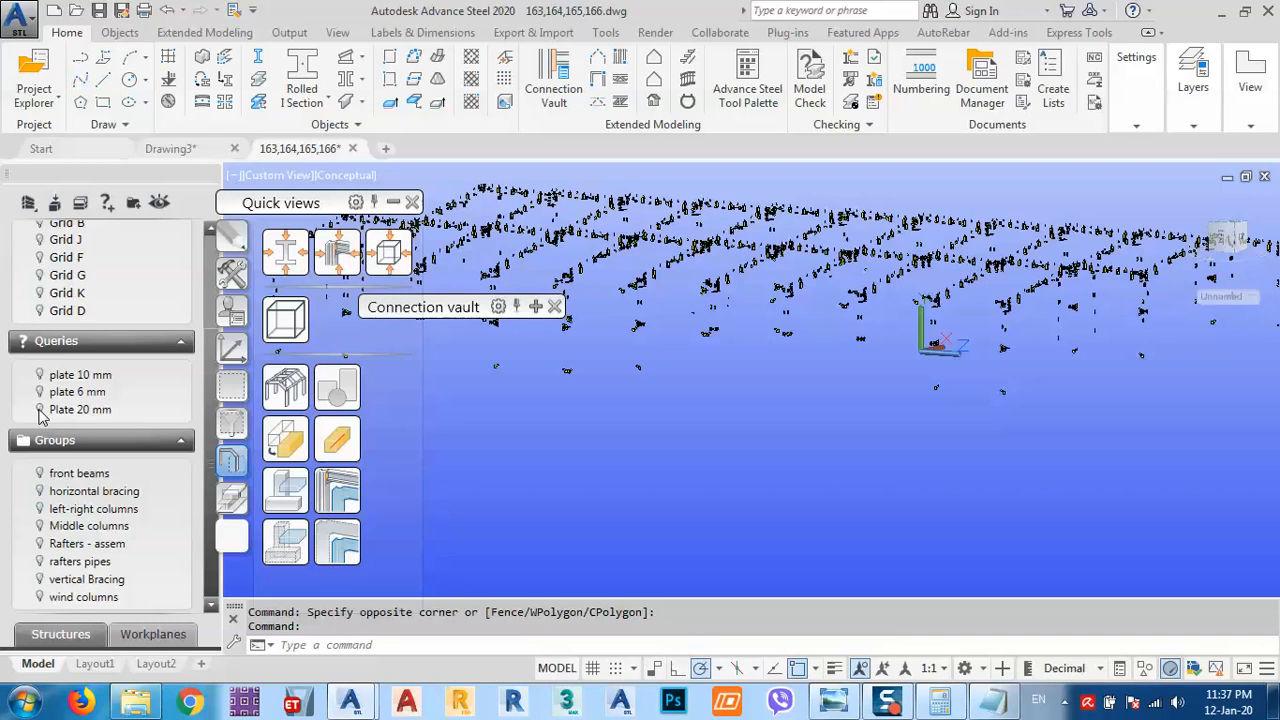
Isolate the elements of the Plate 20 mm query and inspect them throughout the building model.
{"action": "left_click", "coordinate": [766, 450]}
{"action": "left_click", "coordinate": [762, 443]}
{"action": "middle_click_drag", "start_coordinate": [857, 408], "coordinate": [794, 446], "text": "shift"}
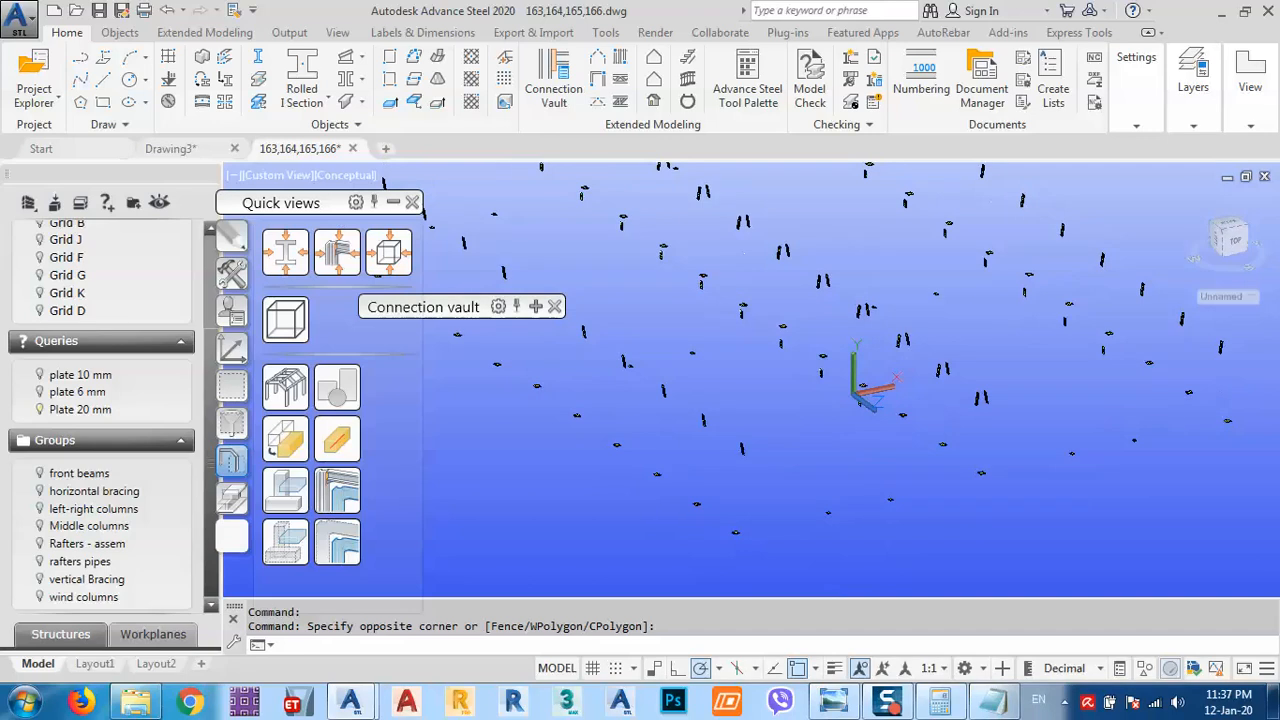
{"action": "scroll", "coordinate": [738, 450], "scroll_direction": "up", "scroll_amount": 13}
{"action": "scroll", "coordinate": [748, 386], "scroll_direction": "down", "scroll_amount": 13}
{"action": "scroll", "coordinate": [656, 476], "scroll_direction": "up", "scroll_amount": 10}
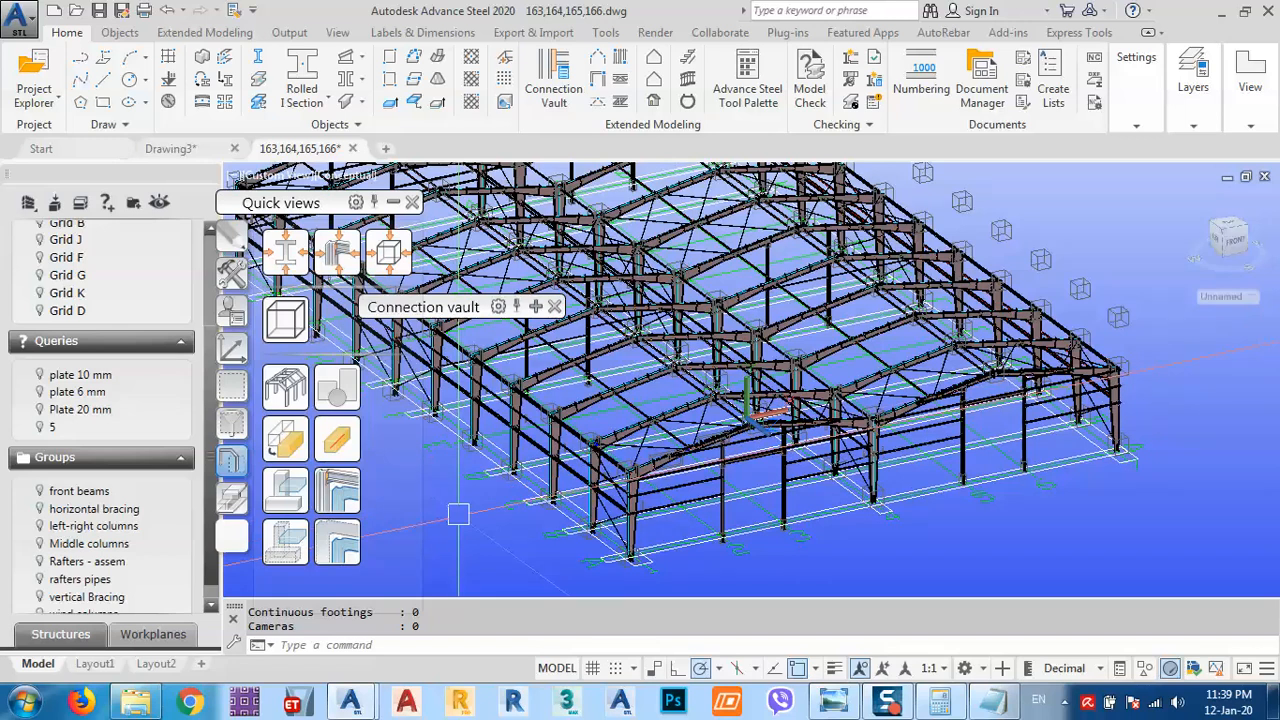
Create a group named front beams01 with the three horizontal beams in the first bay of the front frame selected.
{"action": "middle_click_drag", "start_coordinate": [612, 473], "coordinate": [616, 471]}
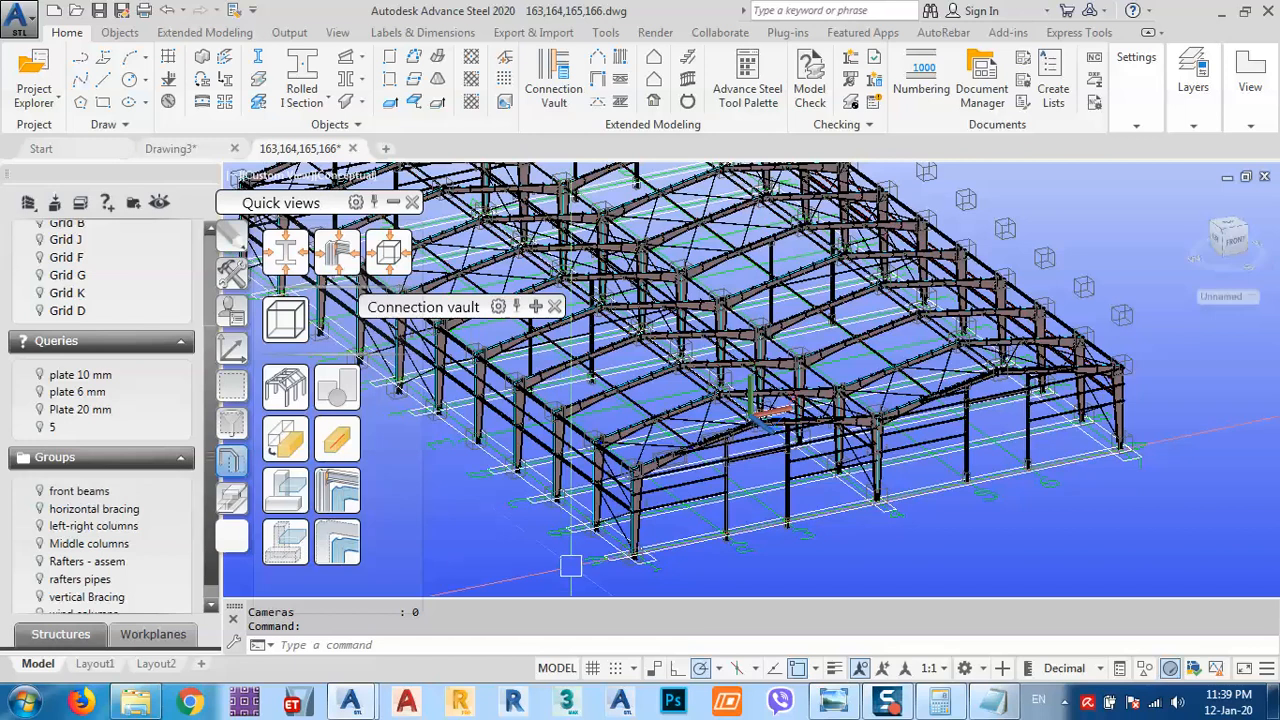
{"action": "scroll", "coordinate": [690, 497], "scroll_direction": "up", "scroll_amount": 3}
{"action": "scroll", "coordinate": [691, 497], "scroll_direction": "up", "scroll_amount": 3}
{"action": "left_click", "coordinate": [693, 473]}
{"action": "left_click", "coordinate": [677, 400]}
{"action": "left_click", "coordinate": [777, 313]}
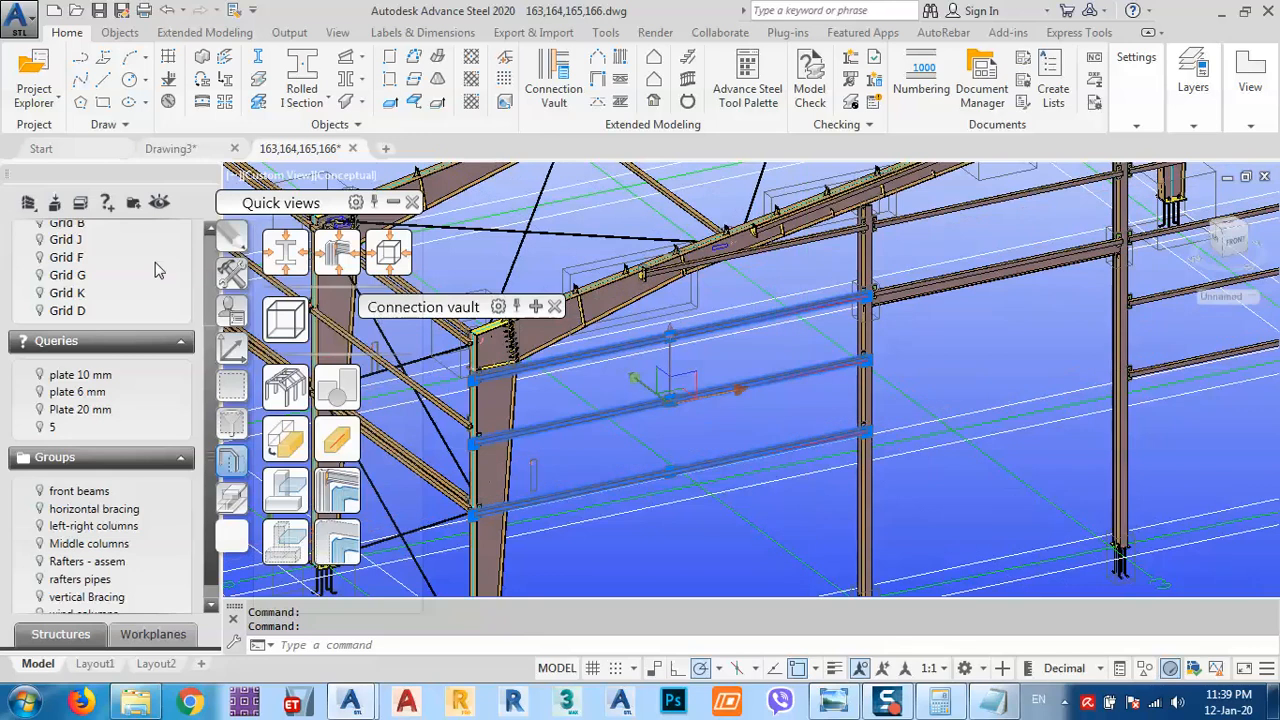
{"action": "left_click", "coordinate": [134, 205]}
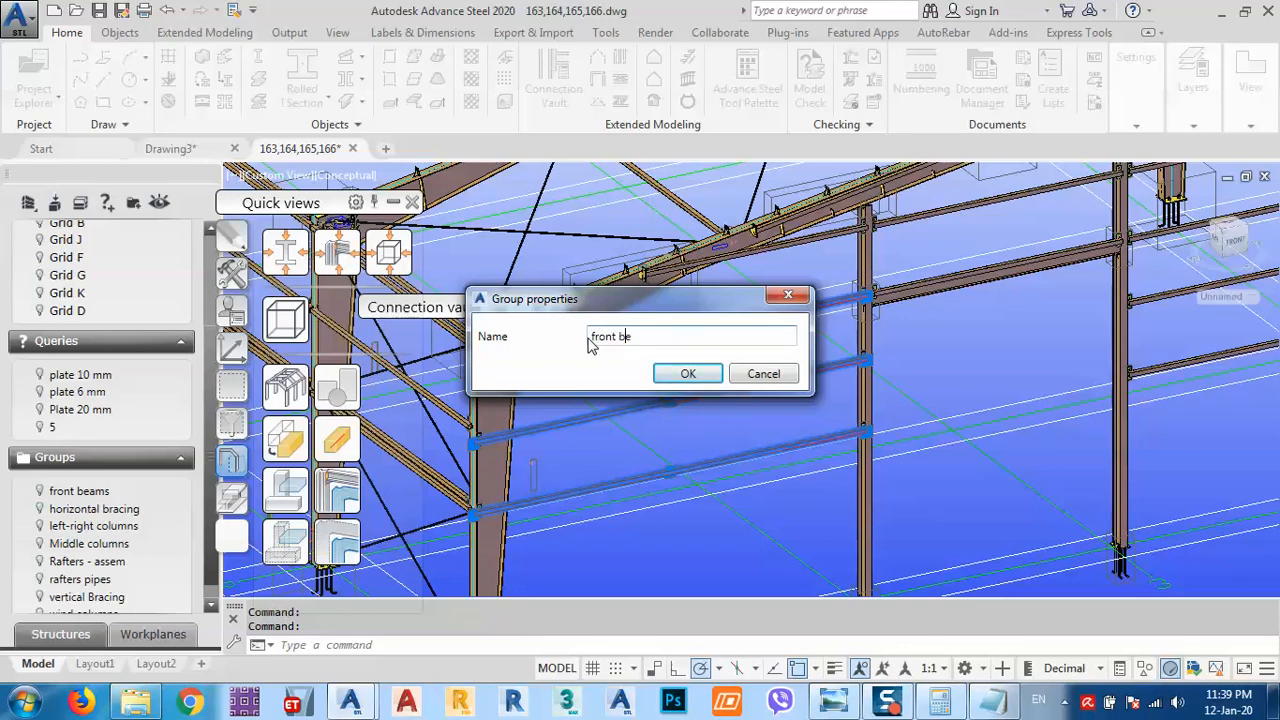
{"action": "type", "text": "ms"}
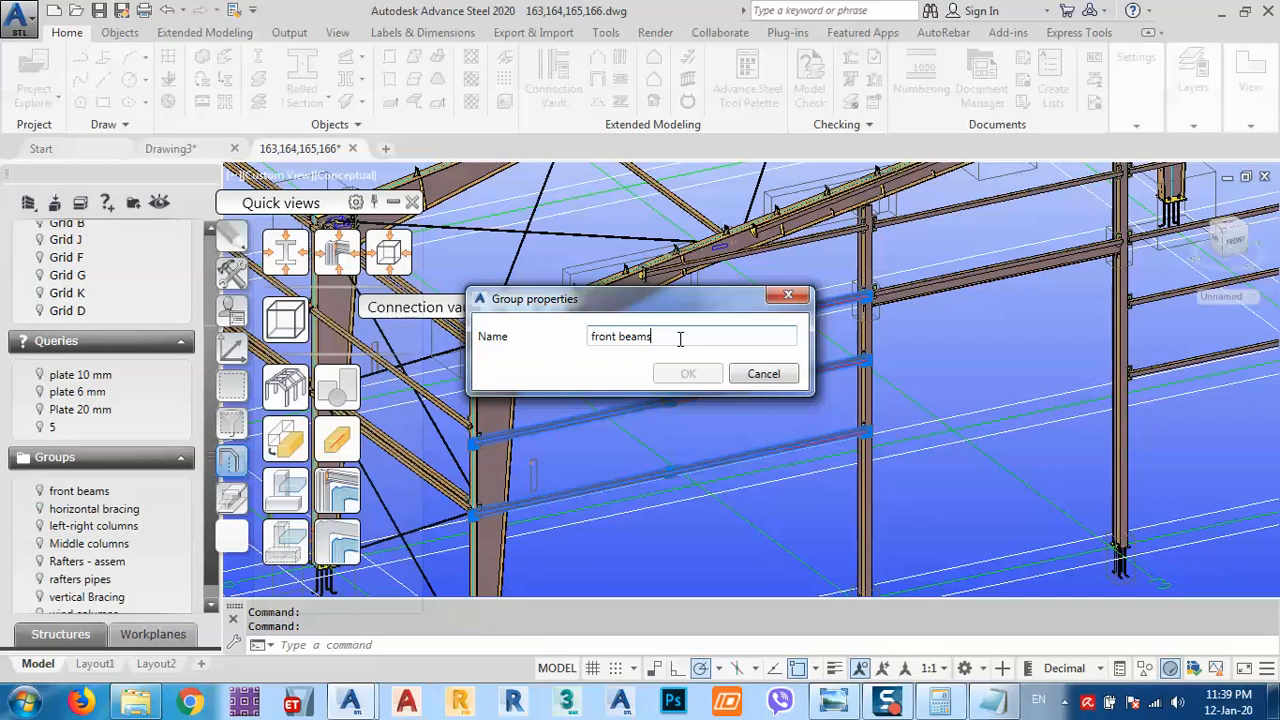
{"action": "type", "text": "01"}
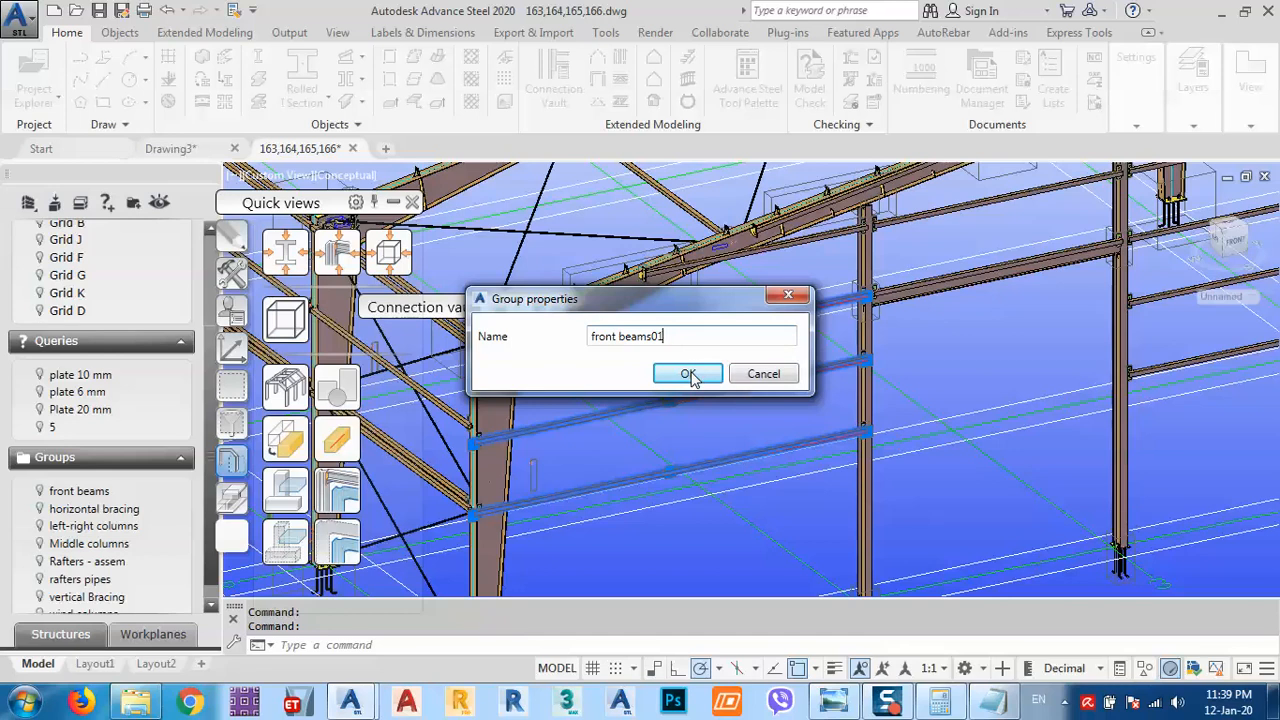
{"action": "left_click", "coordinate": [688, 374]}
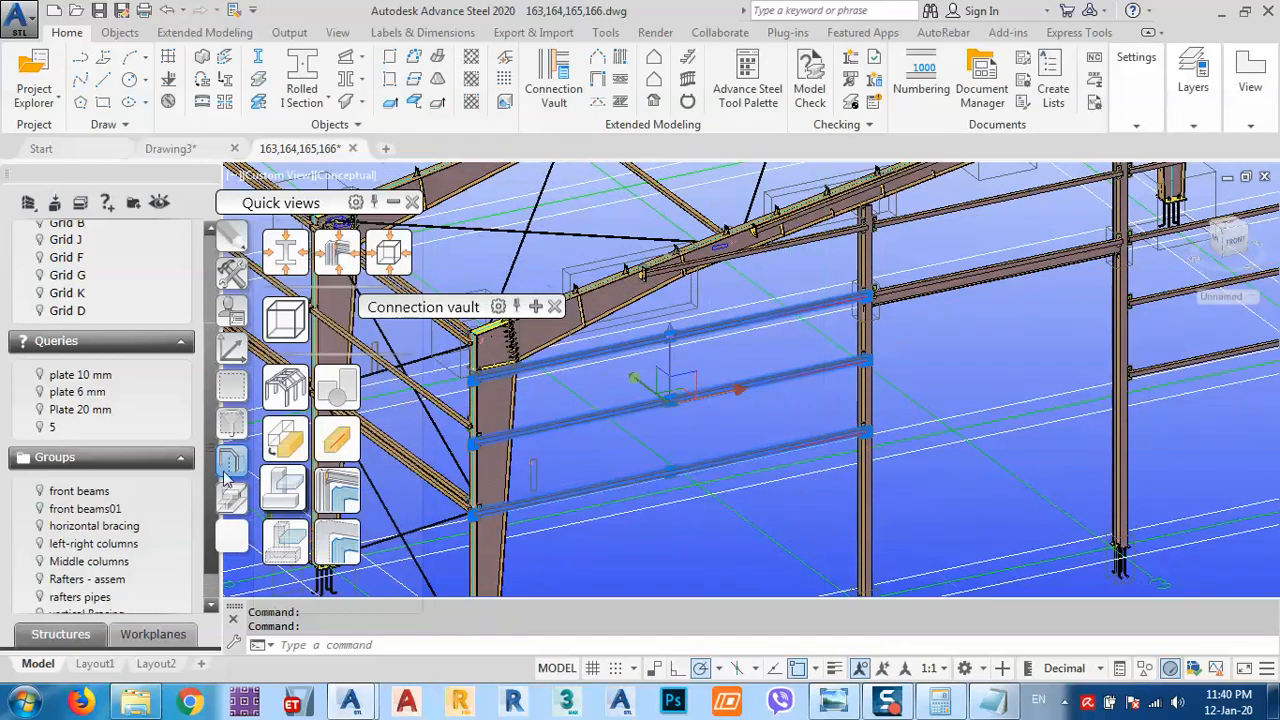
Add the three selected horizontal beams to the front beams01 group.
{"action": "scroll", "coordinate": [63, 494], "scroll_direction": "down", "scroll_amount": 1}
{"action": "right_click", "coordinate": [66, 484]}
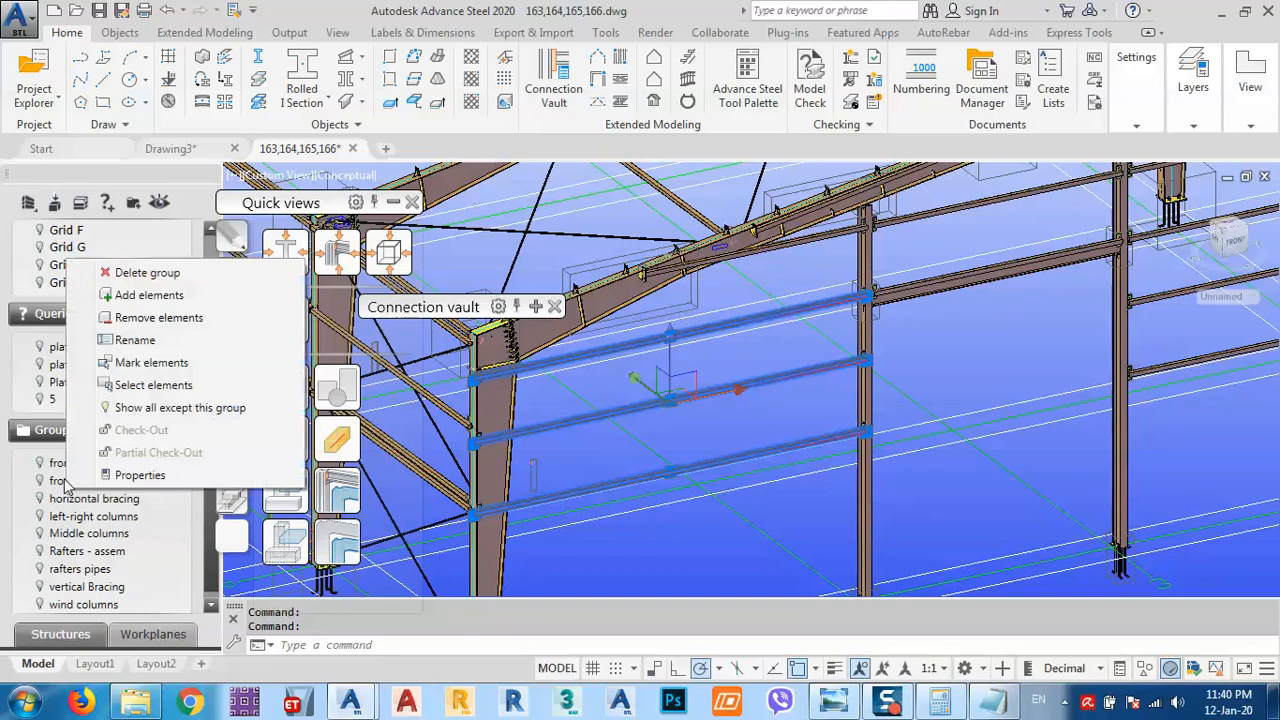
{"action": "right_click", "coordinate": [54, 466]}
{"action": "right_click", "coordinate": [66, 482]}
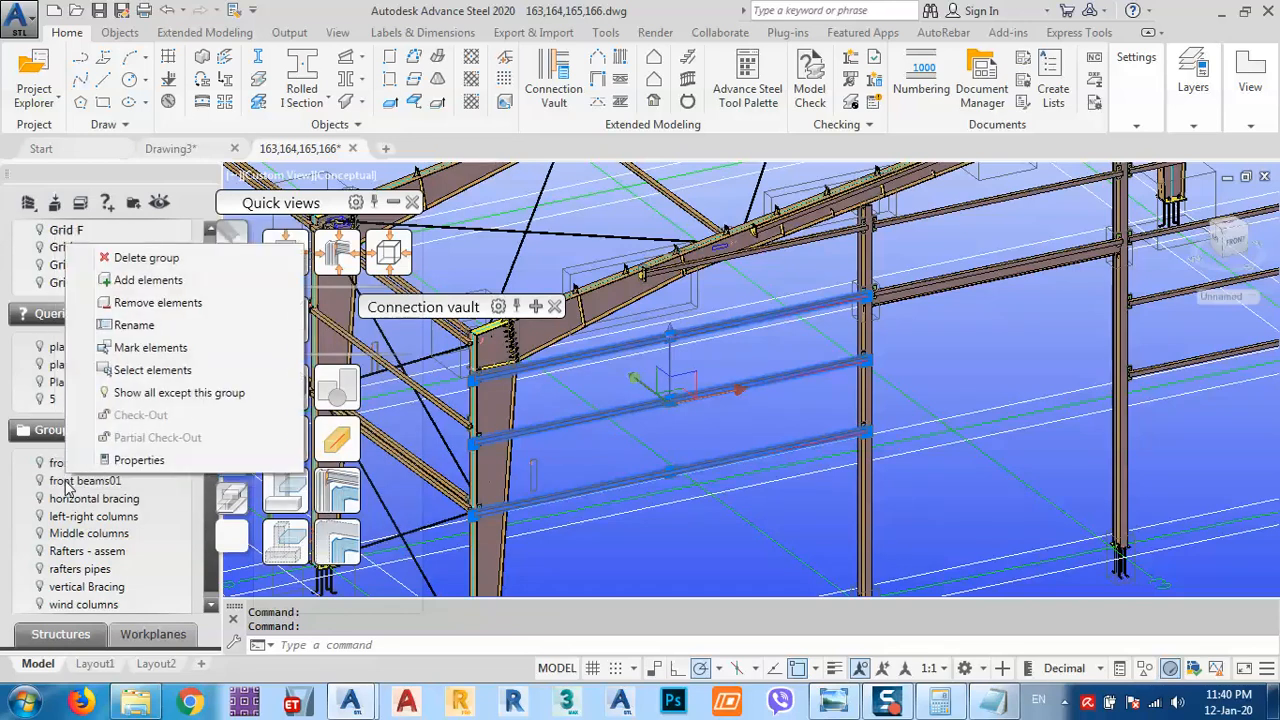
{"action": "left_click", "coordinate": [134, 281]}
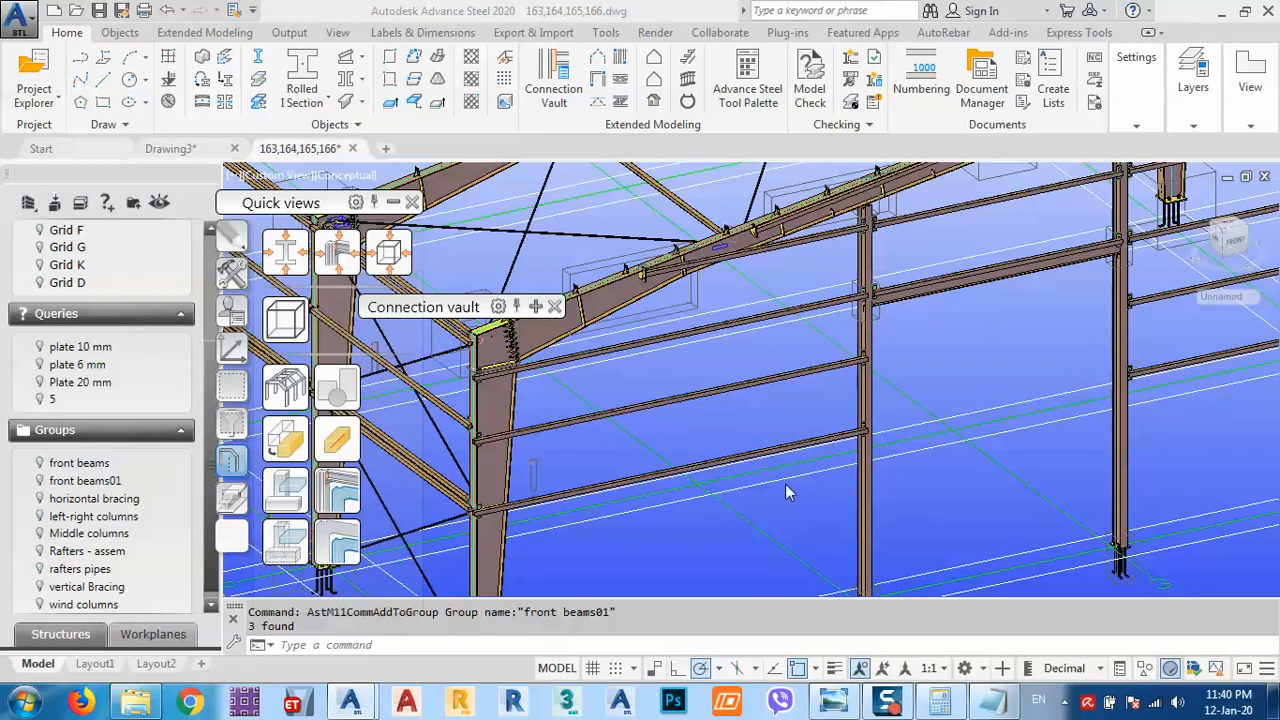
{"action": "left_click", "coordinate": [747, 410]}
{"action": "scroll", "coordinate": [763, 408], "scroll_direction": "down", "scroll_amount": 2}
{"action": "scroll", "coordinate": [698, 510], "scroll_direction": "down", "scroll_amount": 2}
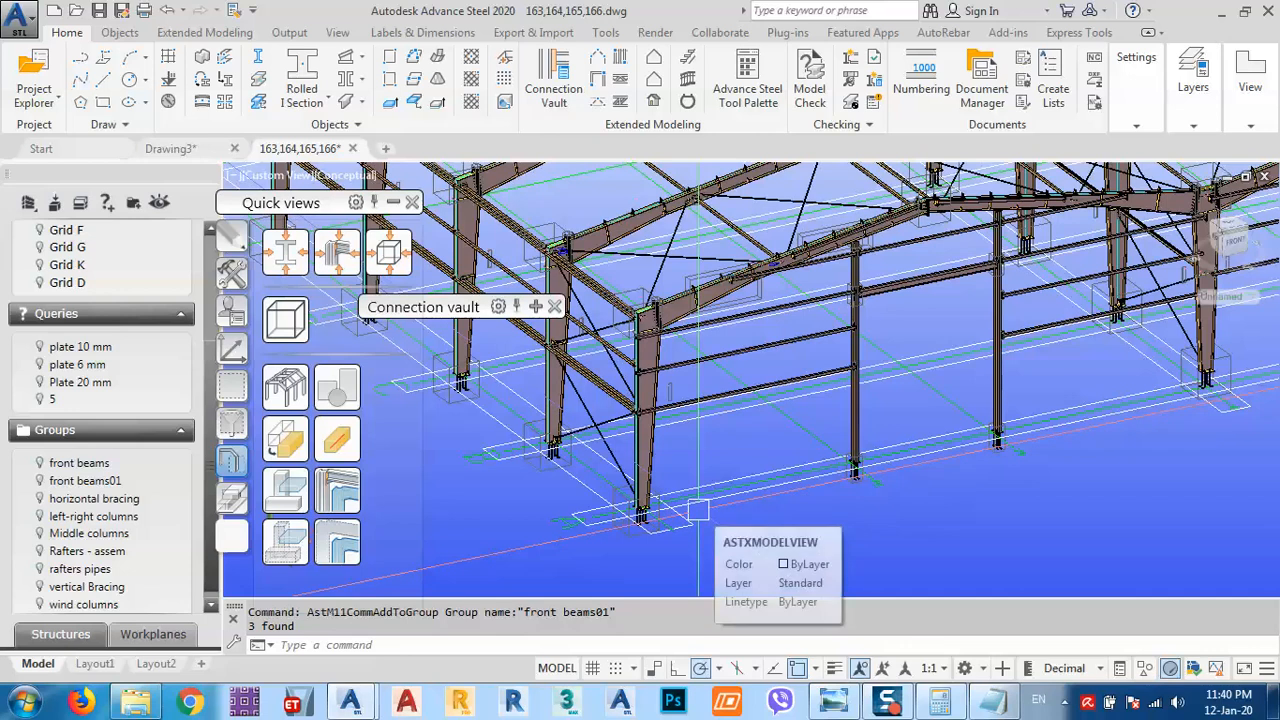
{"action": "scroll", "coordinate": [692, 500], "scroll_direction": "up", "scroll_amount": 5}
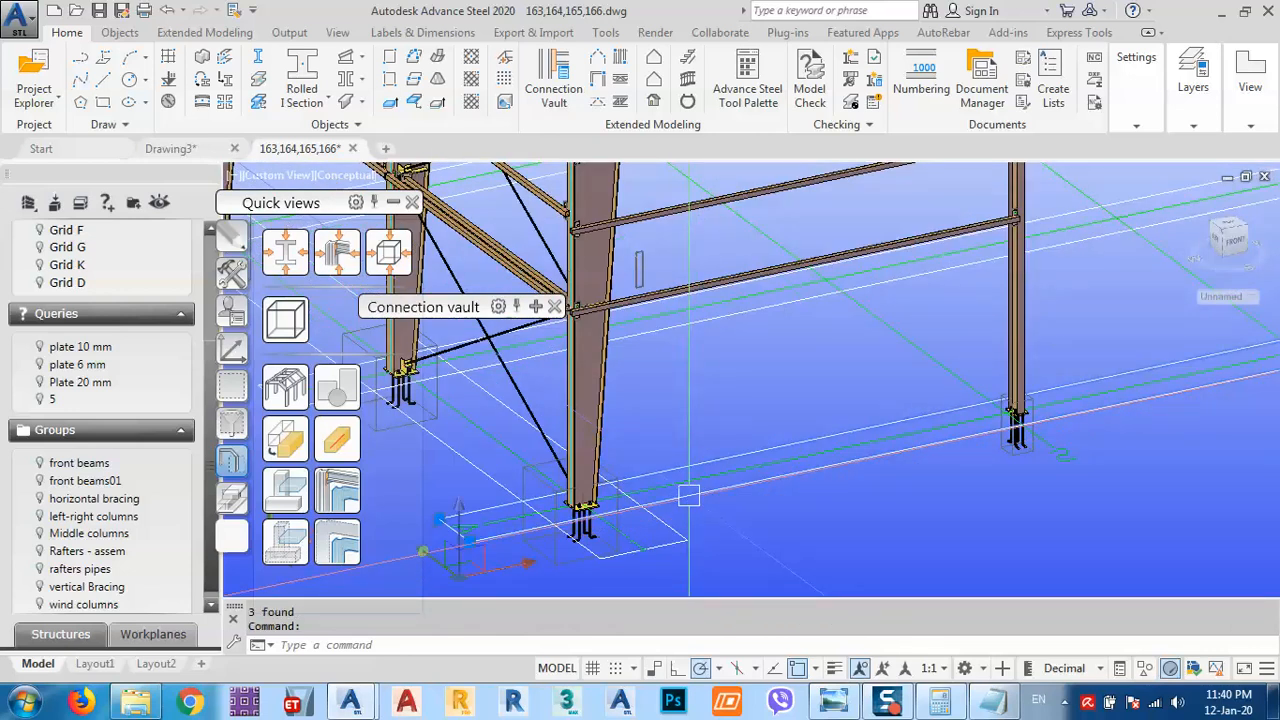
{"action": "middle_click_drag", "start_coordinate": [606, 500], "coordinate": [718, 480]}
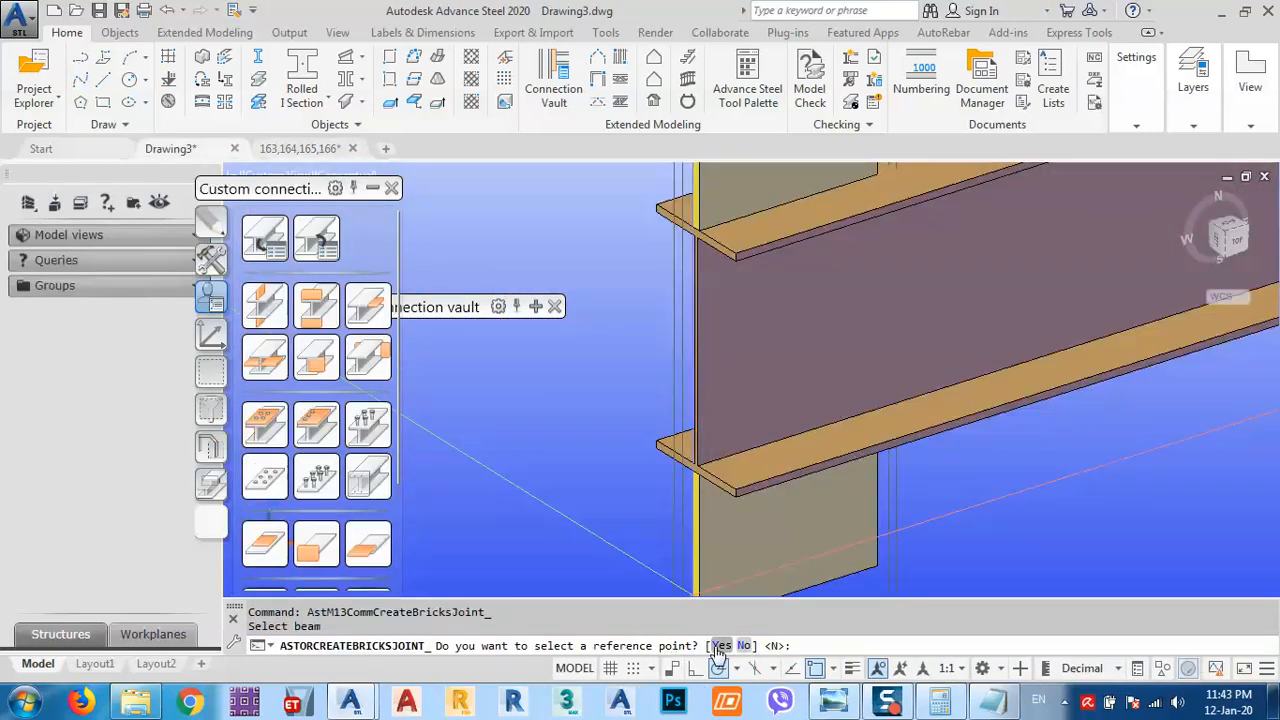
Place a plate along the beam's web using a reference point at the beam end, with its orientation set to Perpendicular.
{"action": "left_click", "coordinate": [720, 646]}
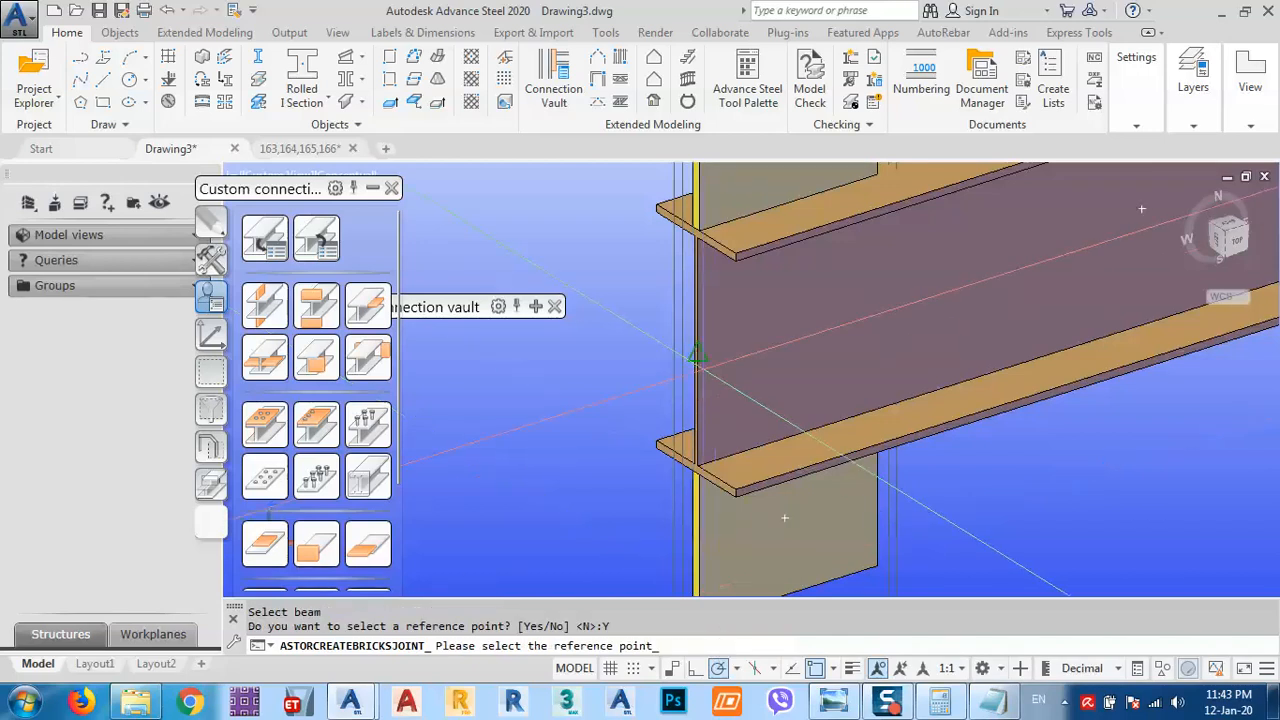
{"action": "left_click", "coordinate": [697, 355]}
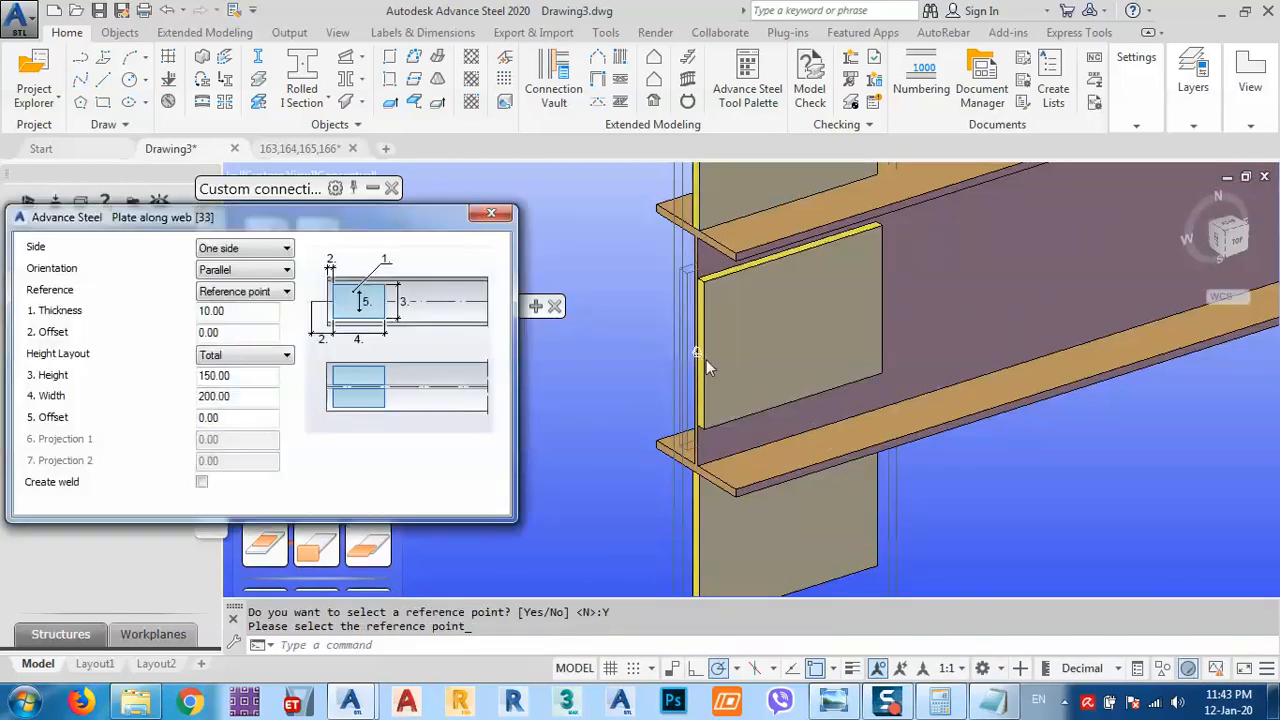
{"action": "left_click", "coordinate": [218, 272]}
{"action": "left_click", "coordinate": [228, 299]}
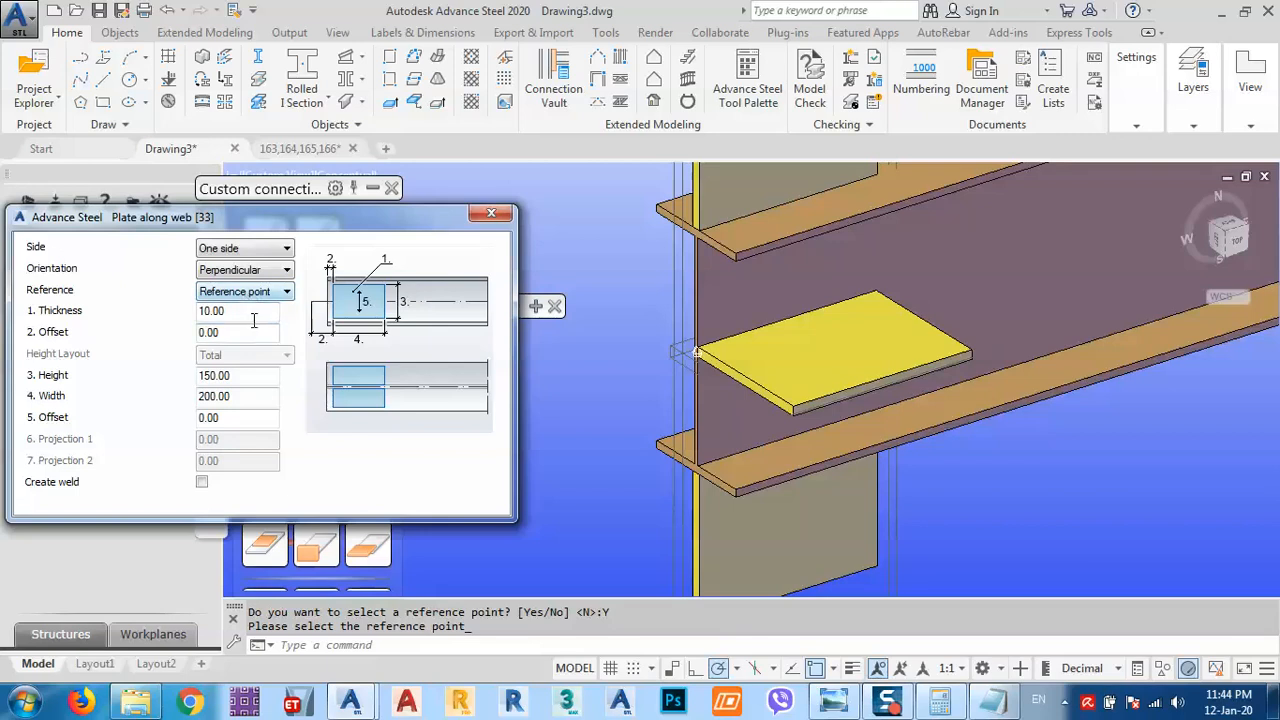
Set the web plate's offset from the reference point to 500.
{"action": "double_click", "coordinate": [219, 336]}
{"action": "type", "text": "500"}
{"action": "key", "text": "Return"}
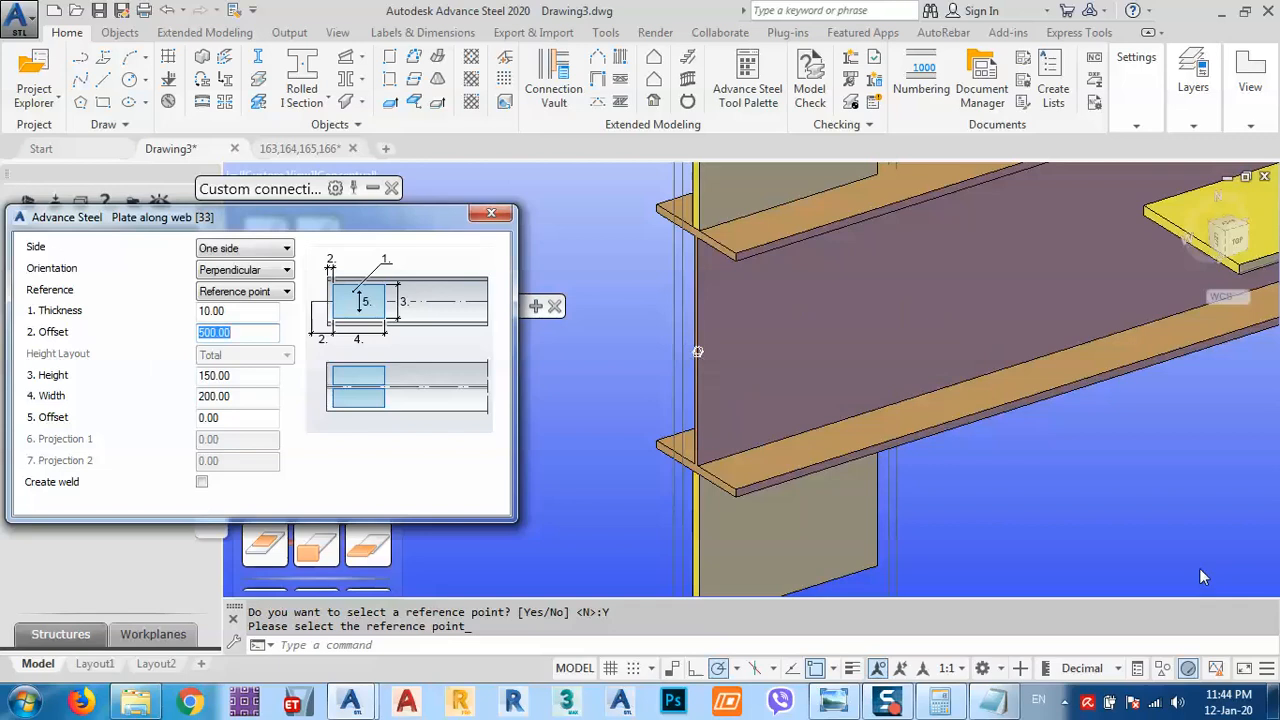
{"action": "scroll", "coordinate": [789, 360], "scroll_direction": "down", "scroll_amount": 5}
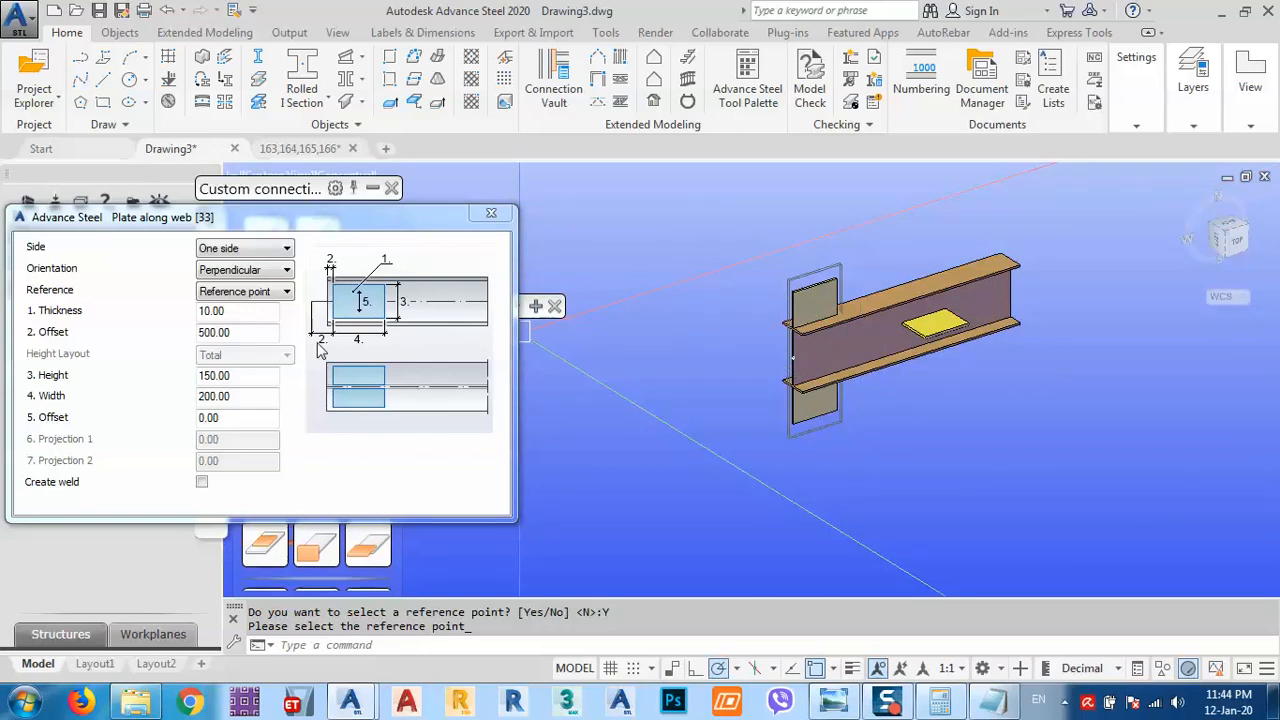
Enable weld creation for the web plate and set its side option to Both sides.
{"action": "left_click", "coordinate": [202, 485]}
{"action": "left_click", "coordinate": [228, 250]}
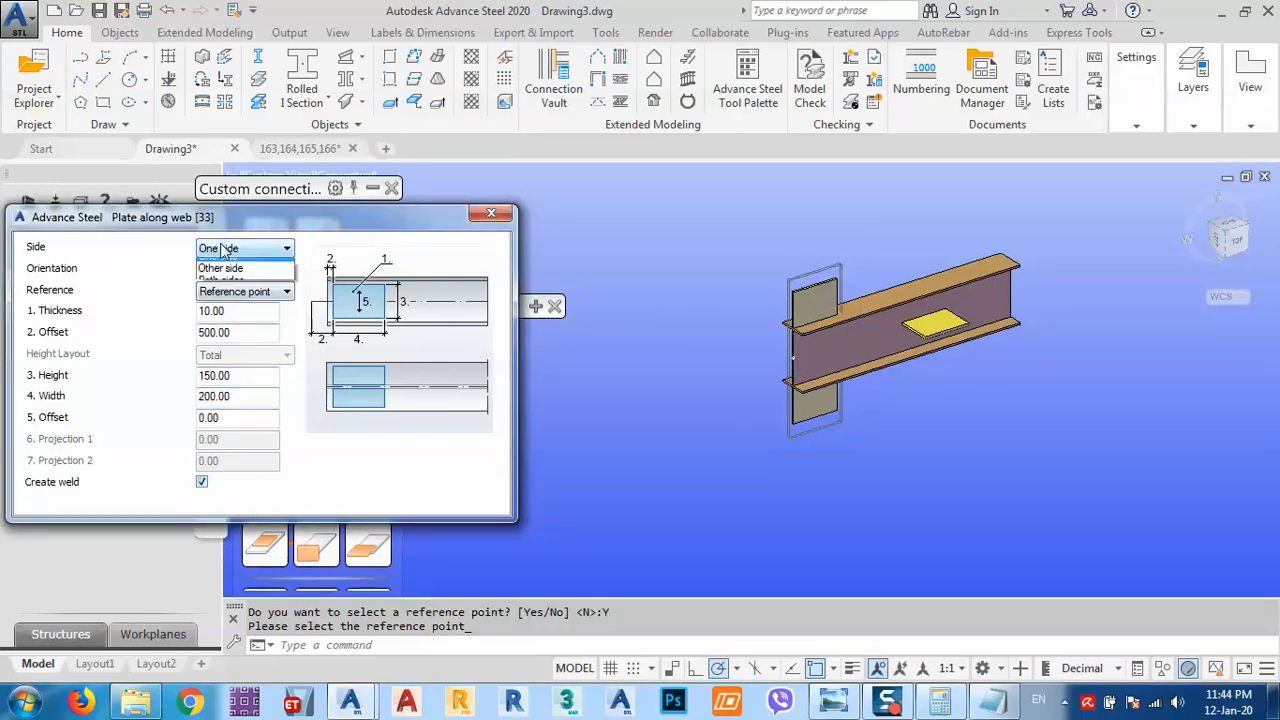
{"action": "left_click", "coordinate": [221, 289]}
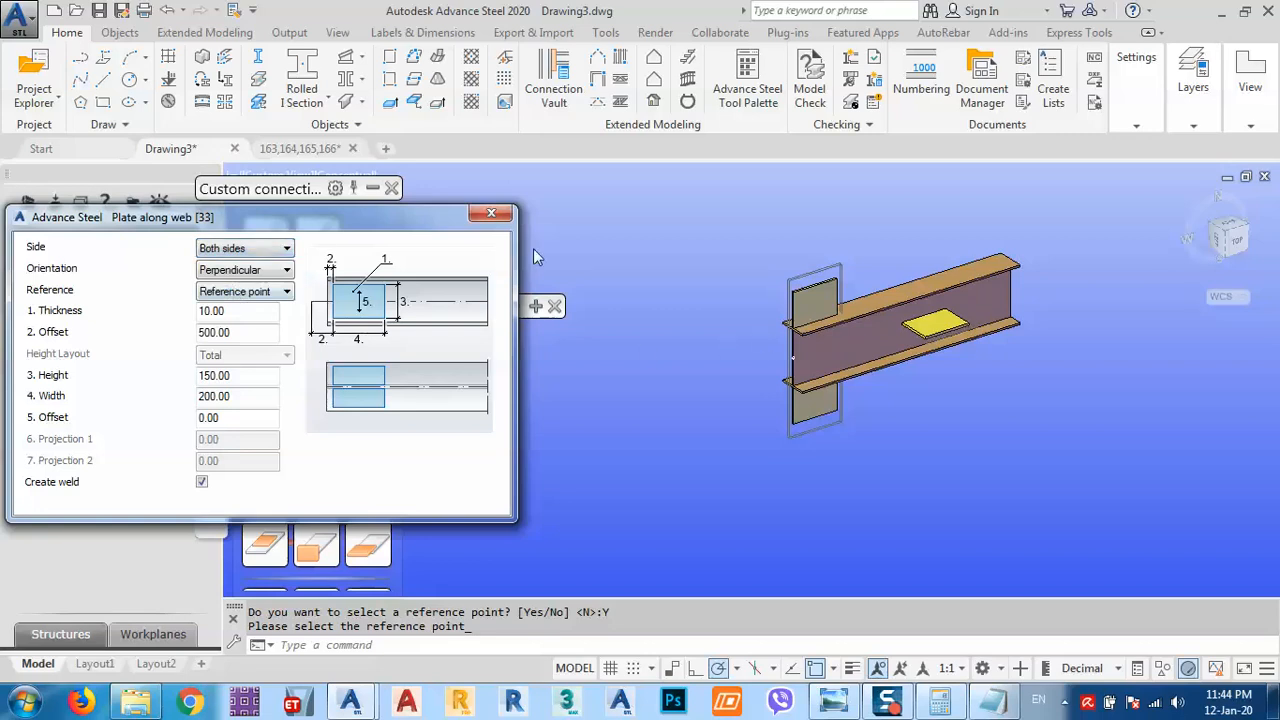
{"action": "left_click", "coordinate": [490, 214]}
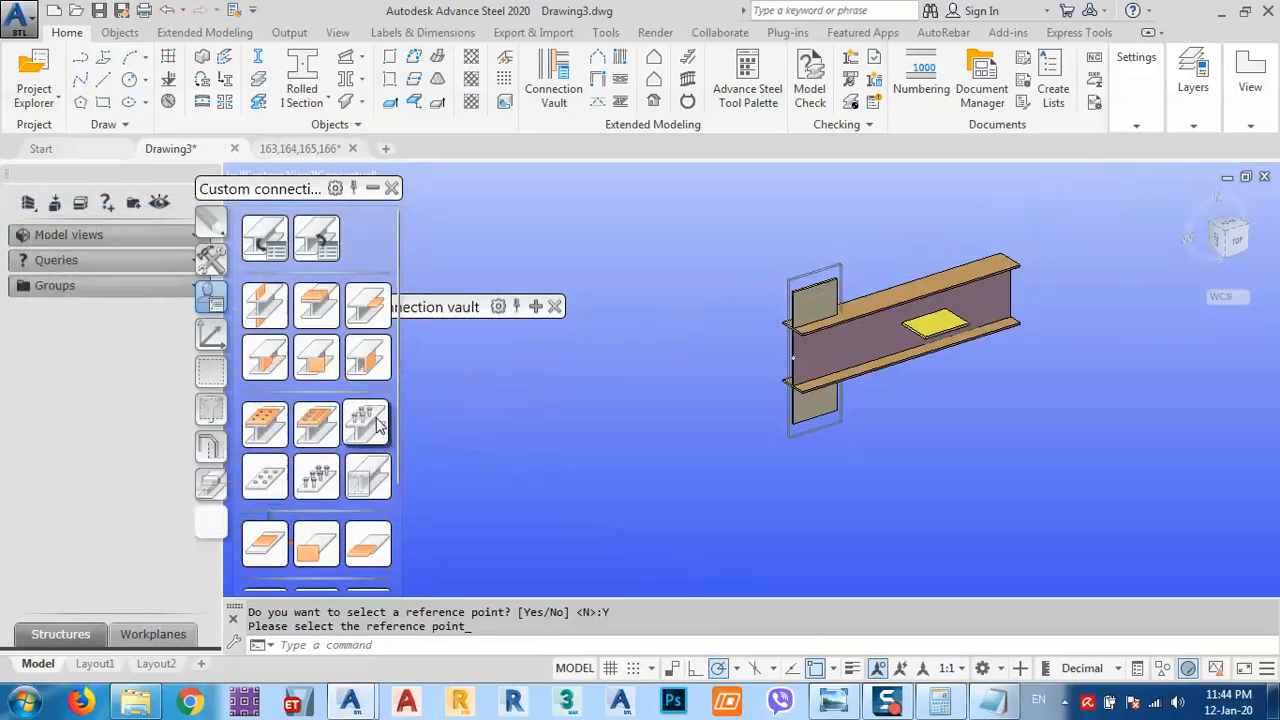
Inspect the plates at the beam's end and open the properties of the vertical plate standing on the top flange.
{"action": "middle_click_drag", "start_coordinate": [837, 402], "coordinate": [783, 387]}
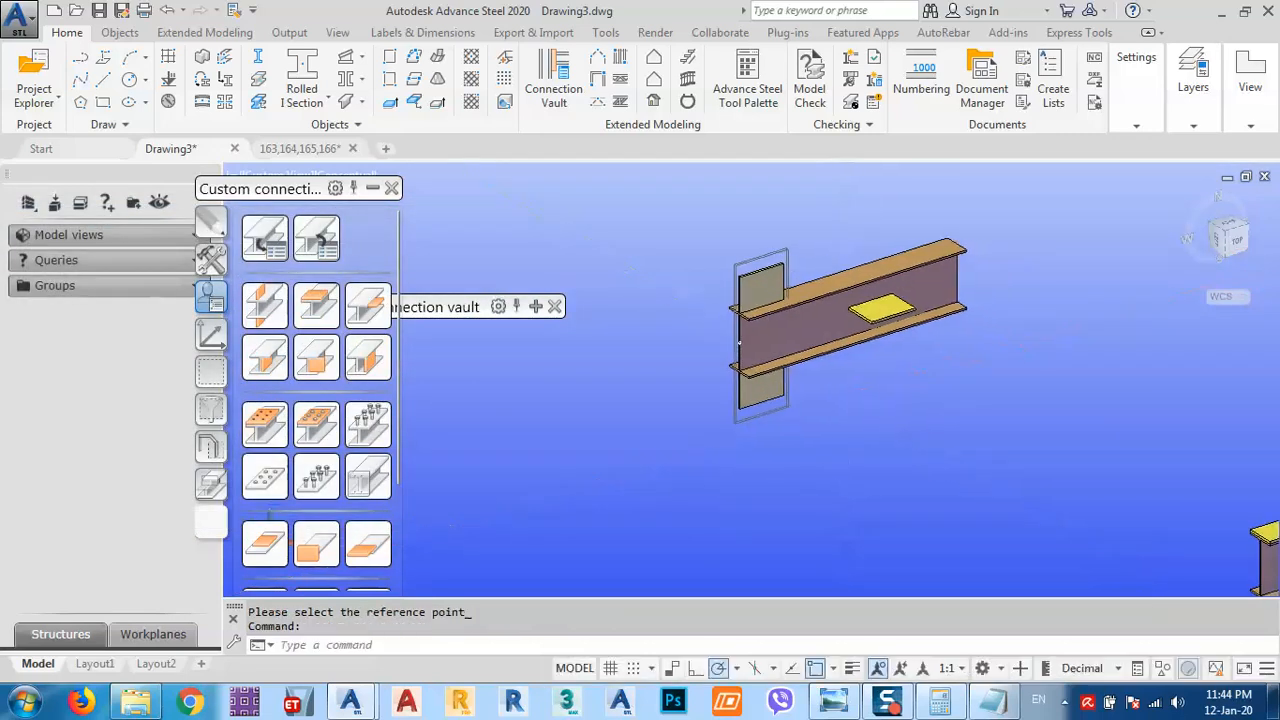
{"action": "mouse_move", "coordinate": [768, 340]}
{"action": "middle_mouse_down", "text": "shift"}
{"action": "mouse_move", "coordinate": [889, 363]}
{"action": "mouse_move", "coordinate": [923, 306]}
{"action": "mouse_move", "coordinate": [775, 352]}
{"action": "middle_mouse_up", "text": "shift"}
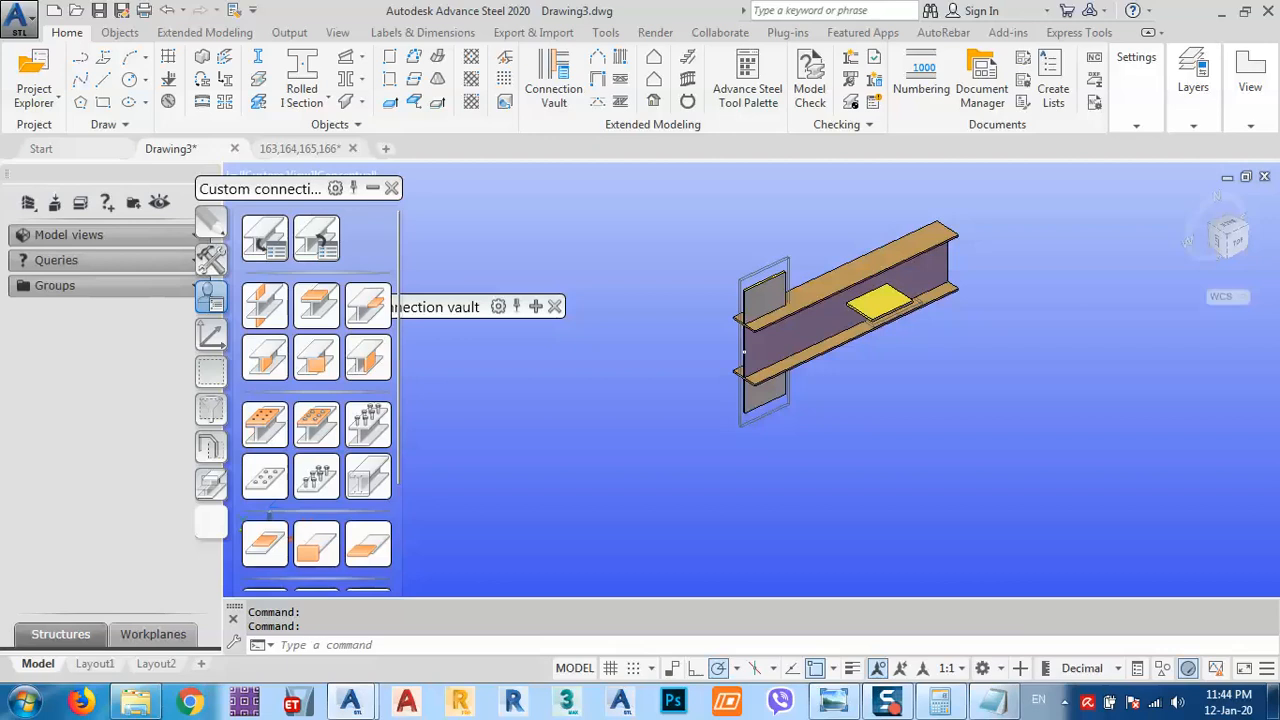
{"action": "scroll", "coordinate": [744, 360], "scroll_direction": "up", "scroll_amount": 5}
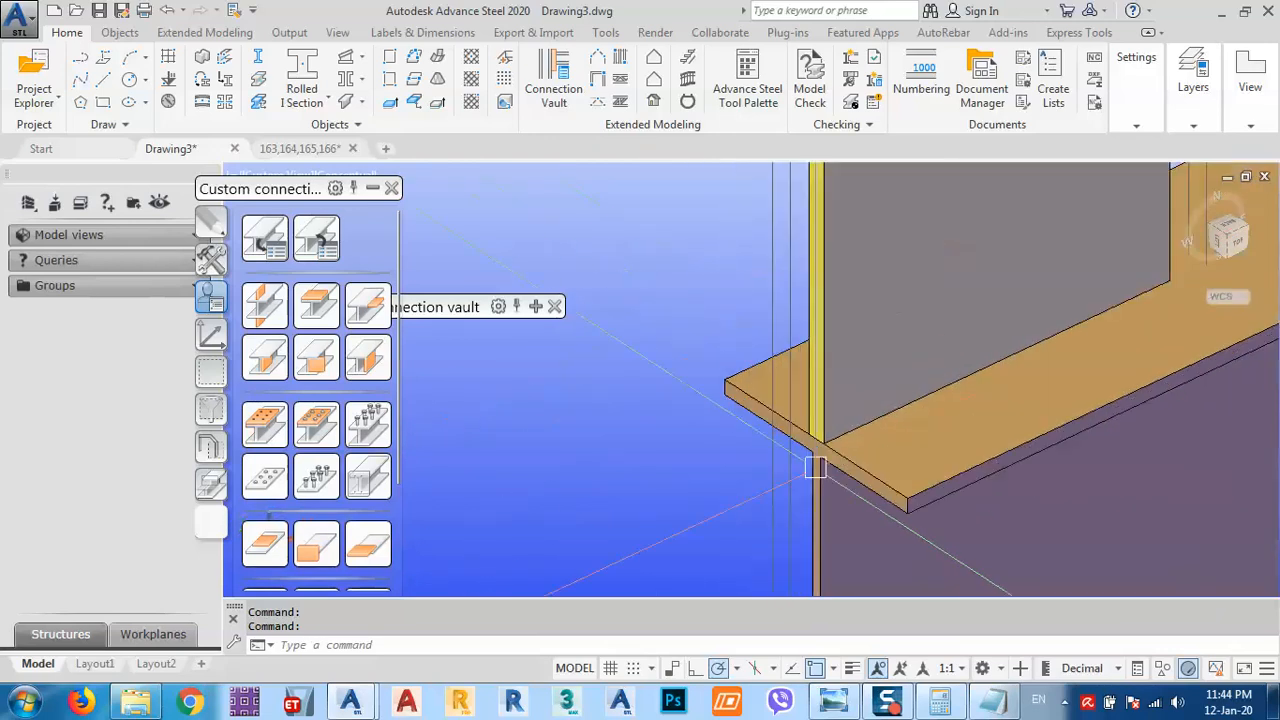
{"action": "scroll", "coordinate": [824, 446], "scroll_direction": "up", "scroll_amount": 3}
{"action": "middle_click_drag", "start_coordinate": [821, 446], "coordinate": [792, 397]}
{"action": "scroll", "coordinate": [794, 377], "scroll_direction": "down", "scroll_amount": 6}
{"action": "middle_click_drag", "start_coordinate": [793, 496], "coordinate": [789, 571], "text": "shift"}
{"action": "double_click", "coordinate": [796, 307]}
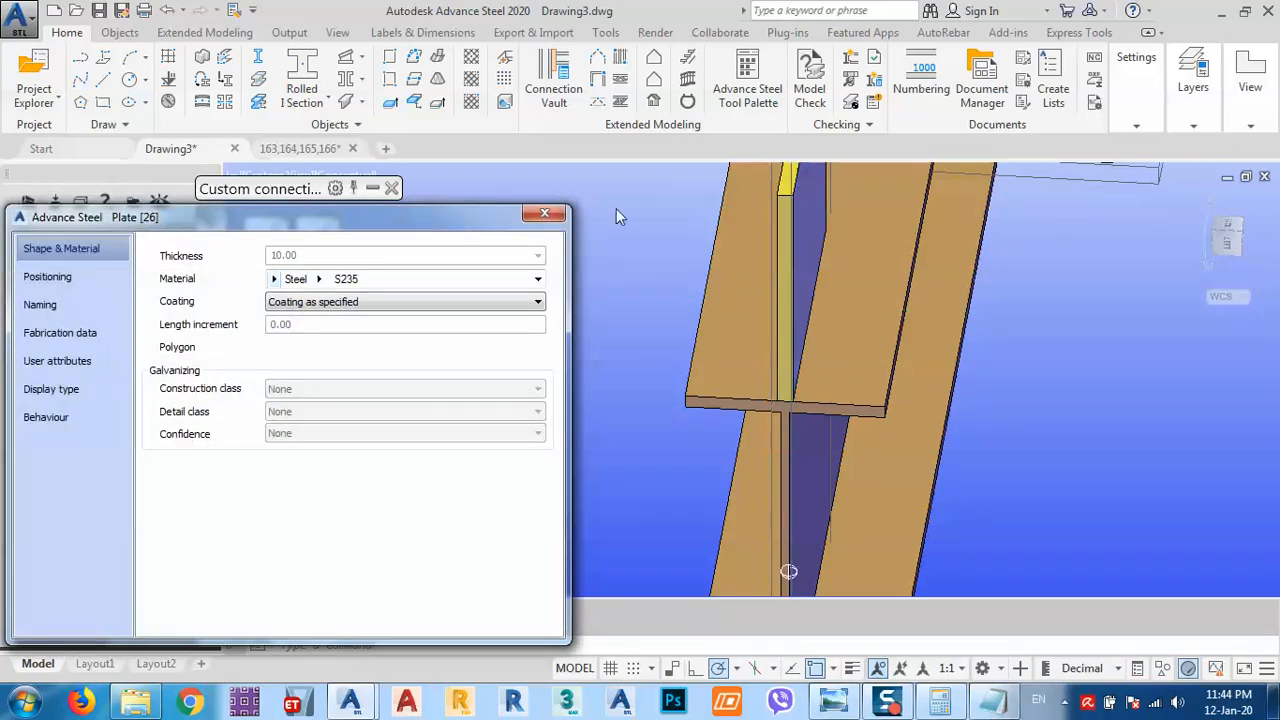
Set the thickness of the vertical plate along the beam's top flange to 30.
{"action": "left_click", "coordinate": [544, 213]}
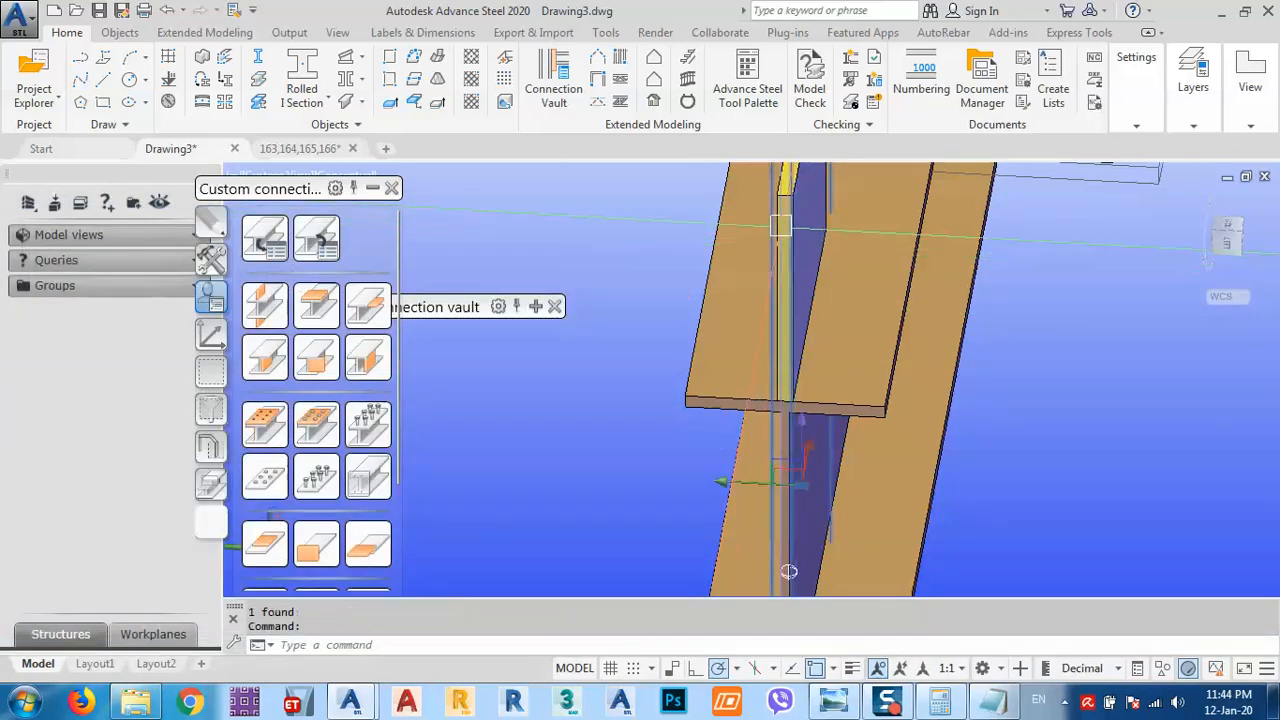
{"action": "middle_click_drag", "start_coordinate": [792, 328], "coordinate": [767, 332], "text": "shift"}
{"action": "key", "text": "Escape"}
{"action": "scroll", "coordinate": [766, 293], "scroll_direction": "up", "scroll_amount": 2}
{"action": "left_click", "coordinate": [773, 276]}
{"action": "right_click", "coordinate": [637, 290]}
{"action": "left_click", "coordinate": [727, 379]}
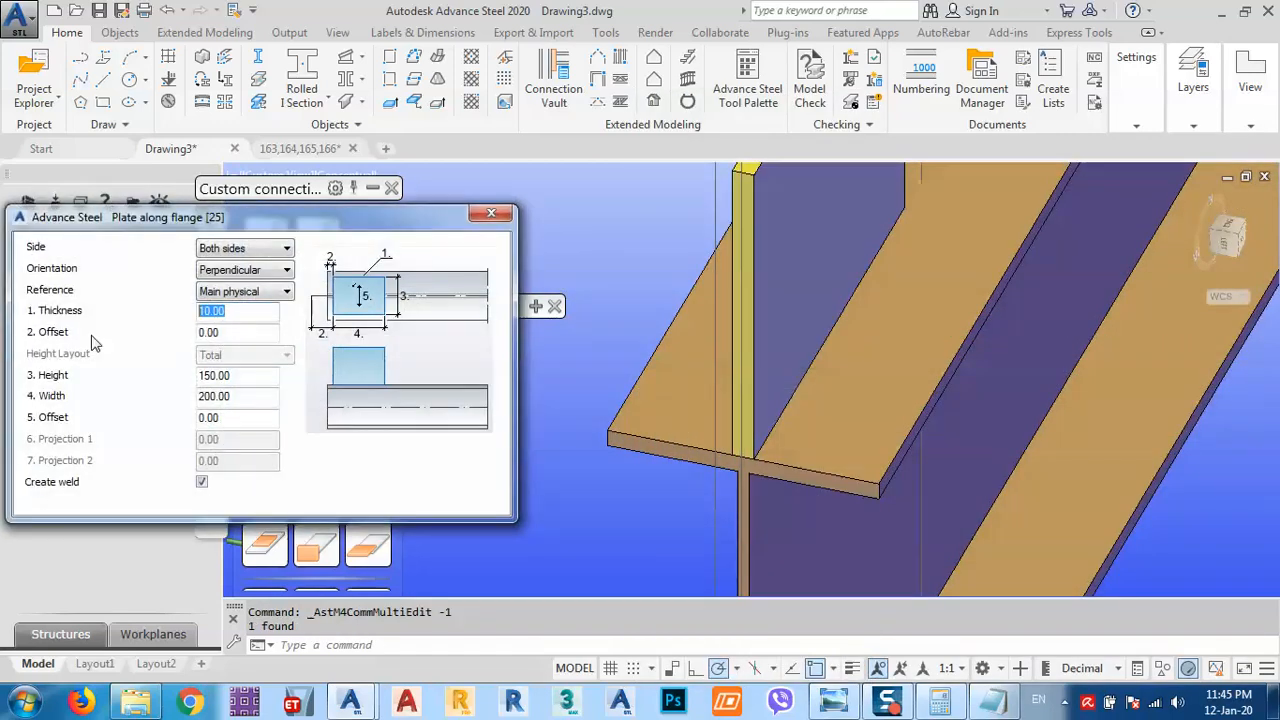
{"action": "type", "text": "30"}
{"action": "key", "text": "Return"}
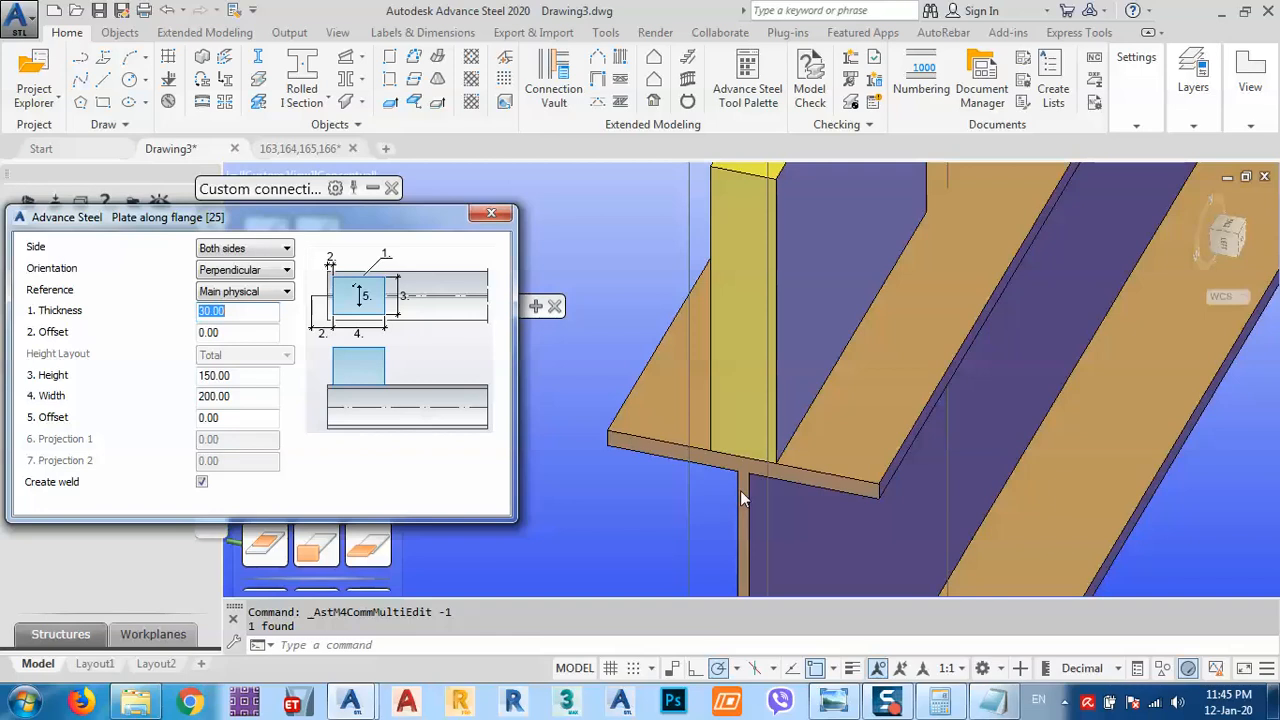
{"action": "left_click", "coordinate": [487, 215]}
{"action": "scroll", "coordinate": [686, 350], "scroll_direction": "down", "scroll_amount": 4}
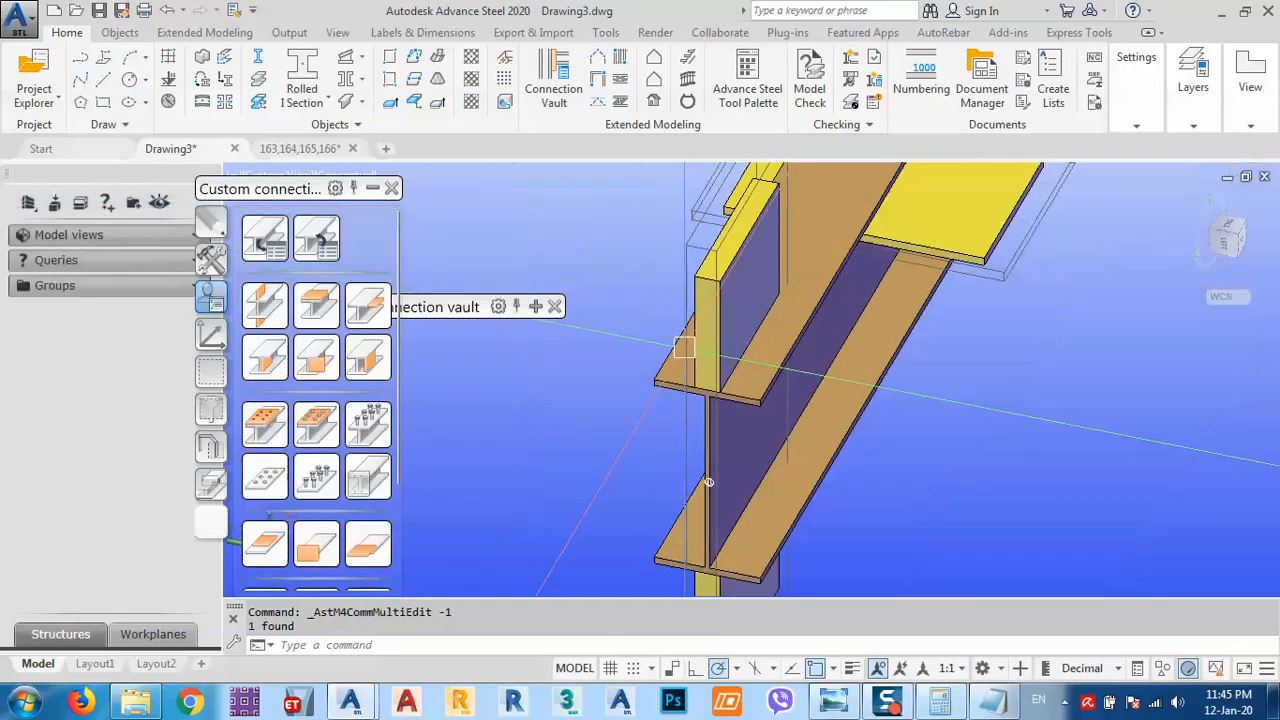
{"action": "middle_click_drag", "start_coordinate": [709, 343], "coordinate": [704, 315]}
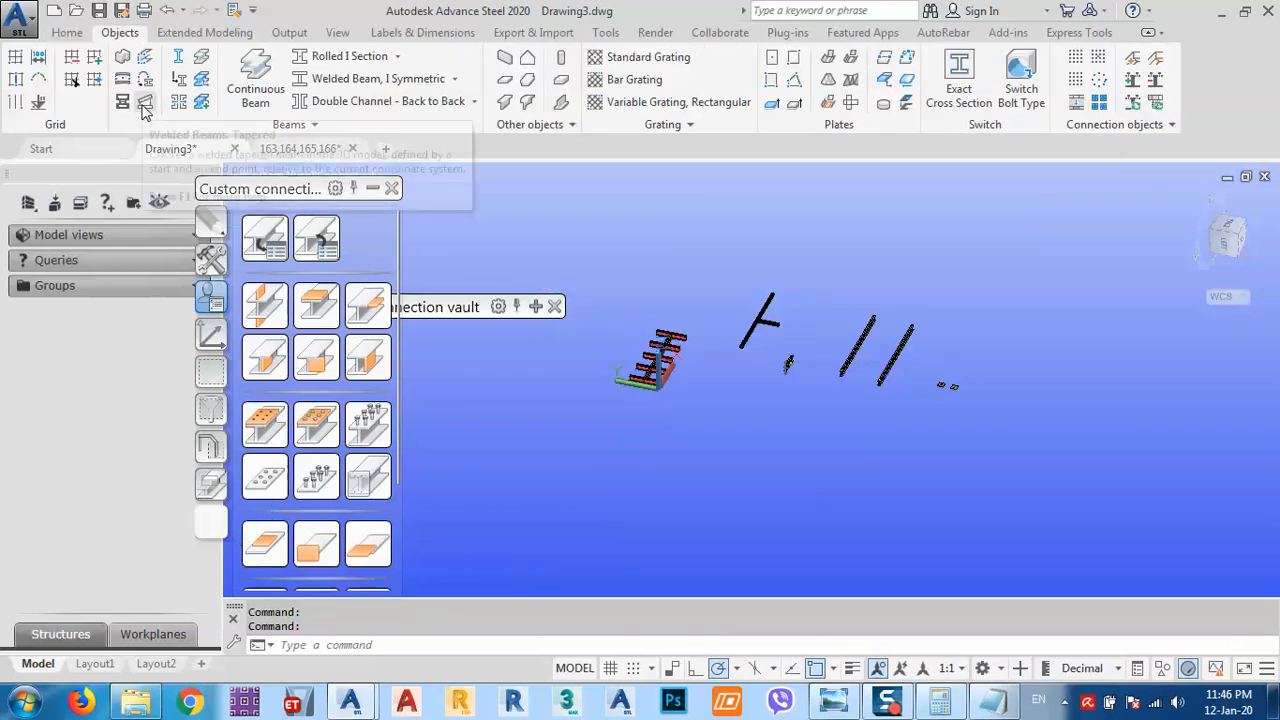
Create a vertical welded tapered beam 3000 long in an empty area beside the existing objects.
{"action": "left_click", "coordinate": [145, 104]}
{"action": "left_click", "coordinate": [718, 420]}
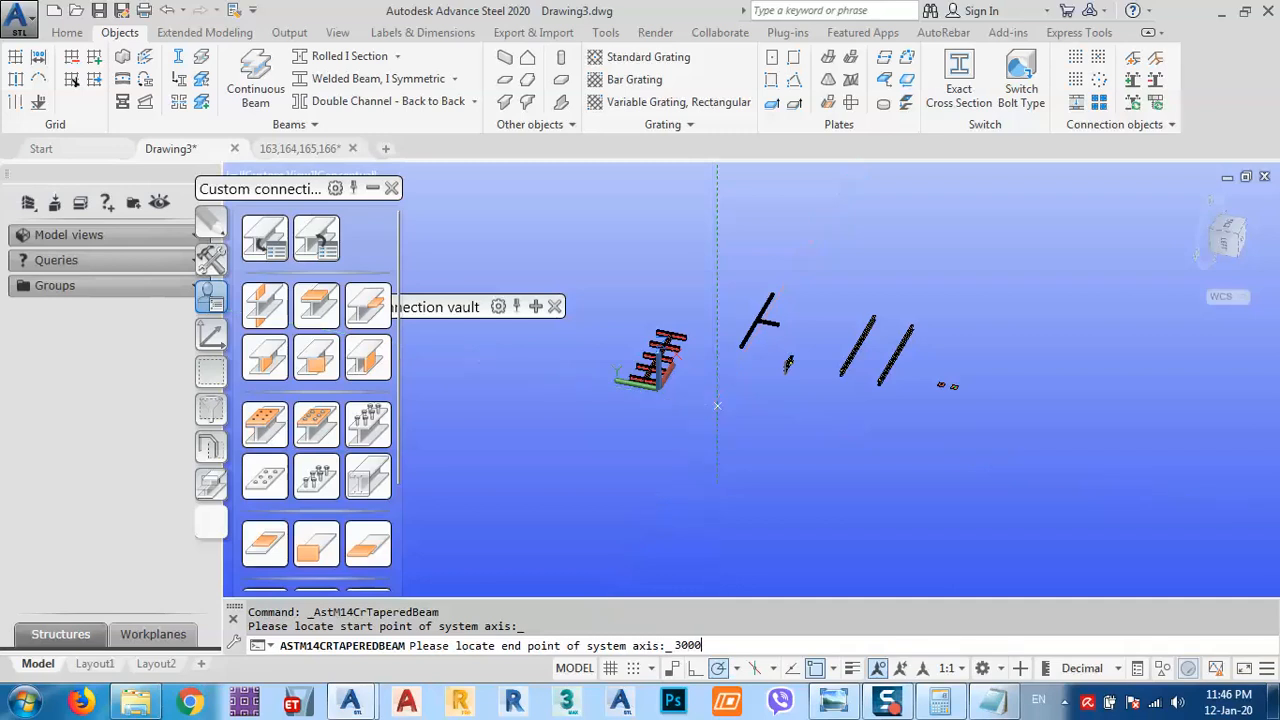
{"action": "key", "text": "Return"}
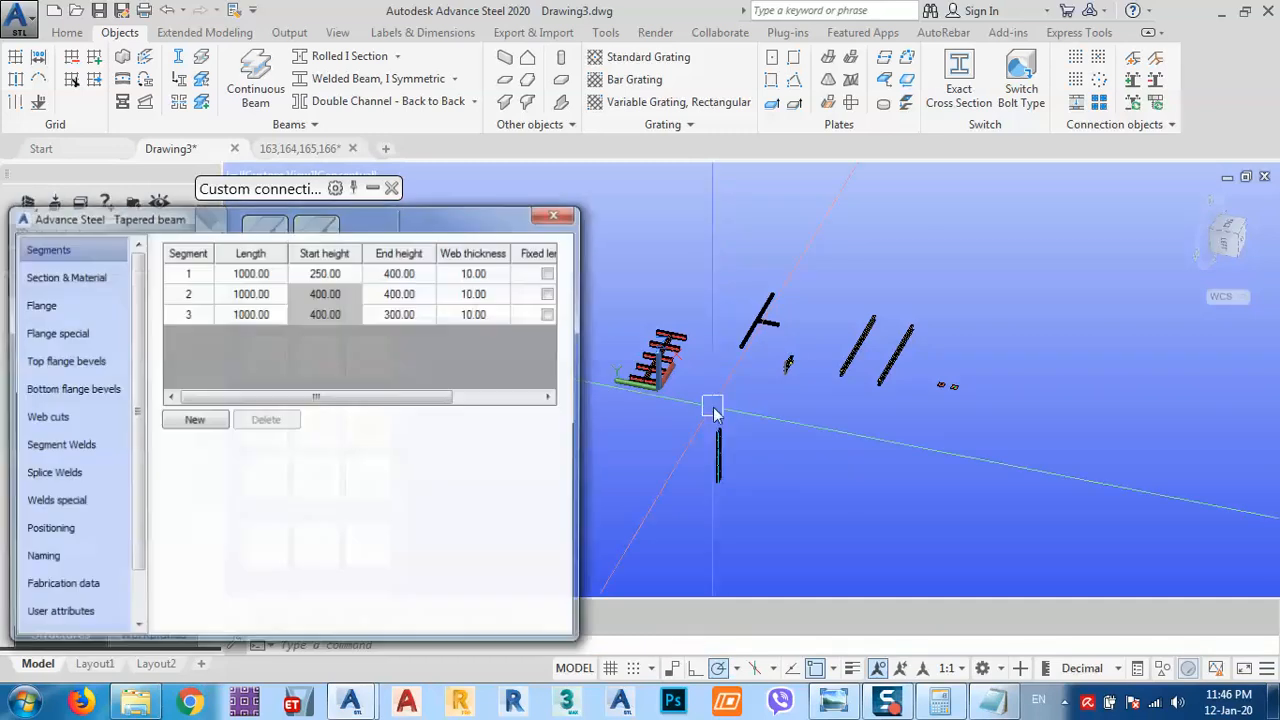
Select the whole tapered beam and run numbering on it with the current equal part detection settings.
{"action": "scroll", "coordinate": [720, 430], "scroll_direction": "up", "scroll_amount": 5}
{"action": "scroll", "coordinate": [732, 430], "scroll_direction": "up", "scroll_amount": 3}
{"action": "left_click", "coordinate": [756, 358]}
{"action": "left_click", "coordinate": [568, 488]}
{"action": "middle_click_drag", "start_coordinate": [632, 503], "coordinate": [683, 393]}
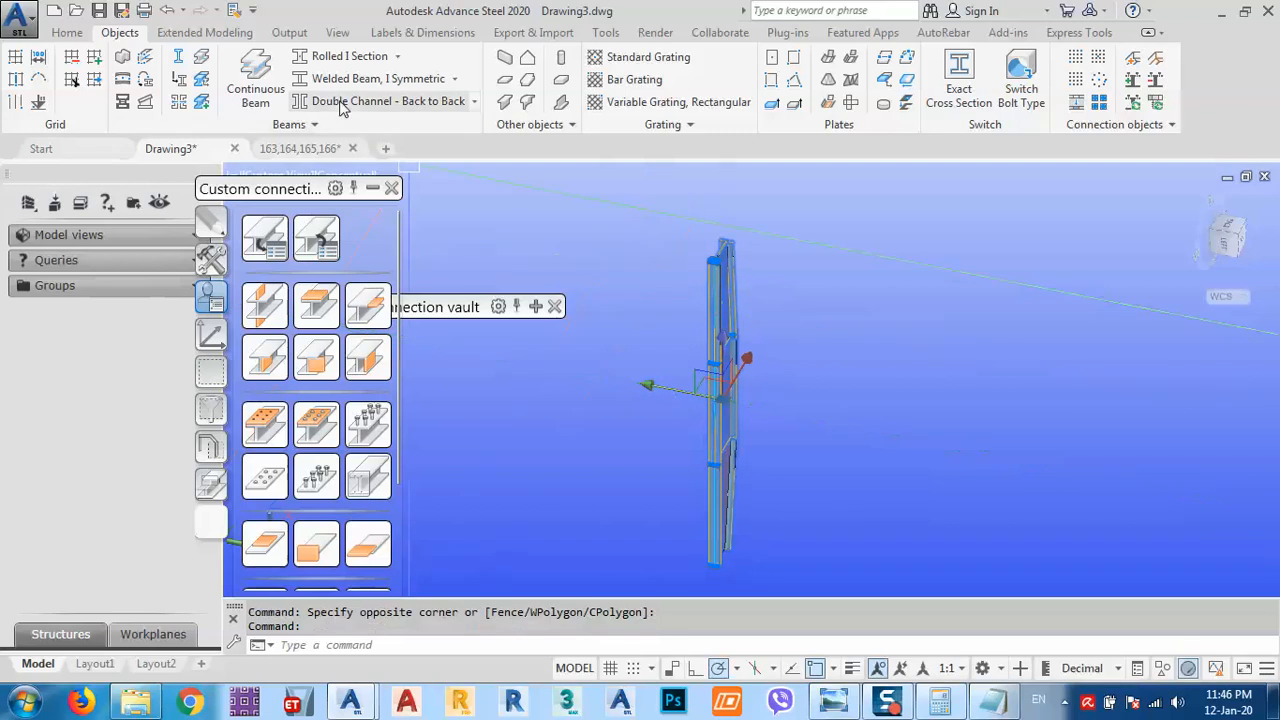
{"action": "left_click", "coordinate": [289, 32]}
{"action": "left_click", "coordinate": [38, 76]}
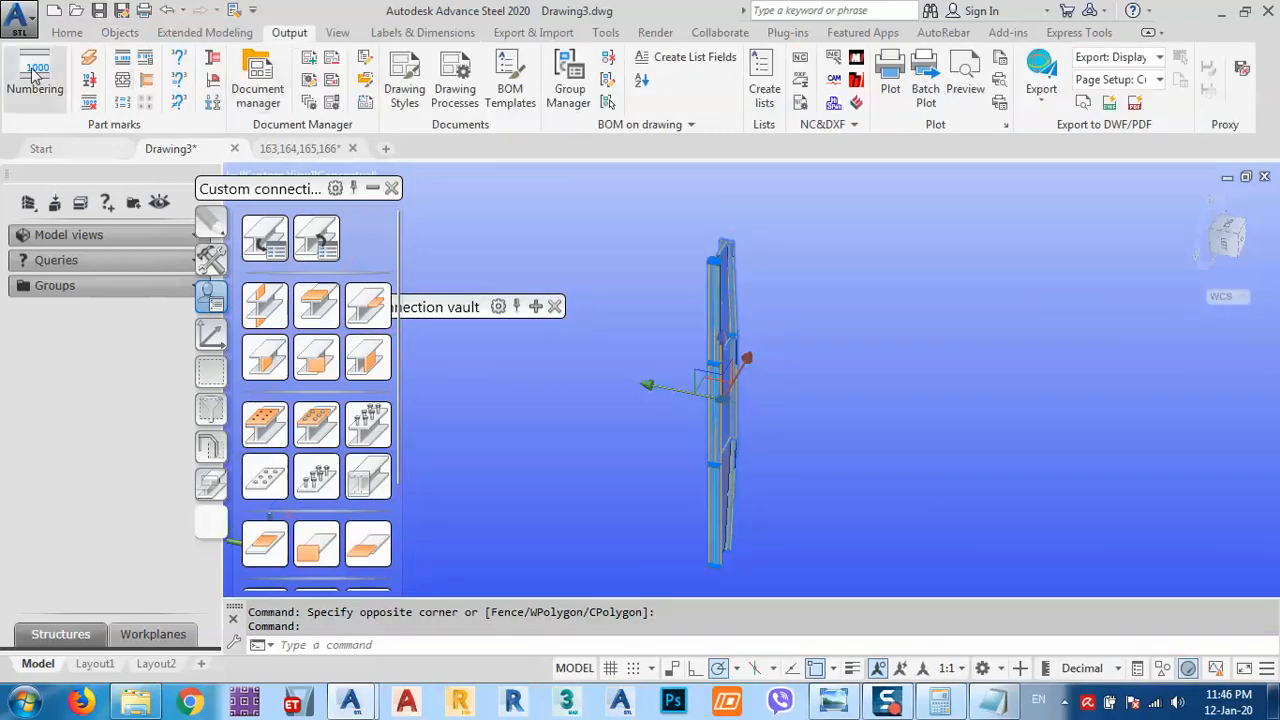
{"action": "left_click", "coordinate": [572, 615]}
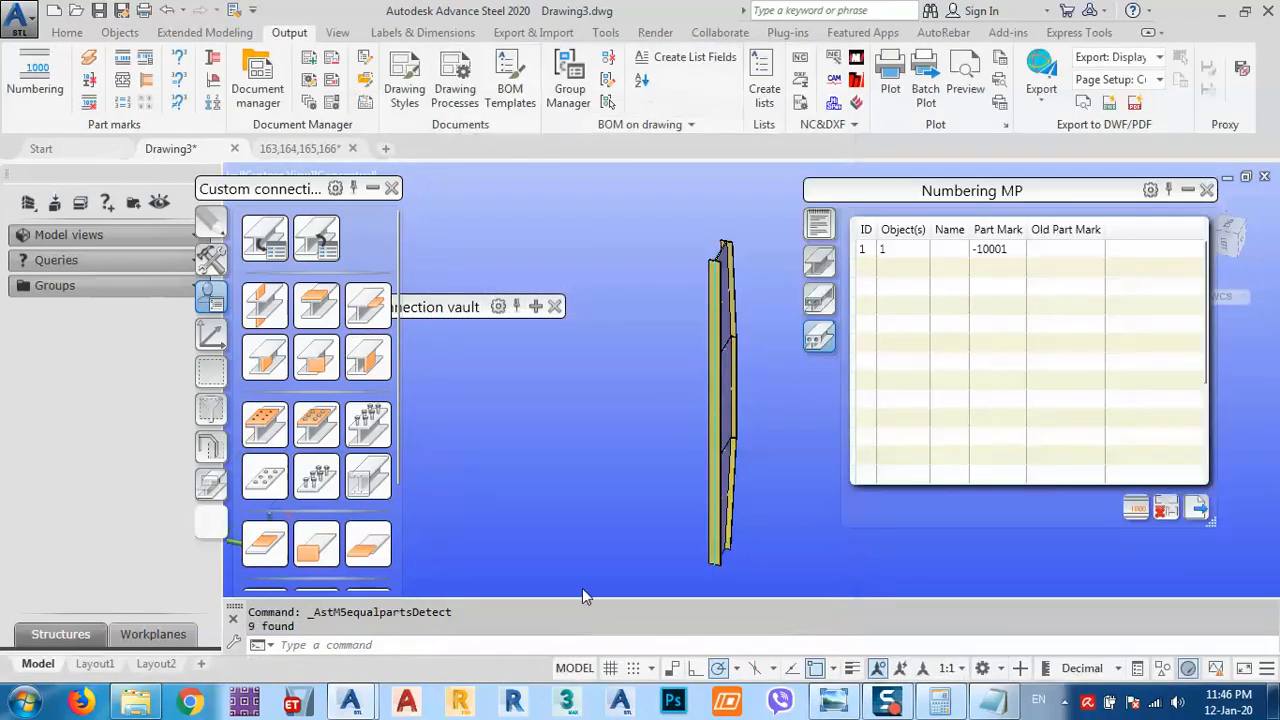
Show the single-part numbering results and highlight each of the five listed entries on the tapered beam.
{"action": "left_click", "coordinate": [819, 300]}
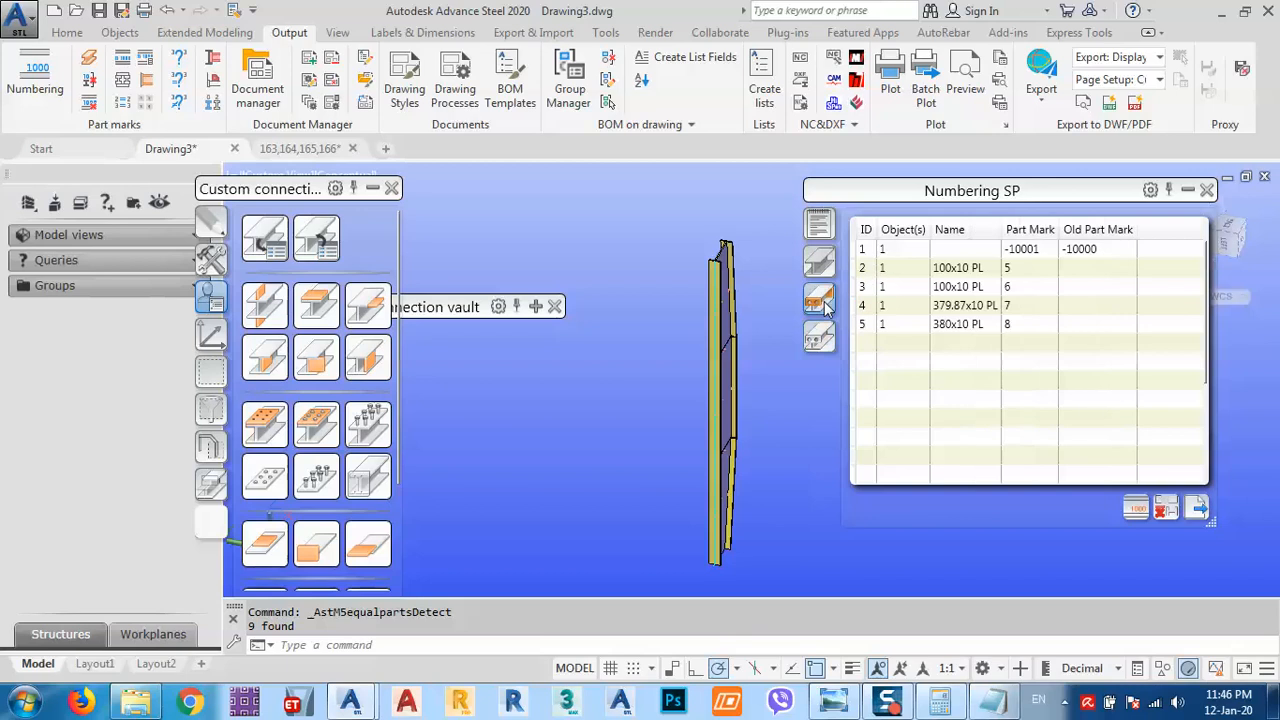
{"action": "left_click", "coordinate": [957, 250]}
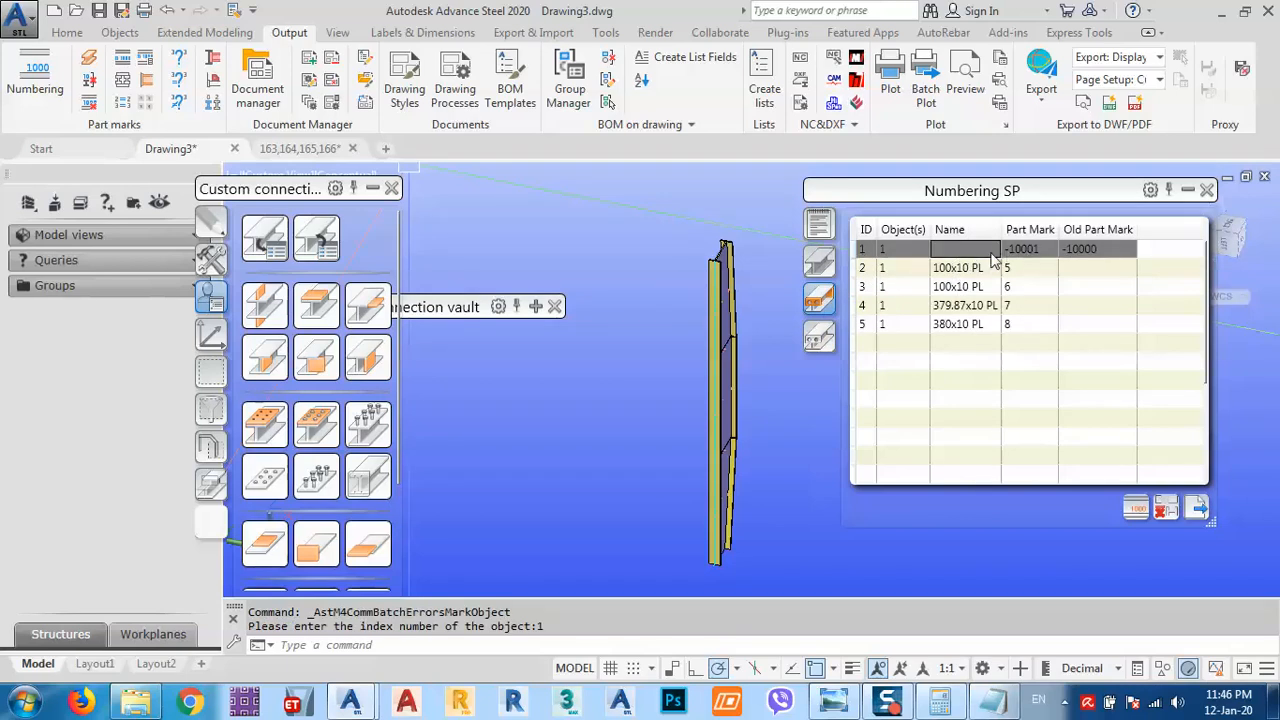
{"action": "left_click", "coordinate": [970, 268]}
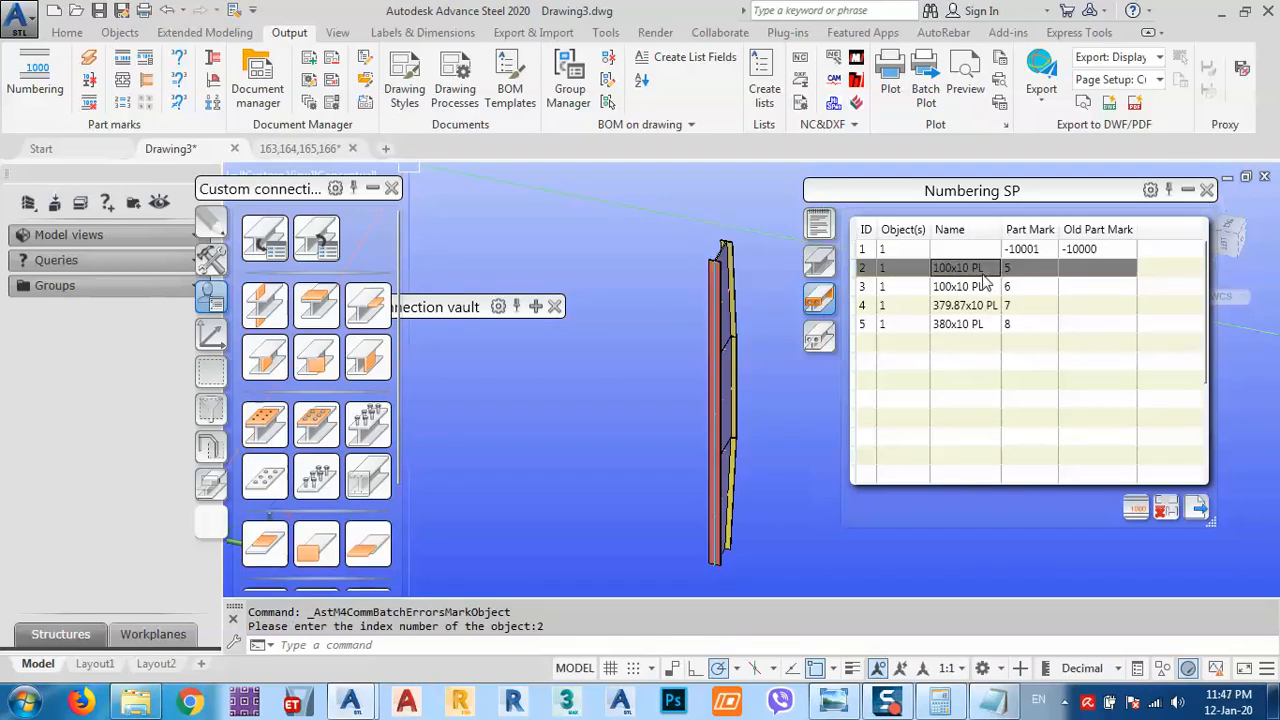
{"action": "left_click", "coordinate": [982, 288]}
{"action": "left_click", "coordinate": [982, 306]}
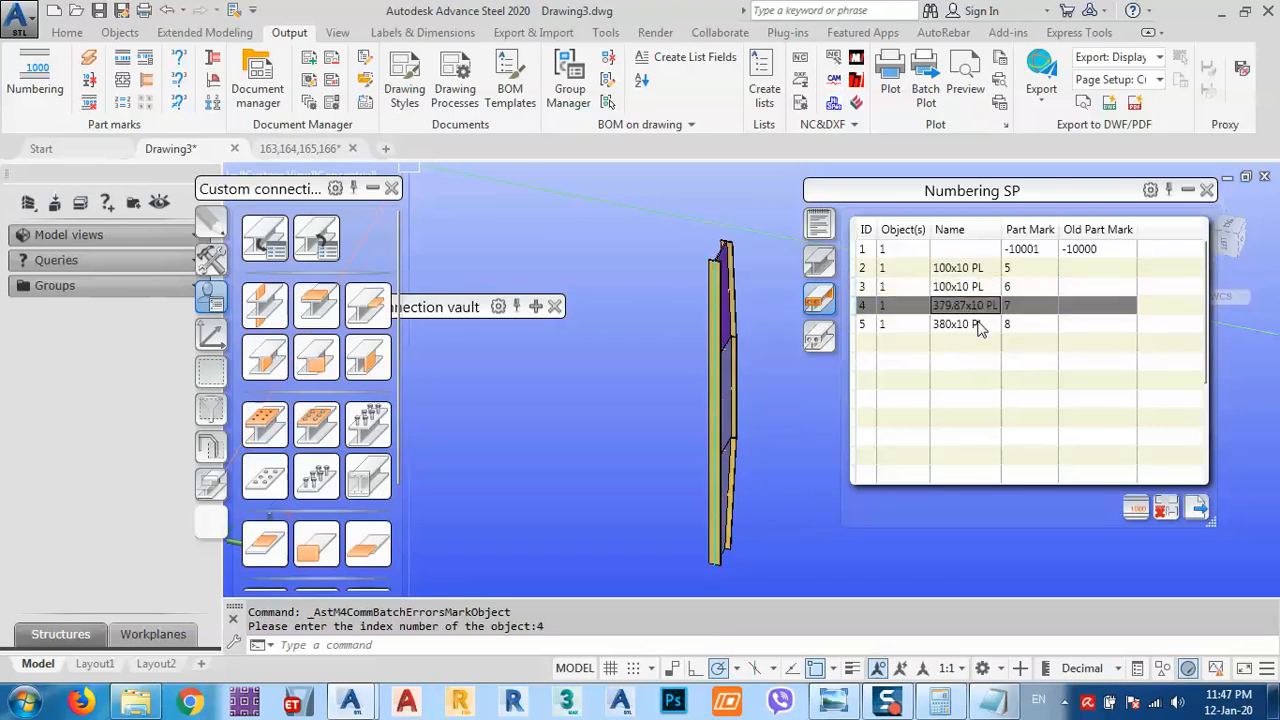
{"action": "left_click", "coordinate": [980, 327]}
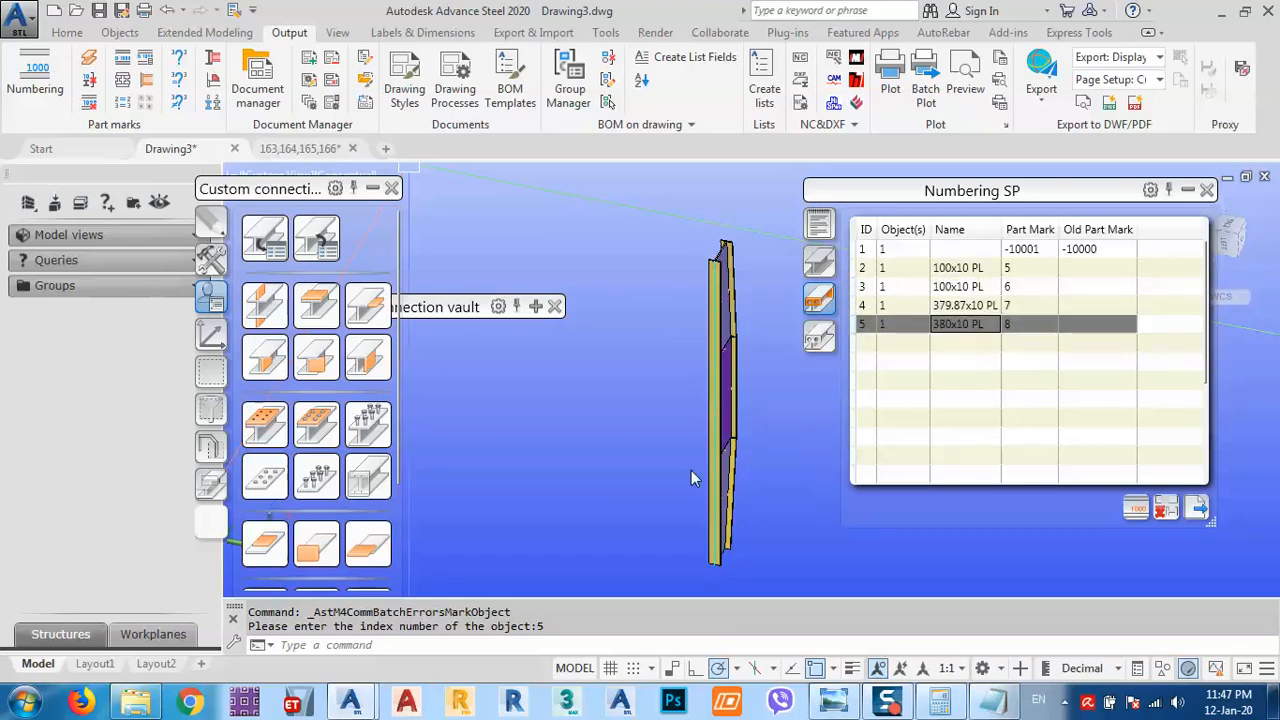
From a view facing the web, examine which part each single-part entry marks, including the unnamed entry with mark -10001.
{"action": "middle_click_drag", "start_coordinate": [737, 443], "coordinate": [660, 445], "text": "shift"}
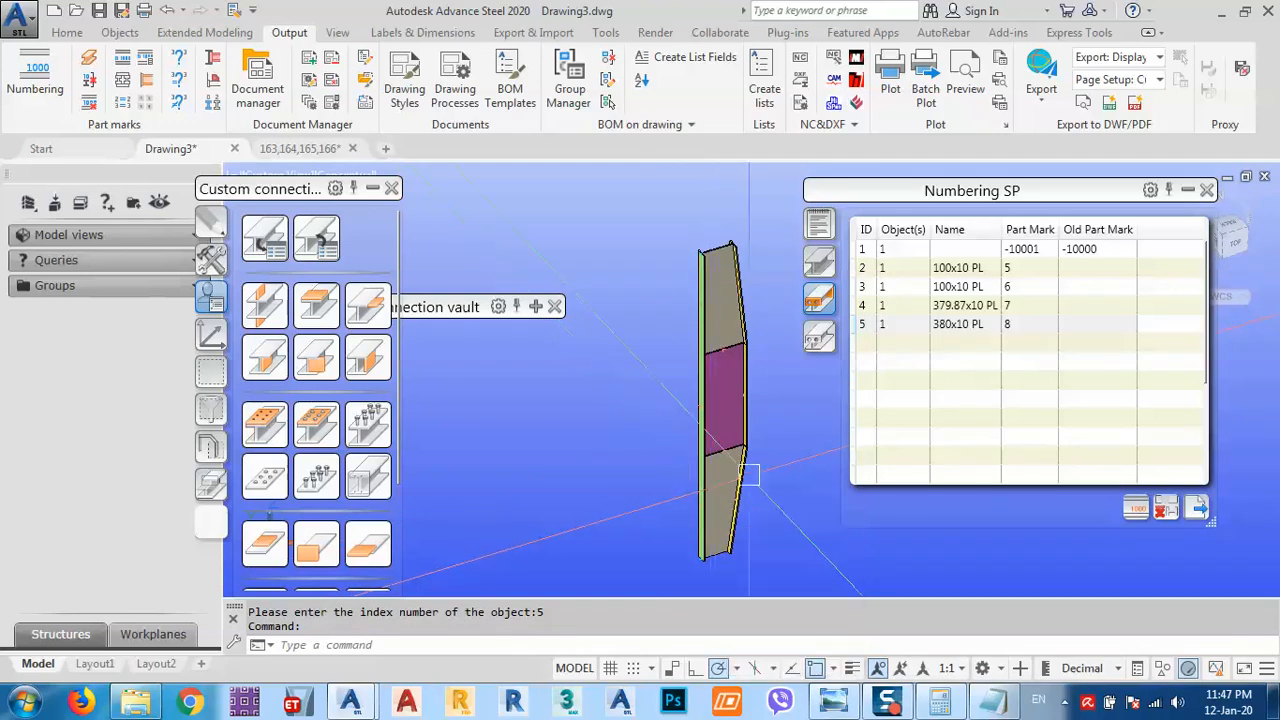
{"action": "left_click", "coordinate": [970, 272]}
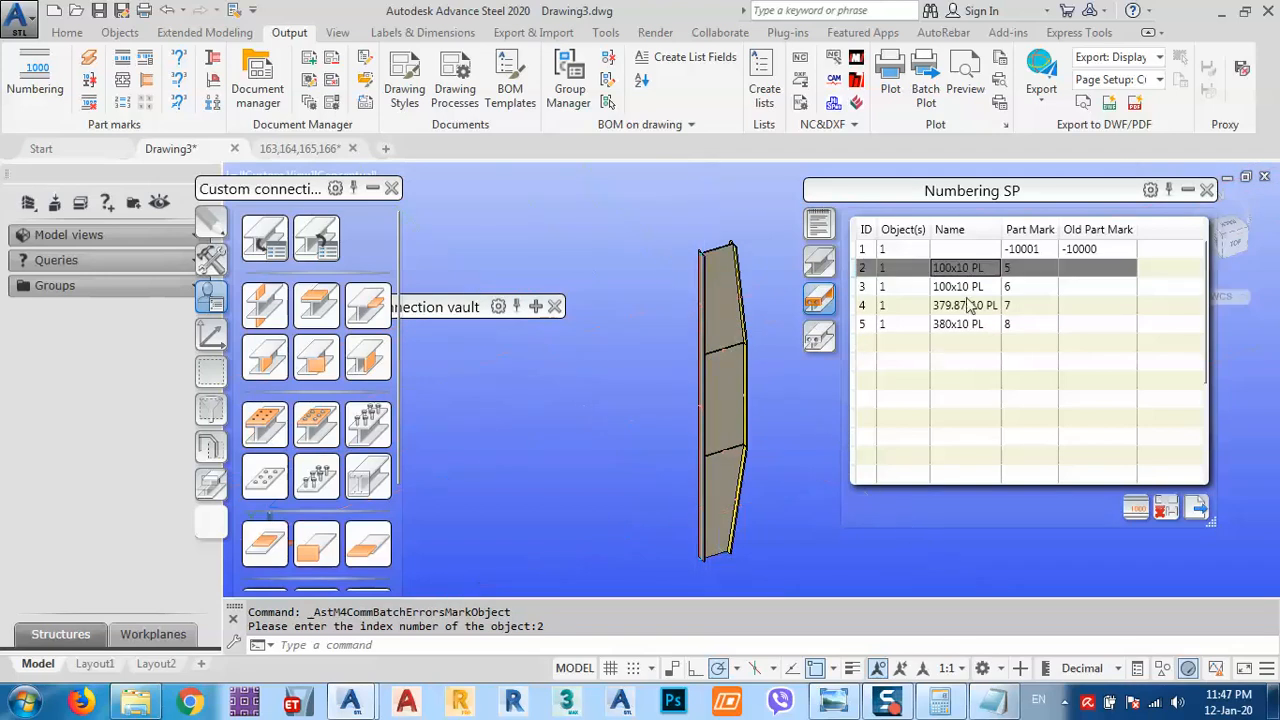
{"action": "left_click", "coordinate": [950, 288]}
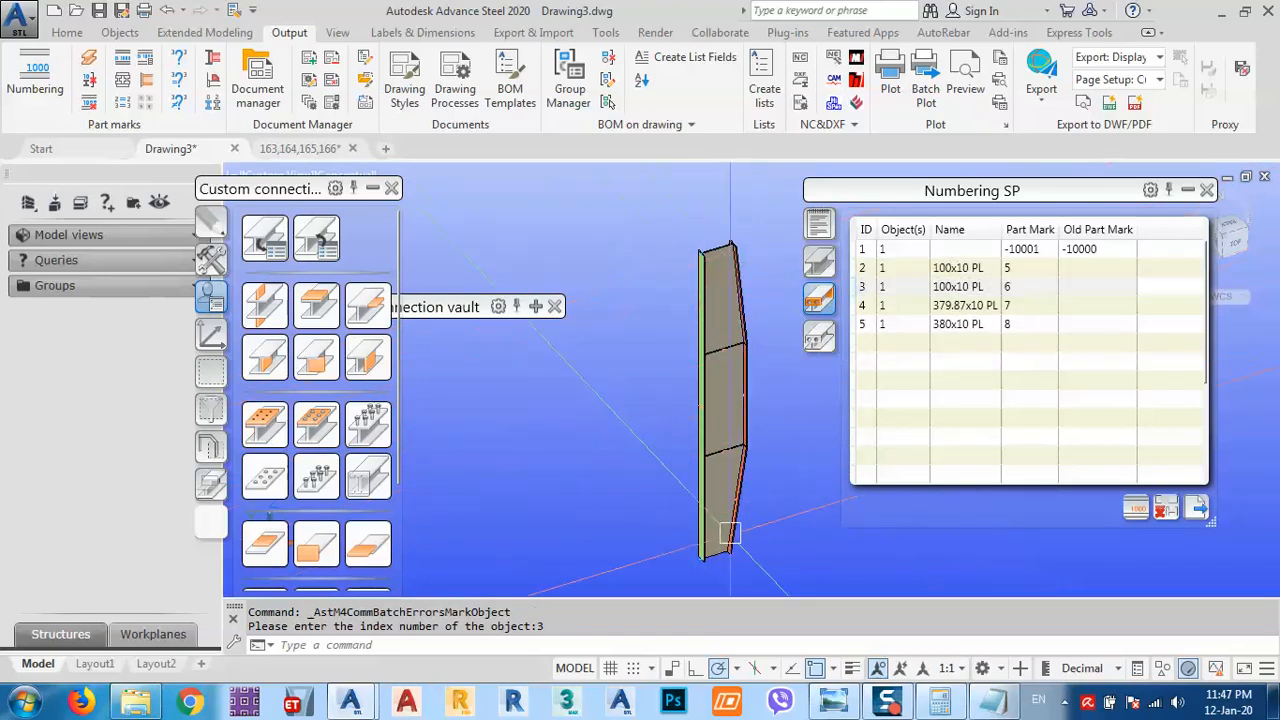
{"action": "left_click", "coordinate": [958, 305]}
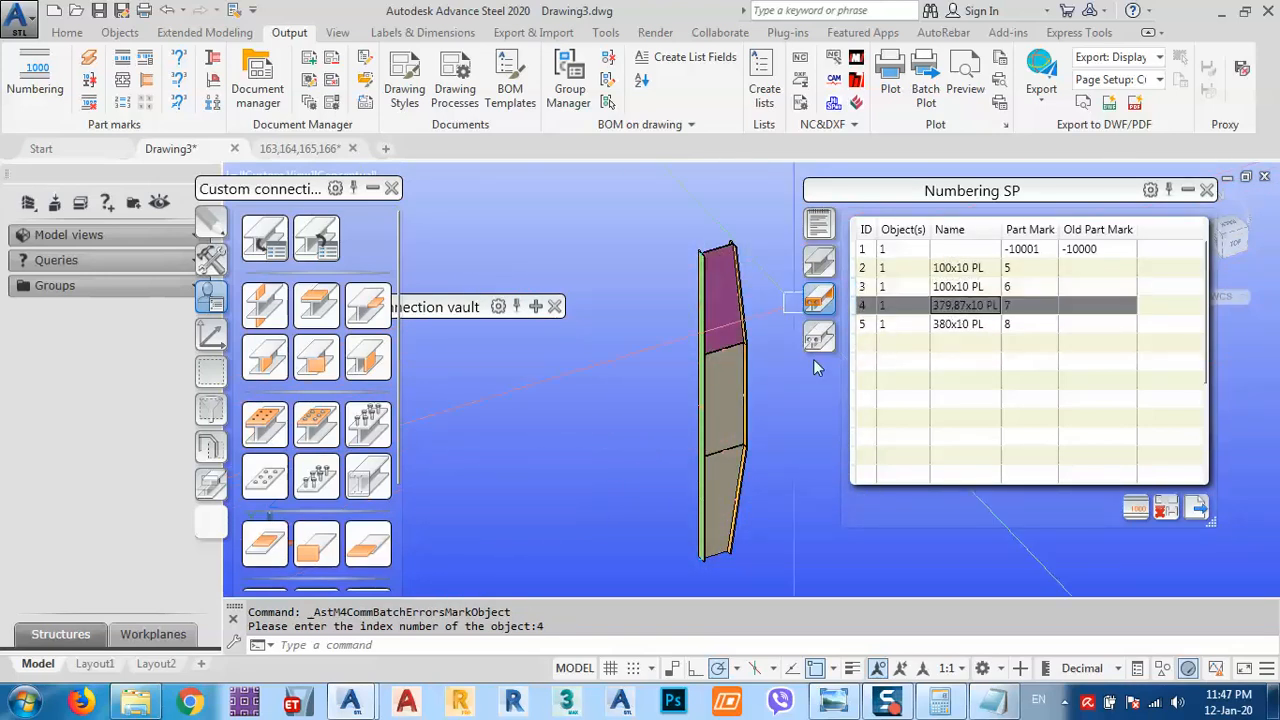
{"action": "left_click", "coordinate": [962, 326]}
{"action": "left_click", "coordinate": [950, 250]}
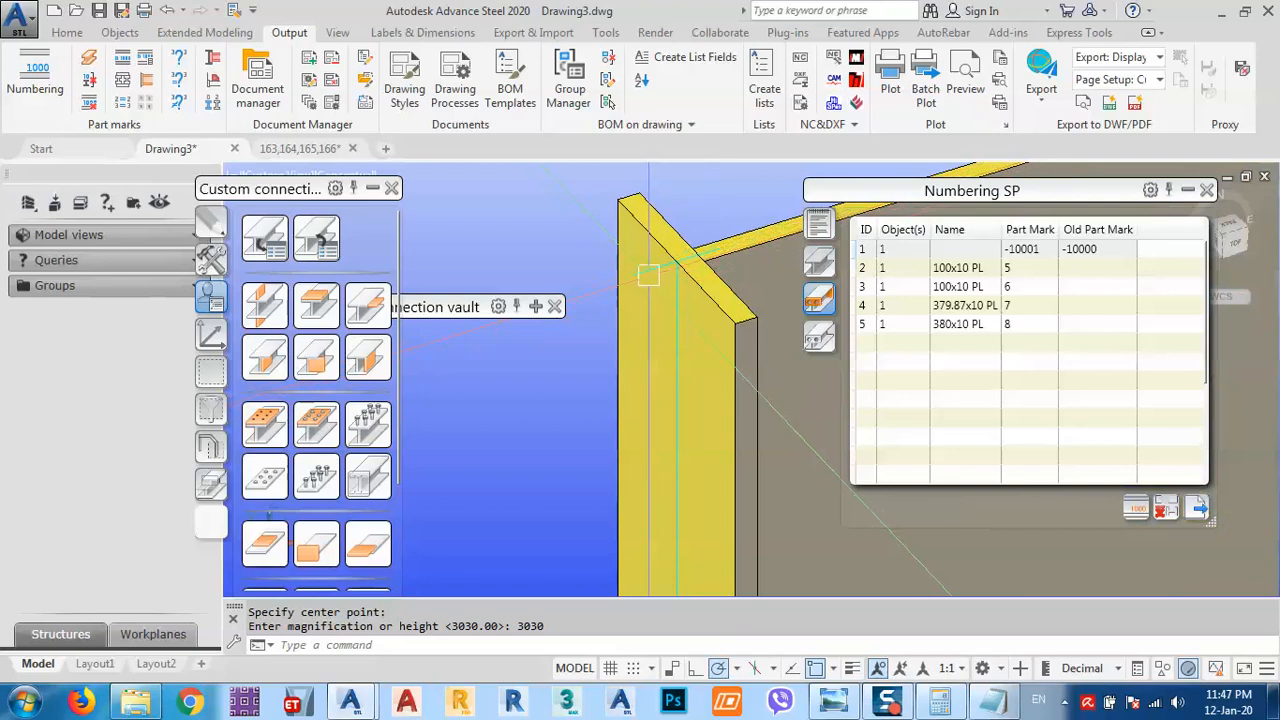
{"action": "left_click", "coordinate": [646, 278]}
{"action": "scroll", "coordinate": [662, 267], "scroll_direction": "down", "scroll_amount": 5}
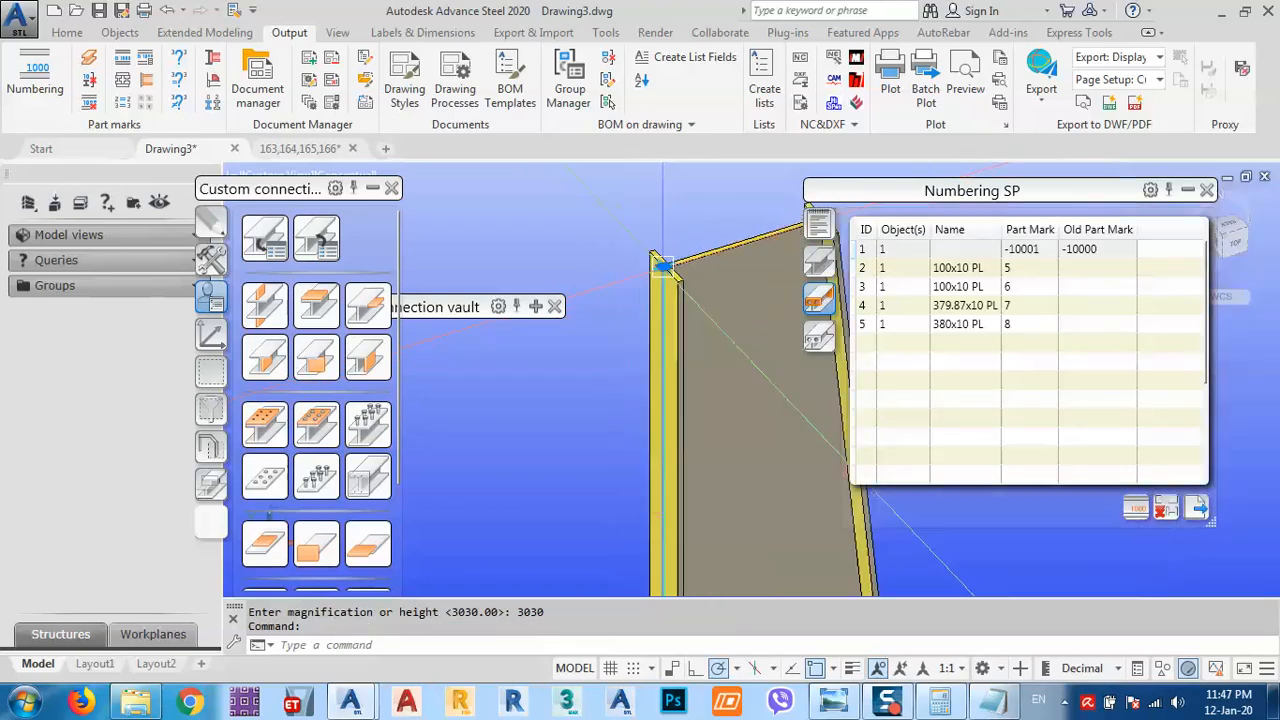
Close the numbering results and explode the entire tapered beam into separate plates.
{"action": "left_click", "coordinate": [1207, 190]}
{"action": "scroll", "coordinate": [868, 207], "scroll_direction": "down", "scroll_amount": 6}
{"action": "left_click", "coordinate": [937, 226]}
{"action": "left_click", "coordinate": [771, 543]}
{"action": "middle_click_drag", "start_coordinate": [823, 500], "coordinate": [733, 500]}
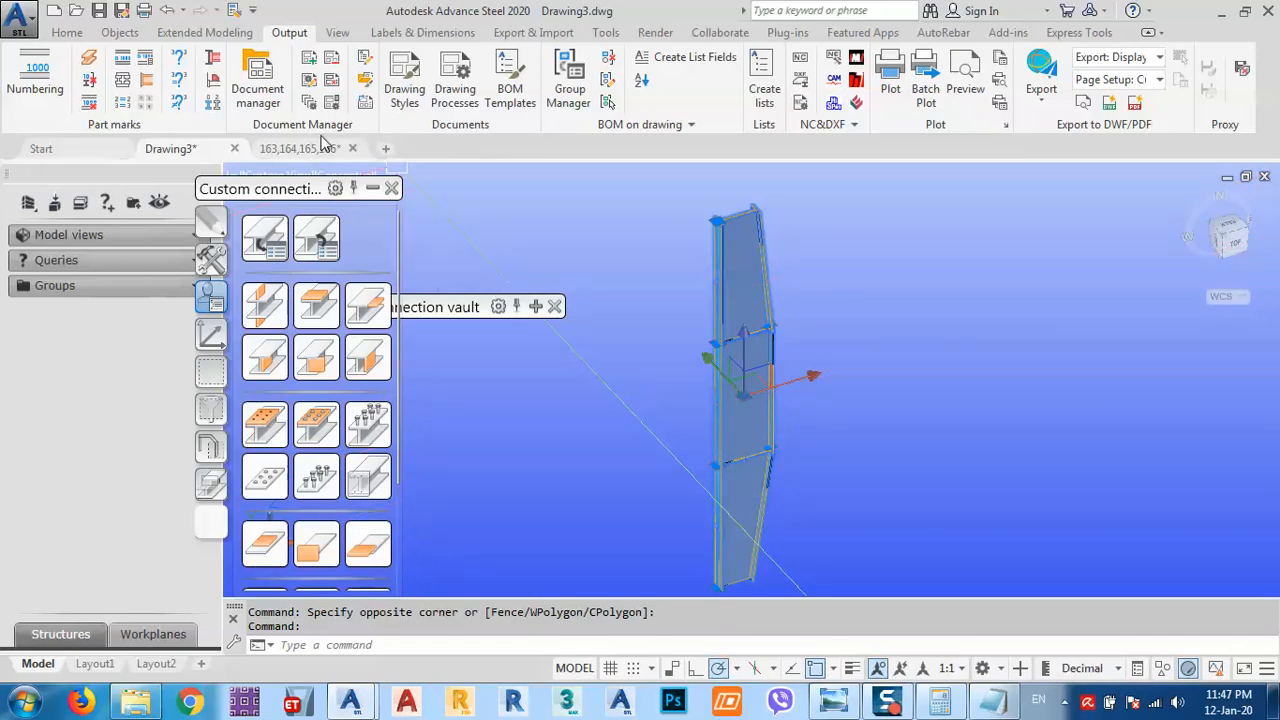
{"action": "left_click", "coordinate": [120, 33]}
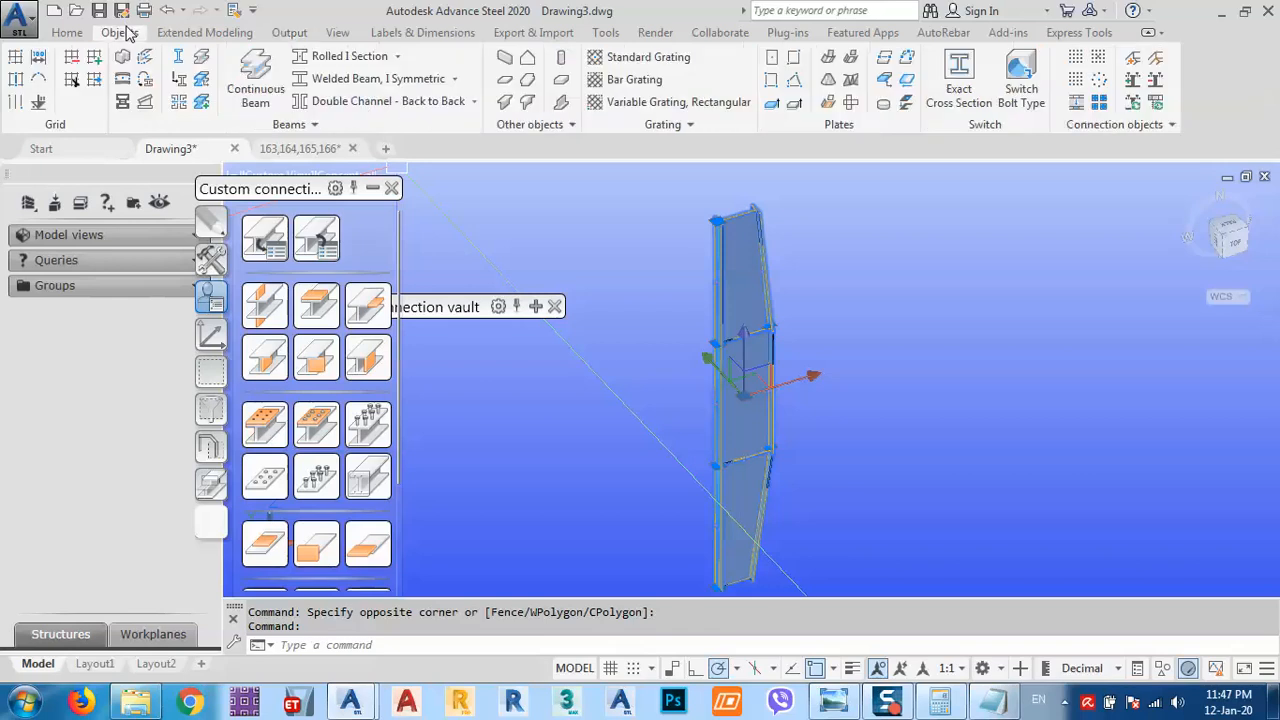
{"action": "left_click", "coordinate": [178, 102]}
{"action": "scroll", "coordinate": [680, 236], "scroll_direction": "down", "scroll_amount": 5}
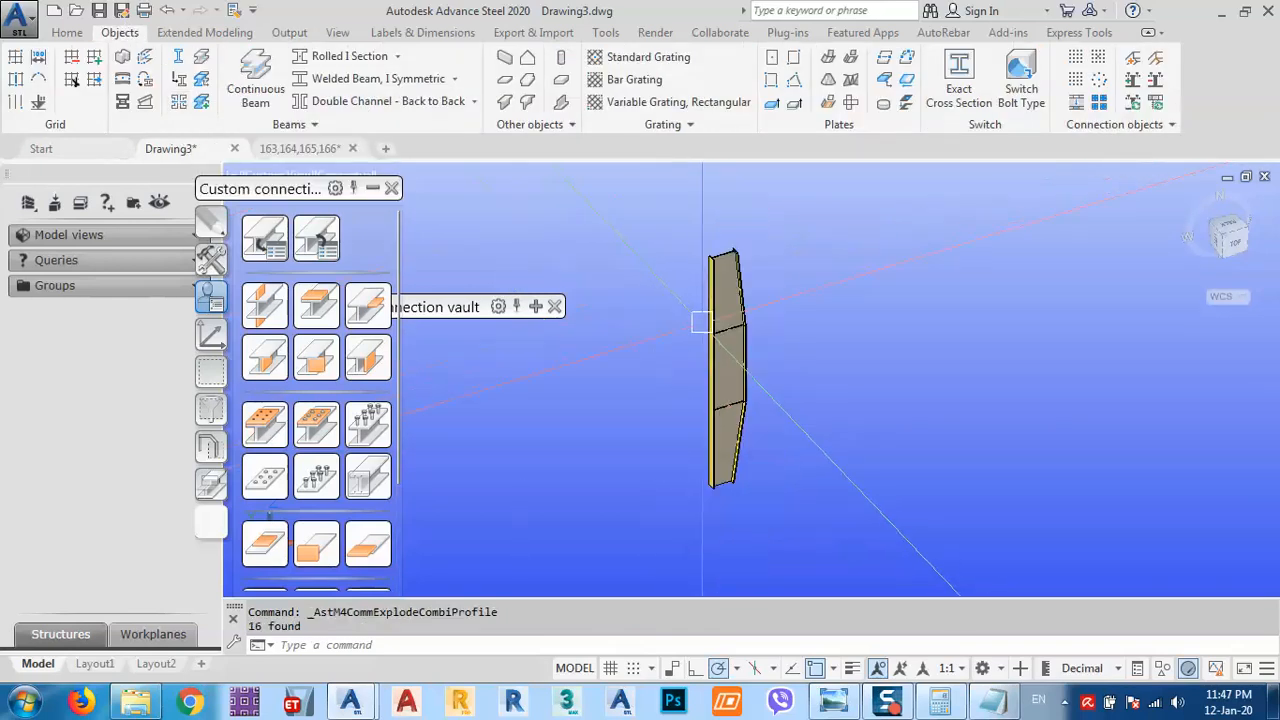
Select all parts of the exploded beam and run numbering again with the same settings.
{"action": "left_click", "coordinate": [662, 250]}
{"action": "left_click", "coordinate": [780, 466]}
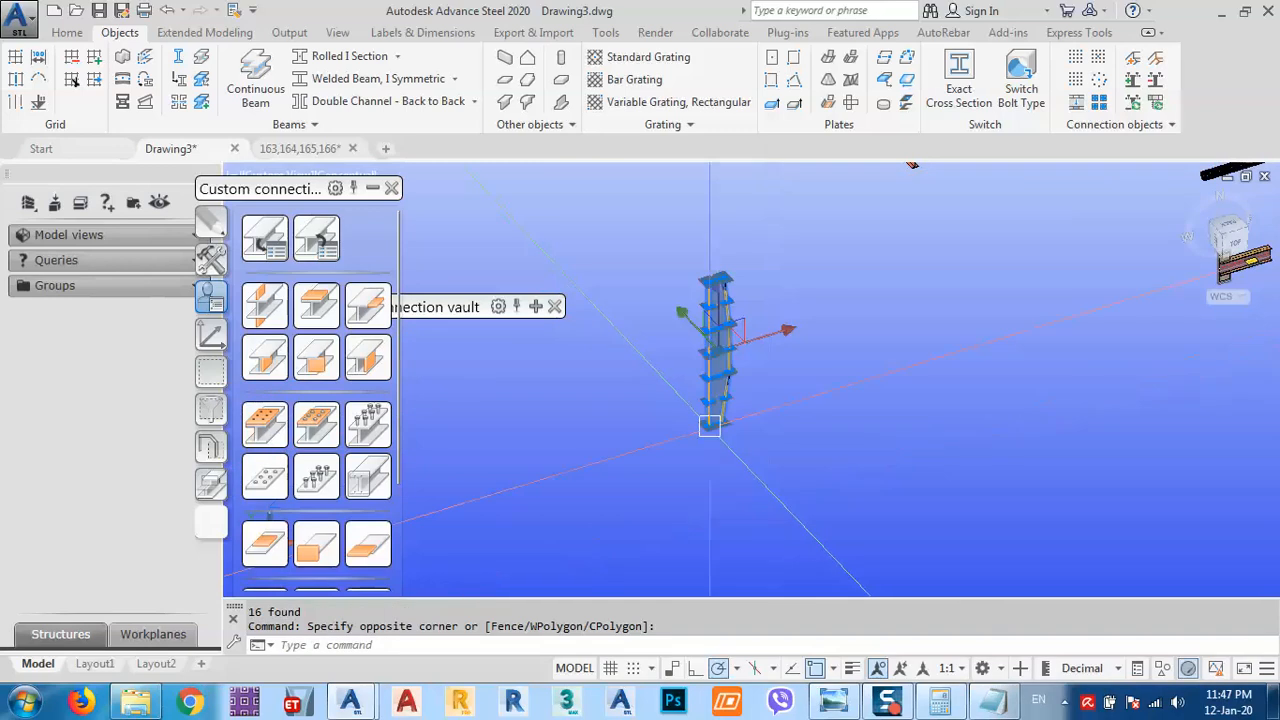
{"action": "left_click", "coordinate": [289, 33]}
{"action": "left_click", "coordinate": [52, 76]}
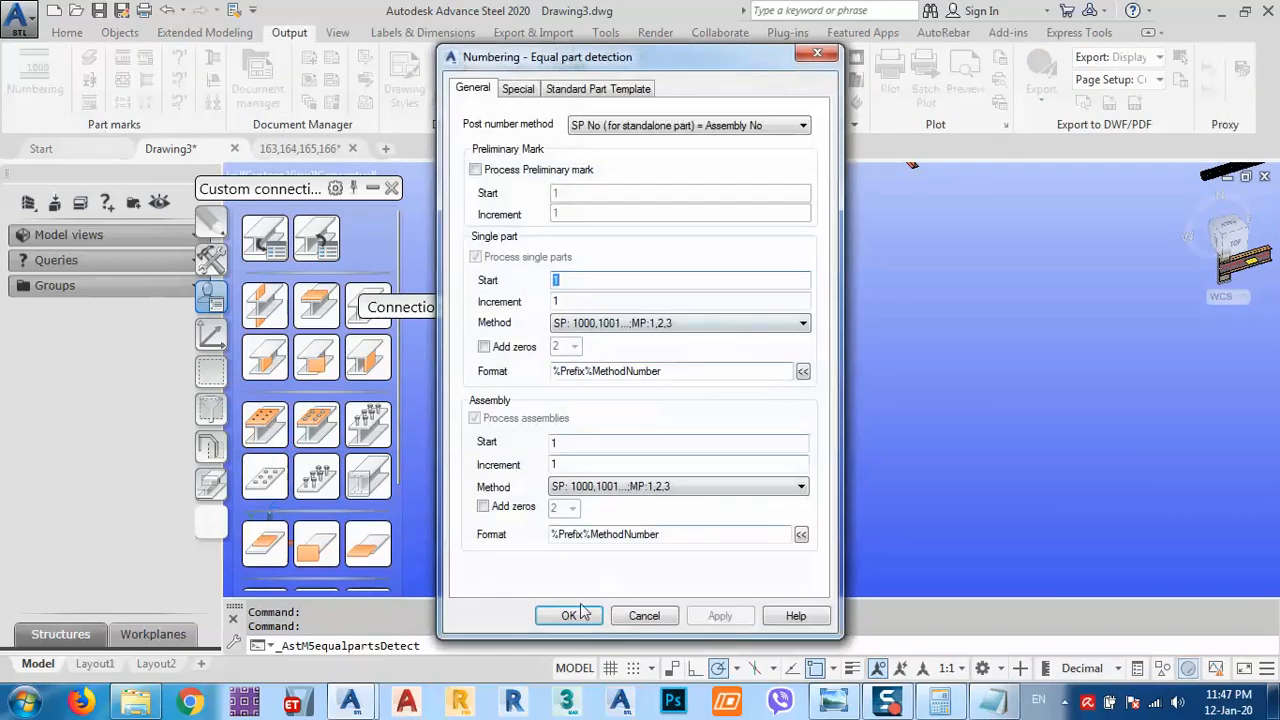
{"action": "left_click", "coordinate": [569, 614]}
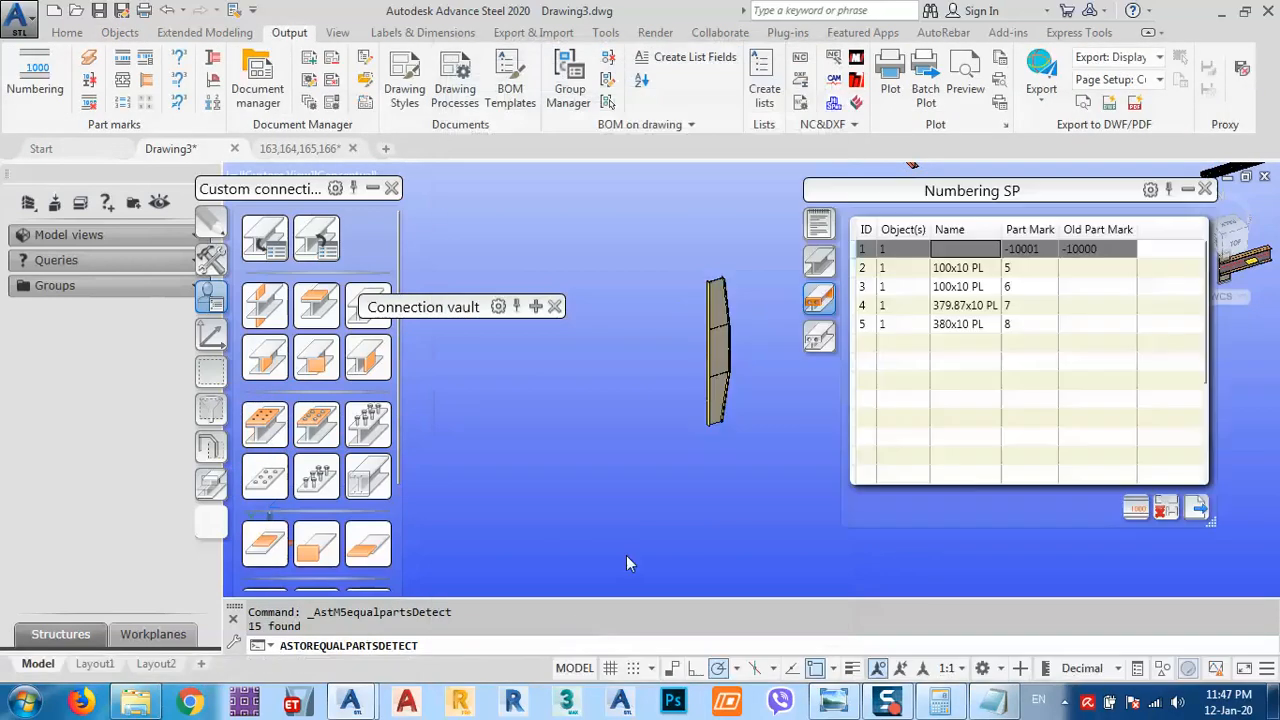
Check the refreshed single-part list by highlighting each plate entry on the exploded beam, and close the results.
{"action": "left_click", "coordinate": [830, 299]}
{"action": "left_click", "coordinate": [962, 250]}
{"action": "left_click", "coordinate": [963, 268]}
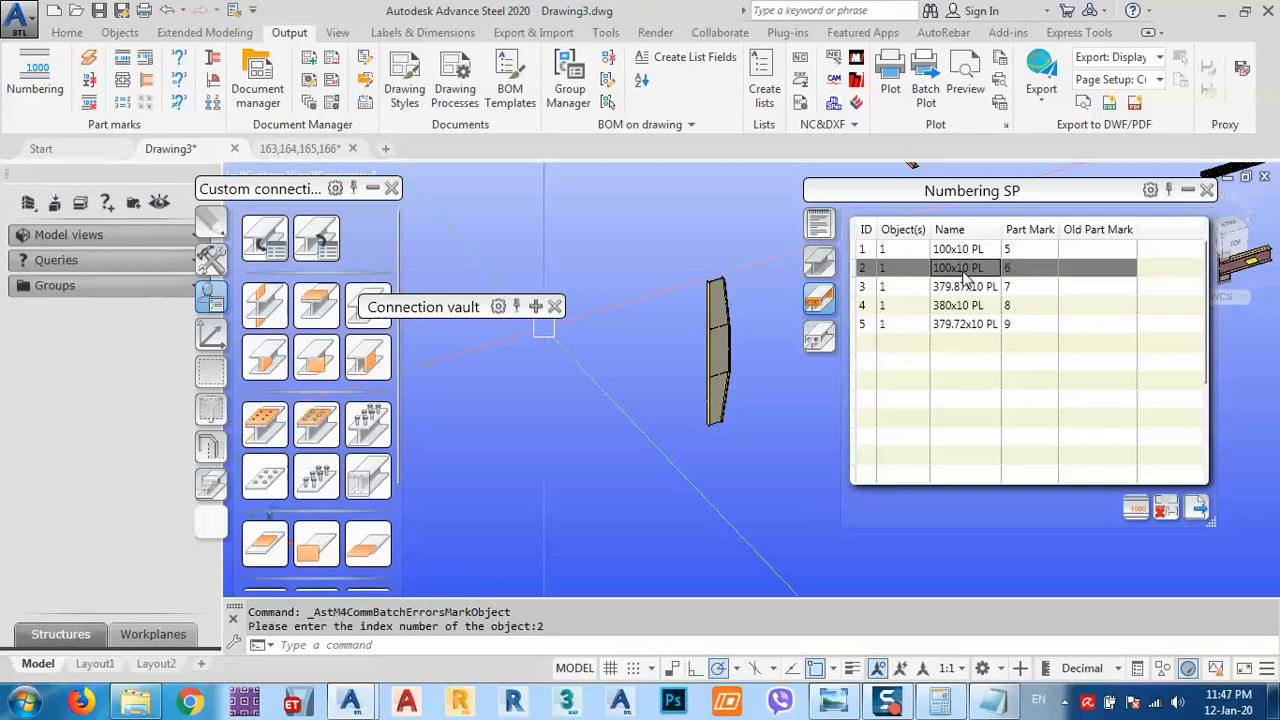
{"action": "left_click", "coordinate": [965, 287]}
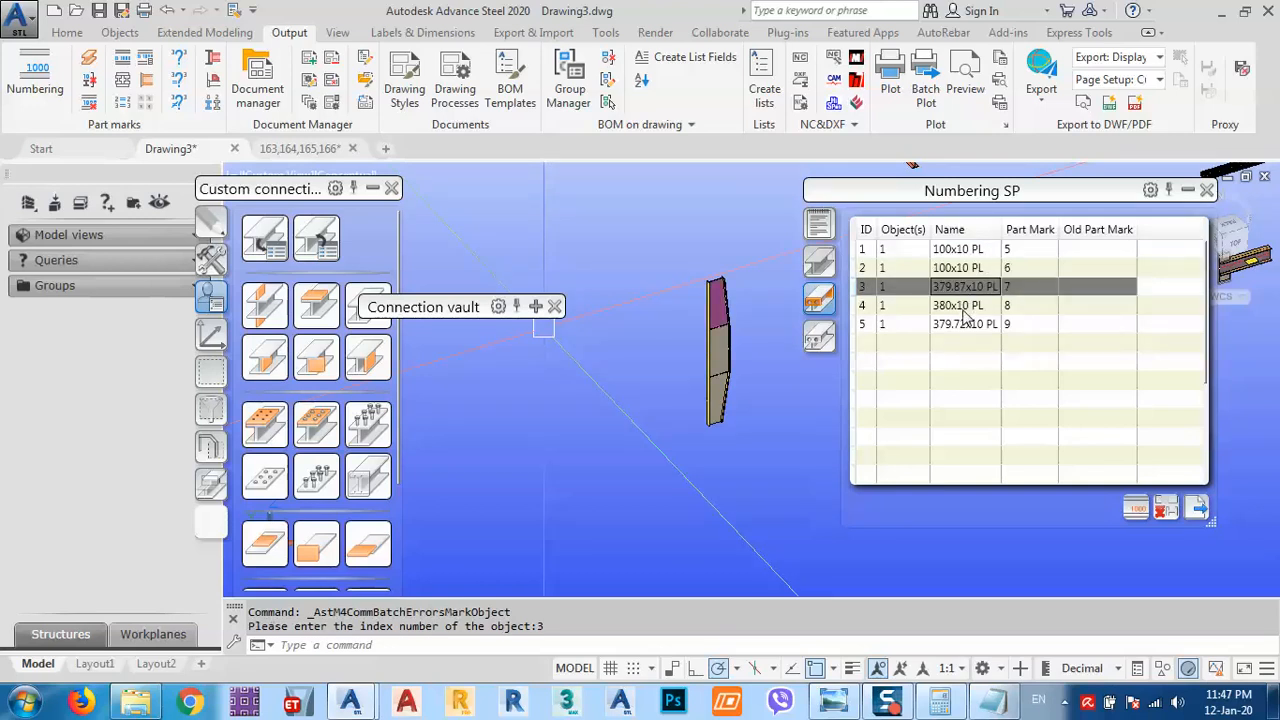
{"action": "left_click", "coordinate": [964, 305]}
{"action": "left_click", "coordinate": [965, 325]}
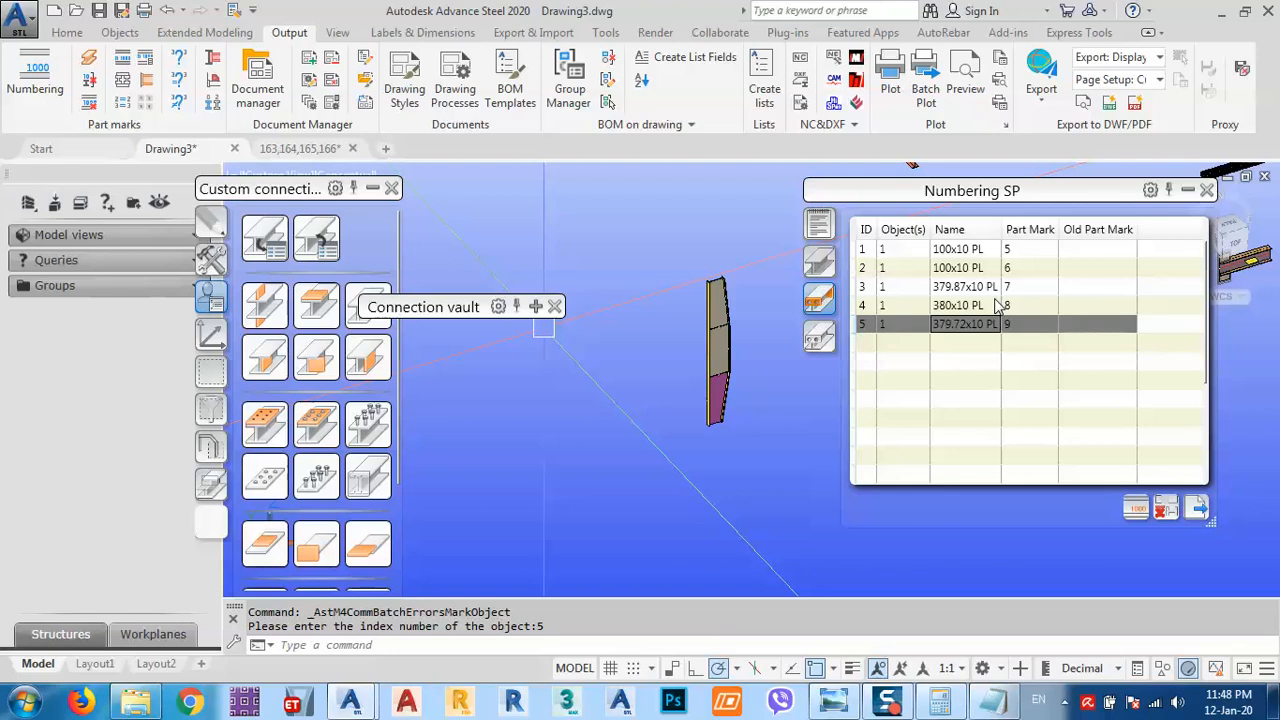
{"action": "left_click", "coordinate": [1207, 190]}
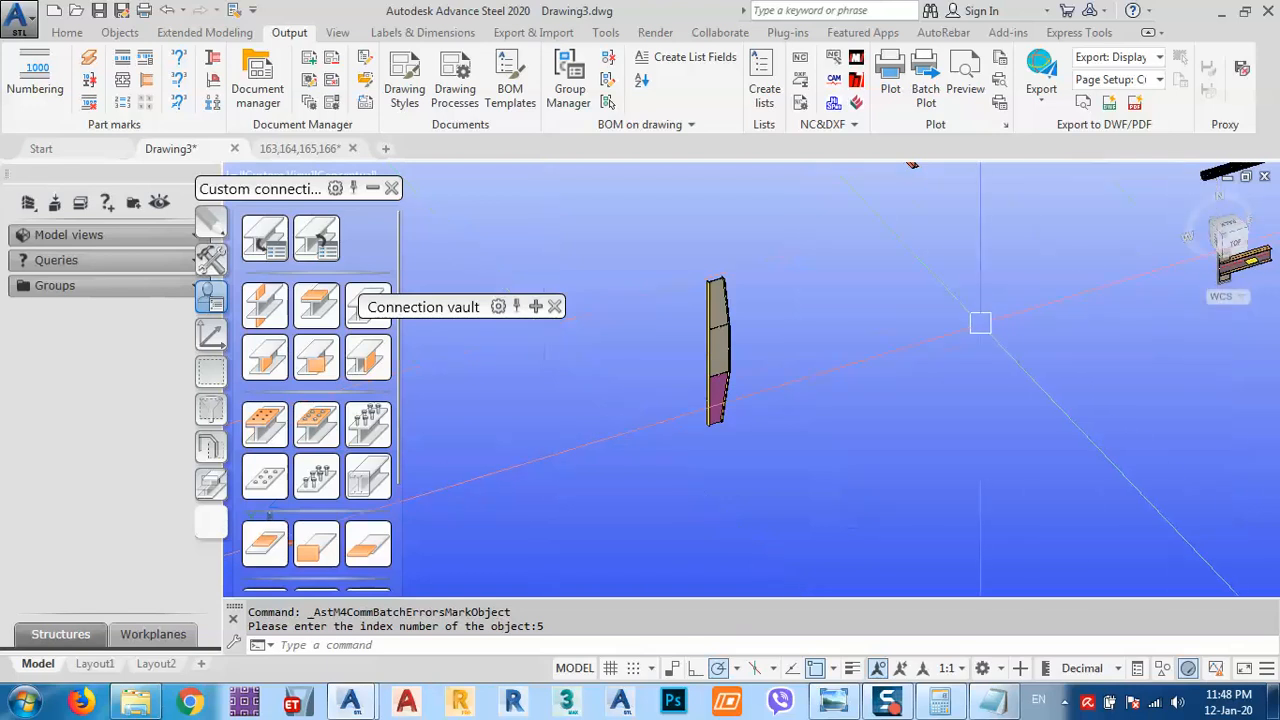
Open the drawing processes for 163,164,165,166.dwg and view the description of the Cameras - Overview - A1 process.
{"action": "middle_click_drag", "start_coordinate": [988, 320], "coordinate": [812, 343]}
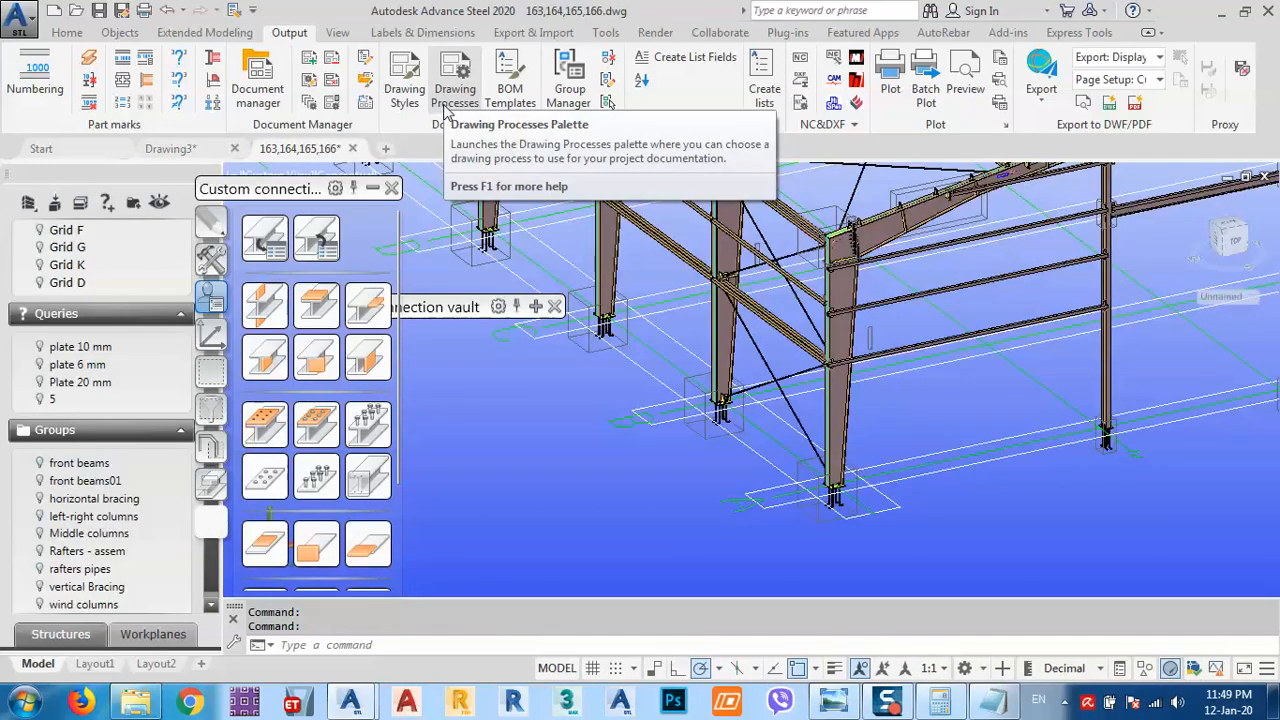
{"action": "left_click", "coordinate": [447, 108]}
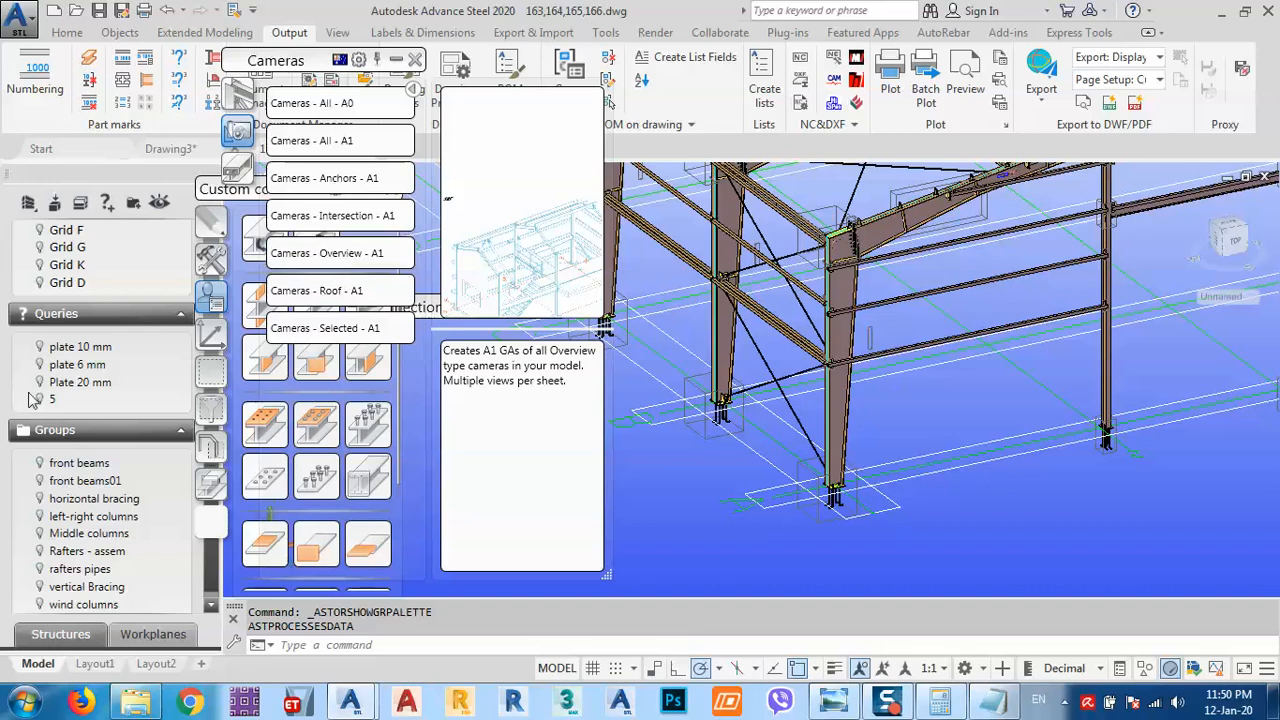
Switch to the file explorer and open the image "how to make cnc pattern in advance steel" in Windows Photo Viewer.
{"action": "left_click", "coordinate": [134, 710]}
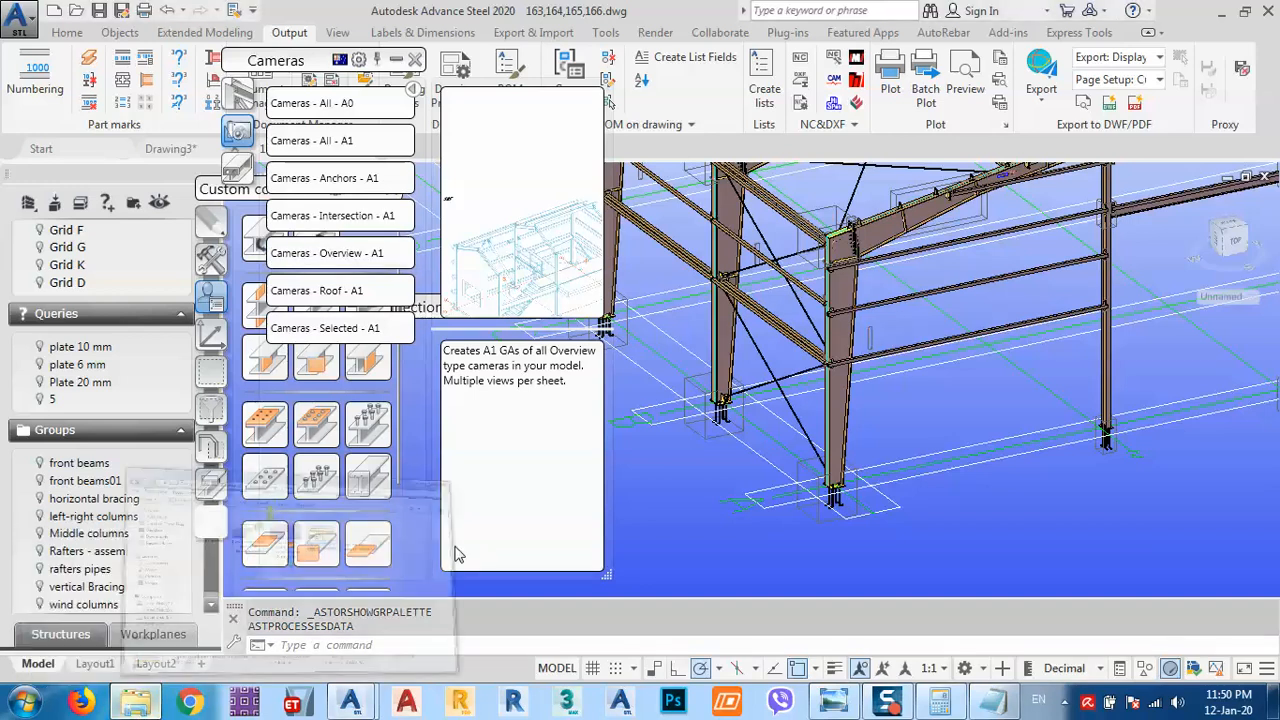
{"action": "left_click", "coordinate": [552, 425]}
{"action": "left_click", "coordinate": [425, 254]}
{"action": "double_click", "coordinate": [421, 250]}
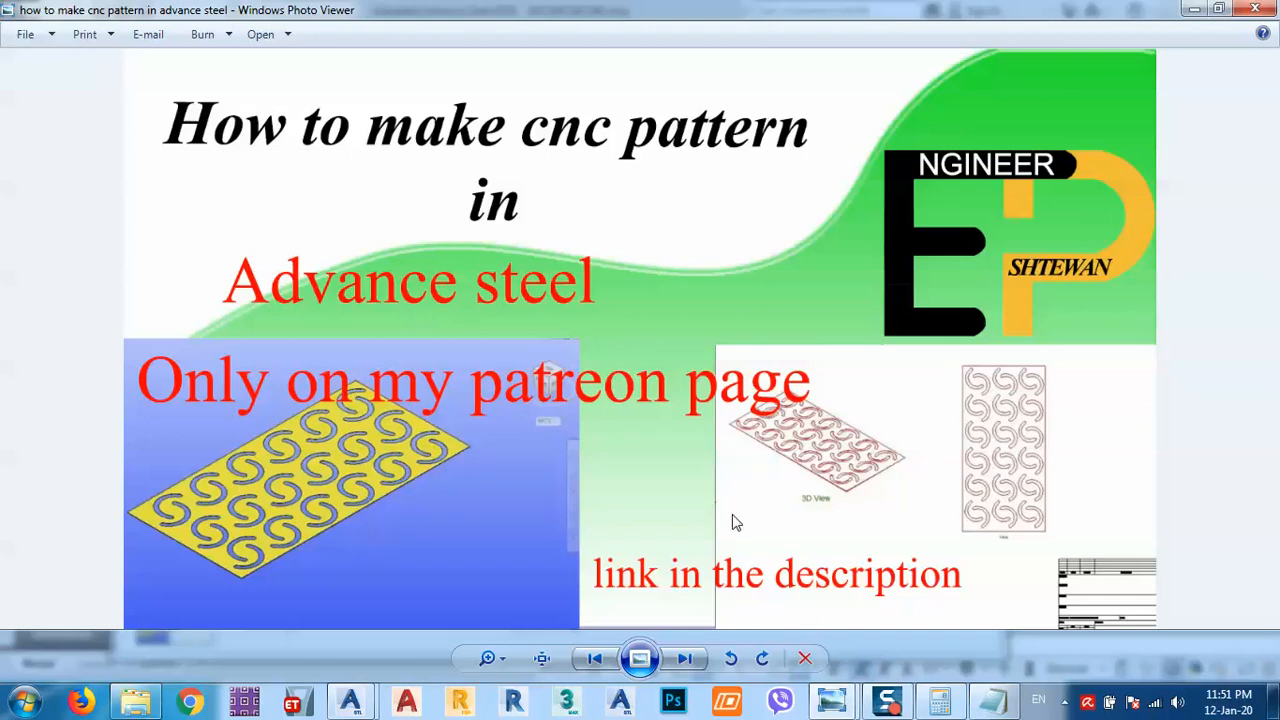
View the following images on the dome with connections and the tapered column-beam connection, and close Windows Photo Viewer.
{"action": "left_click", "coordinate": [685, 660]}
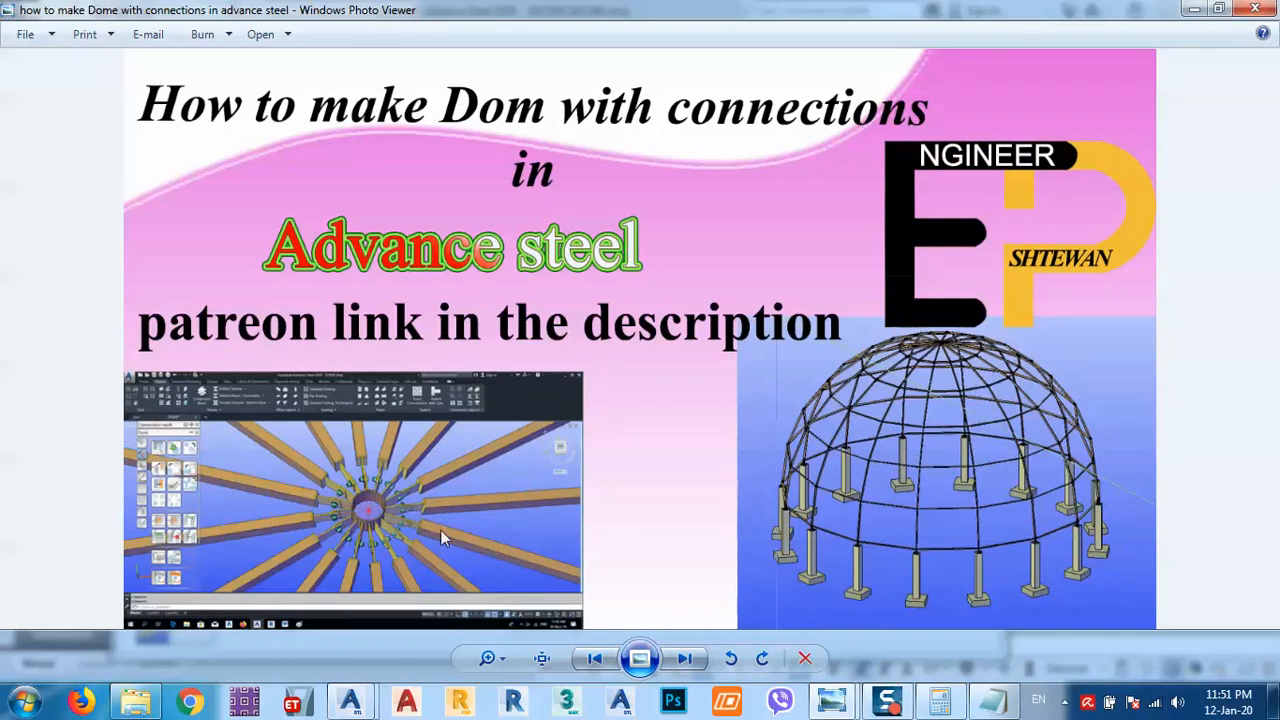
{"action": "left_click", "coordinate": [685, 658]}
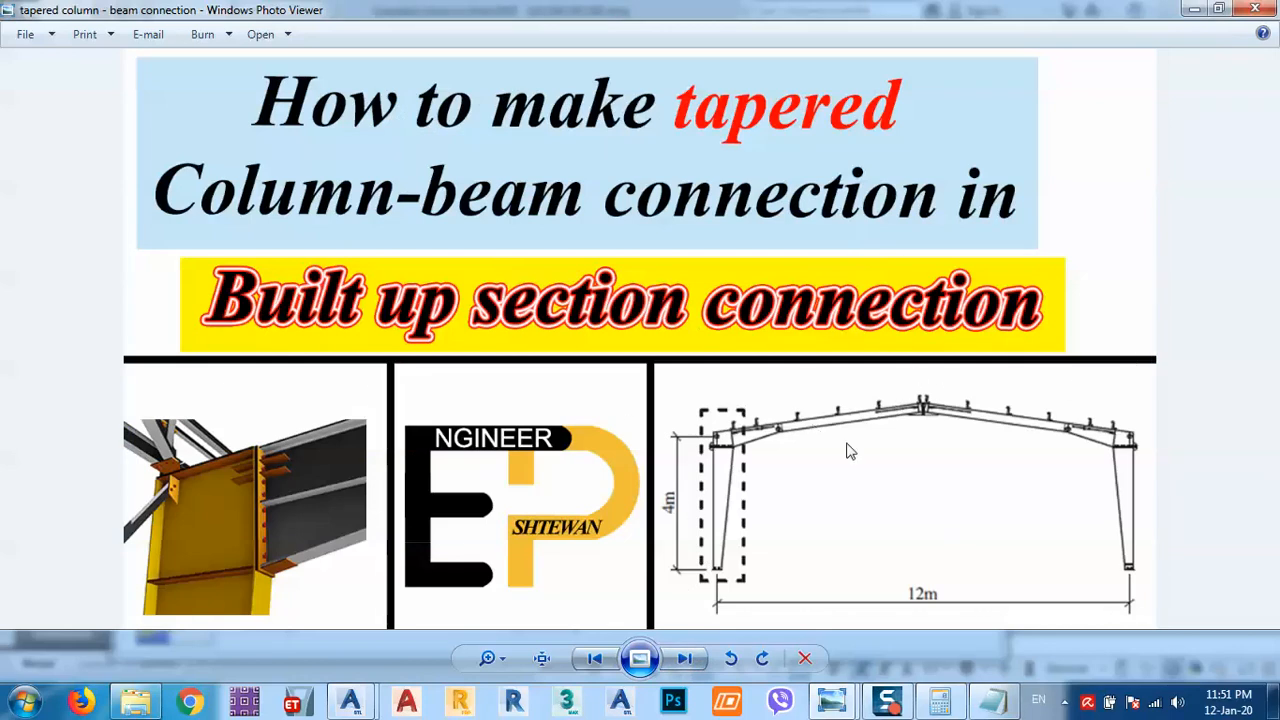
{"action": "left_click", "coordinate": [1254, 9]}
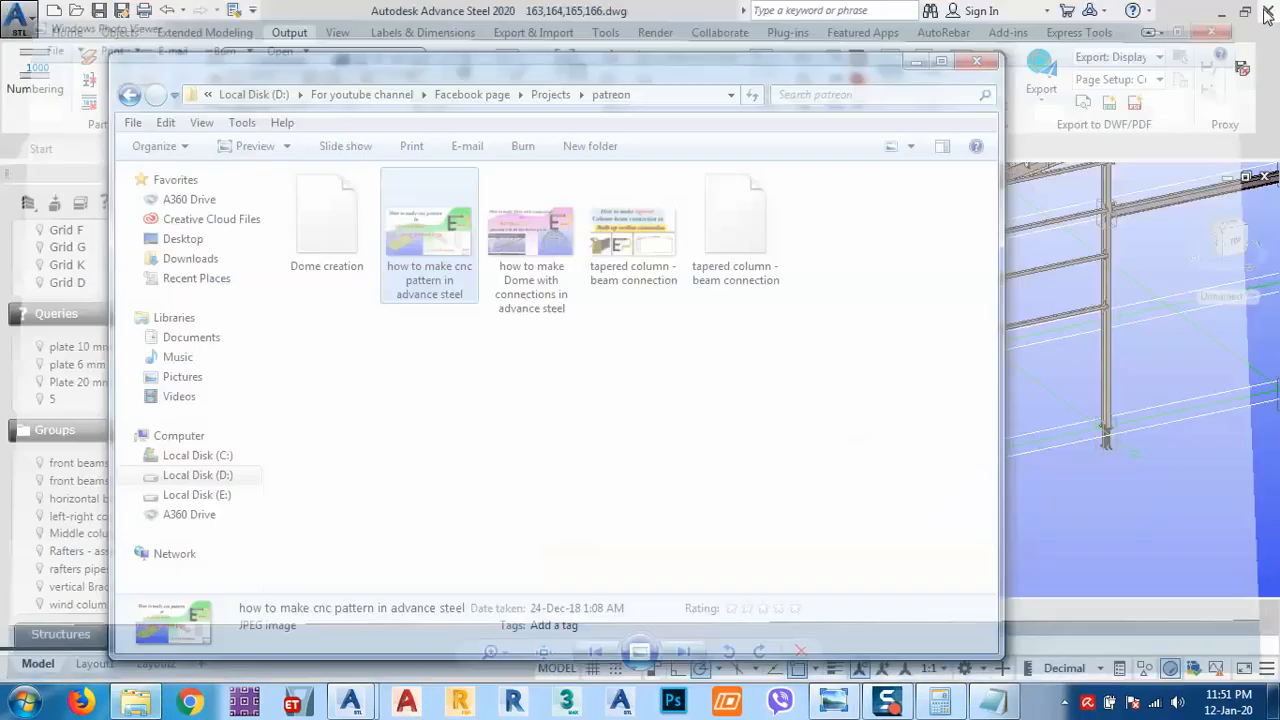
Close the file explorer to return to Advance Steel, and close the Cameras drawing processes and the Custom connections tool palette.
{"action": "left_click", "coordinate": [975, 62]}
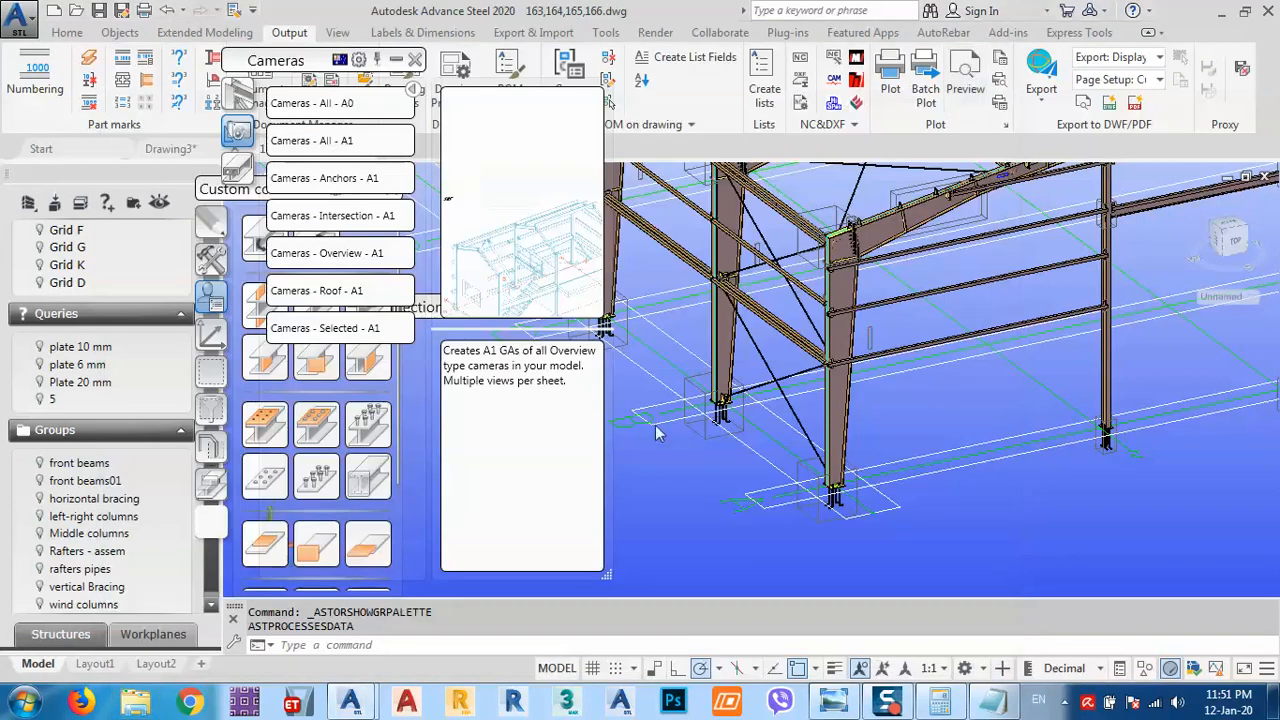
{"action": "left_click", "coordinate": [413, 61]}
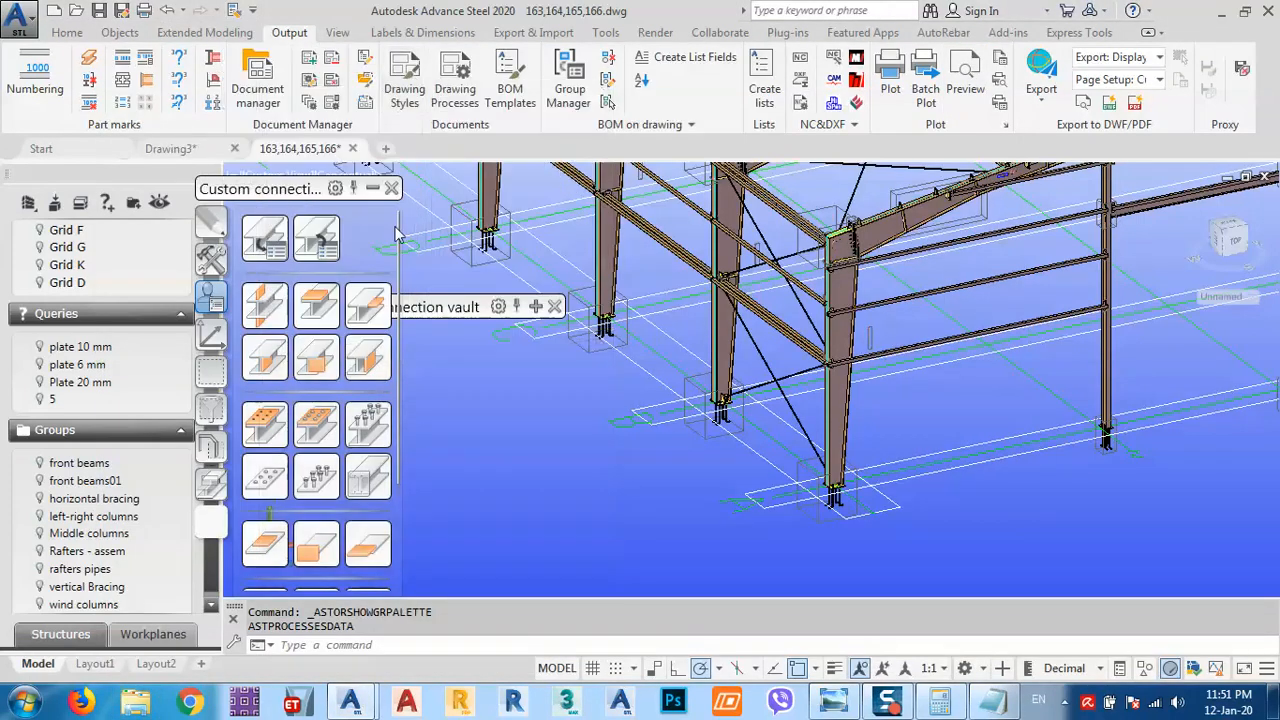
{"action": "left_click", "coordinate": [390, 189]}
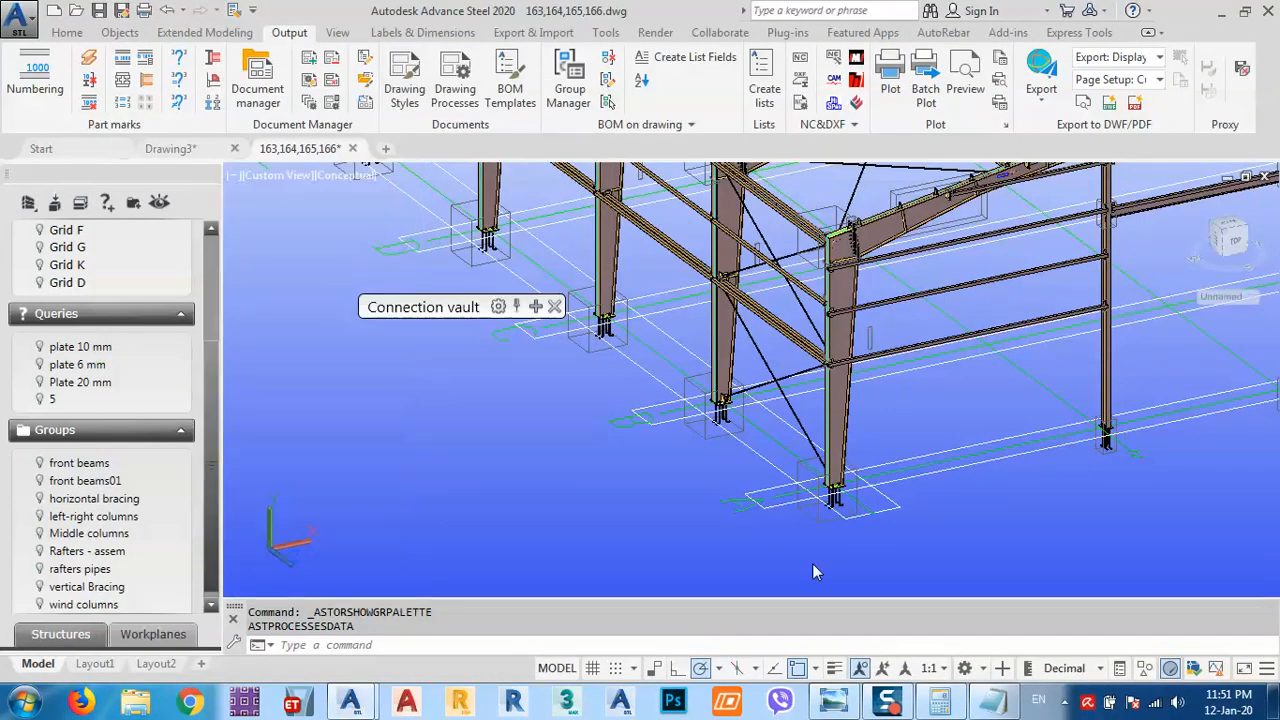